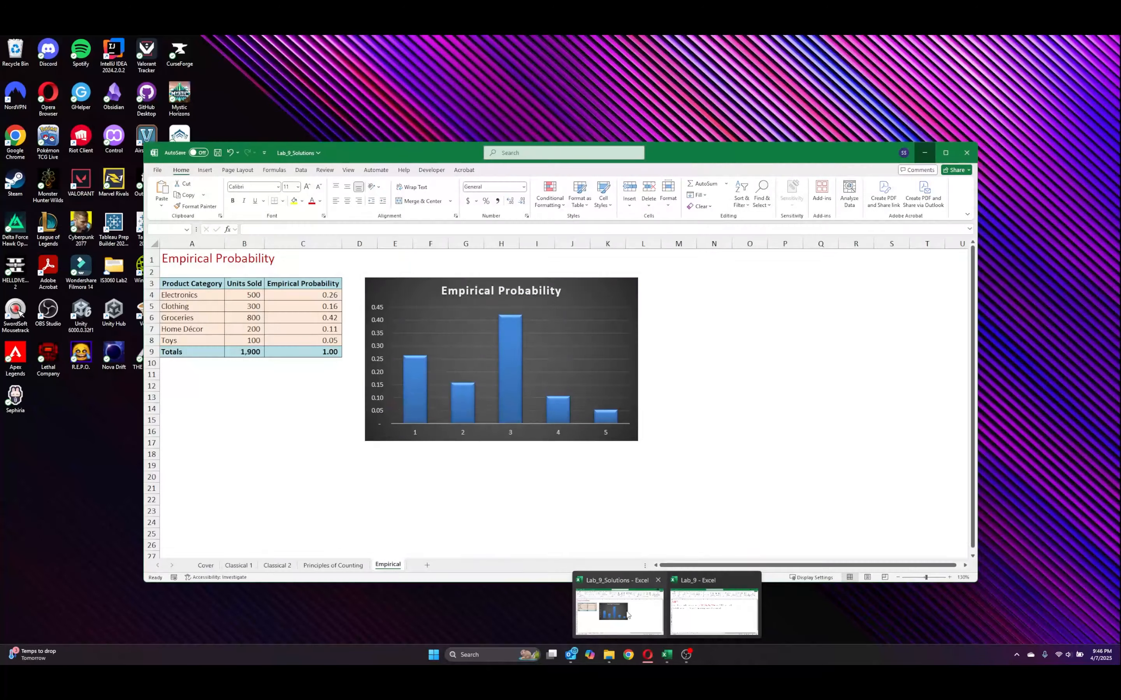
# Bring up the unsolved Lab_9 workbook and arrange it side by side with the browser's Guided Lab 9 instructions.
pyautogui.click(708, 605)
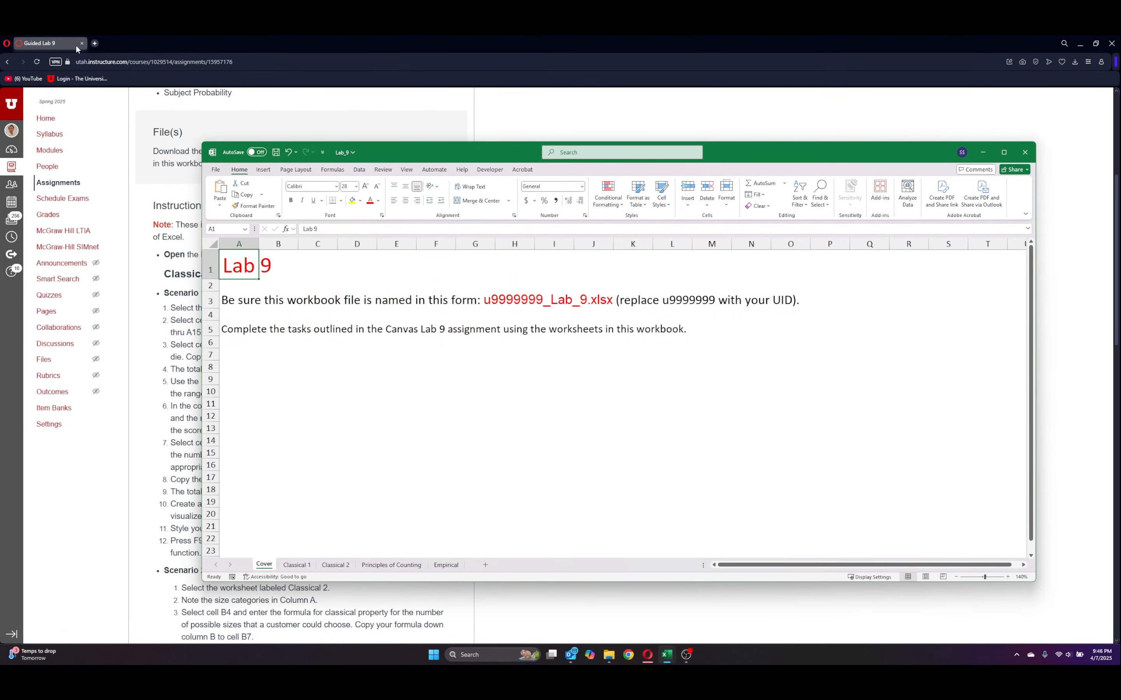
pyautogui.moveTo(425, 155); pyautogui.dragTo(492, 218)
pyautogui.moveTo(400, 37); pyautogui.dragTo(379, 72)
pyautogui.click(803, 345)
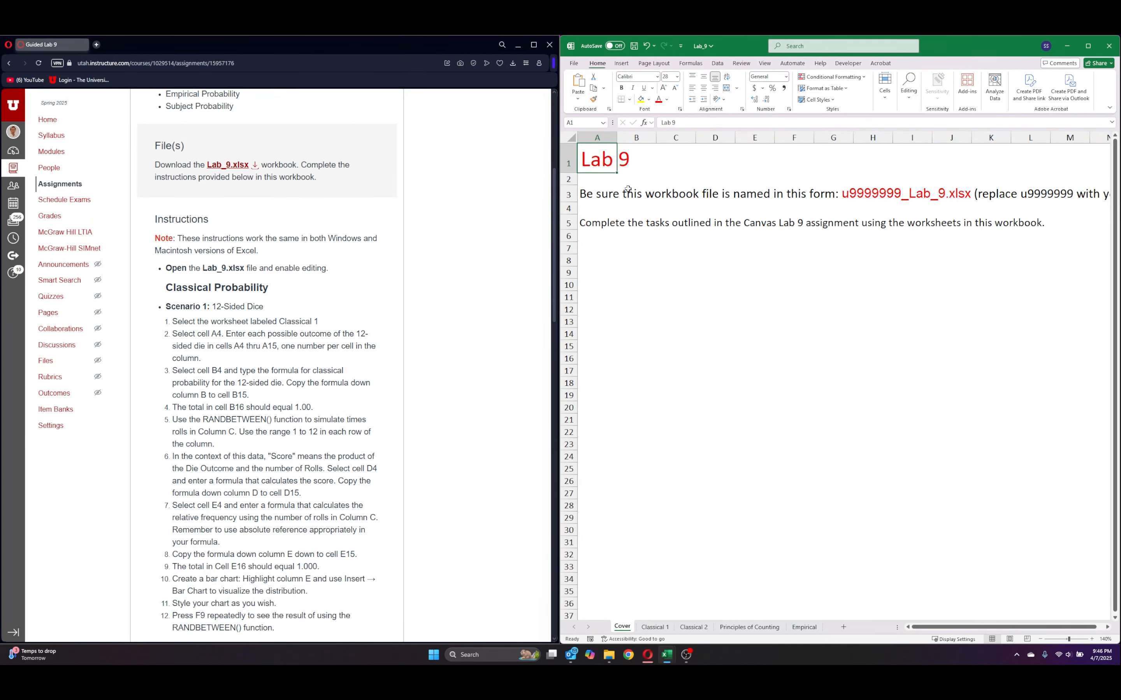
# Save a copy of the workbook in the Documents folder, with the student's UID and an underscore added before Lab_9.
pyautogui.click(574, 64)
pyautogui.click(588, 180)
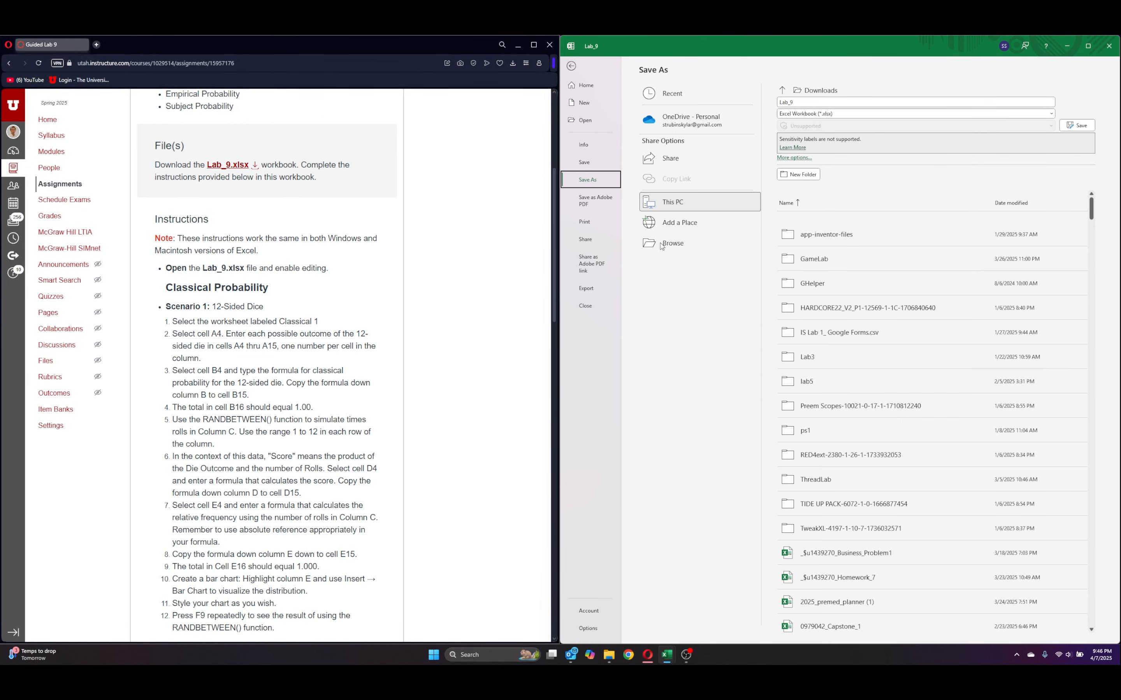
pyautogui.click(671, 243)
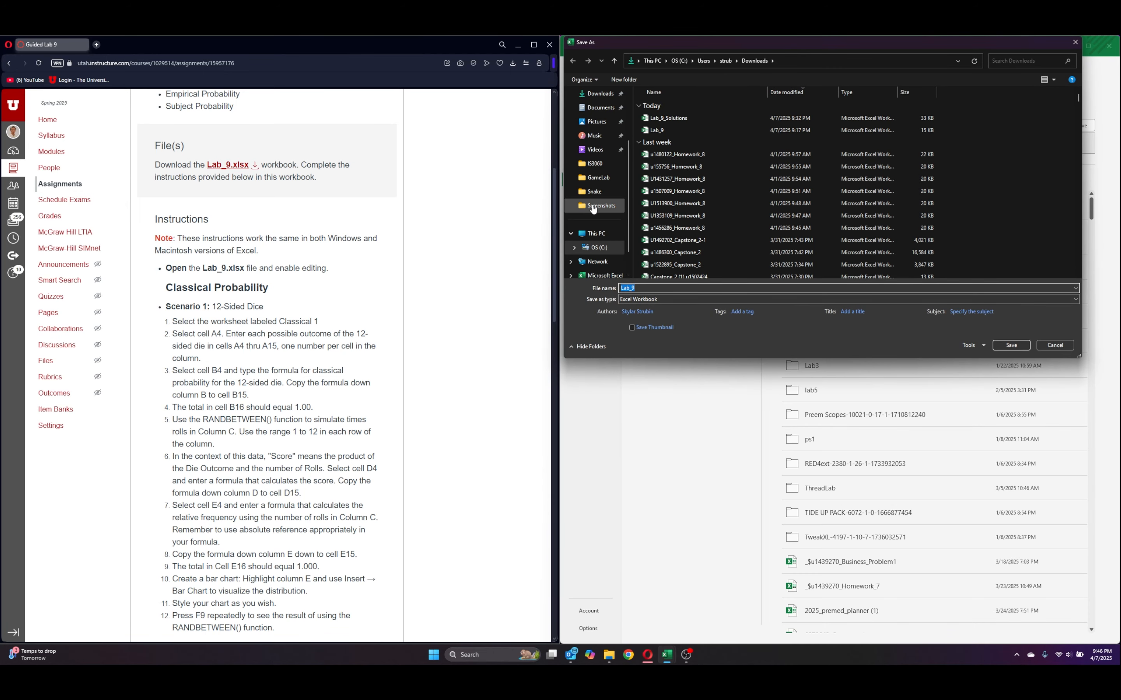
pyautogui.scroll(3, 595, 204)
pyautogui.click(600, 181)
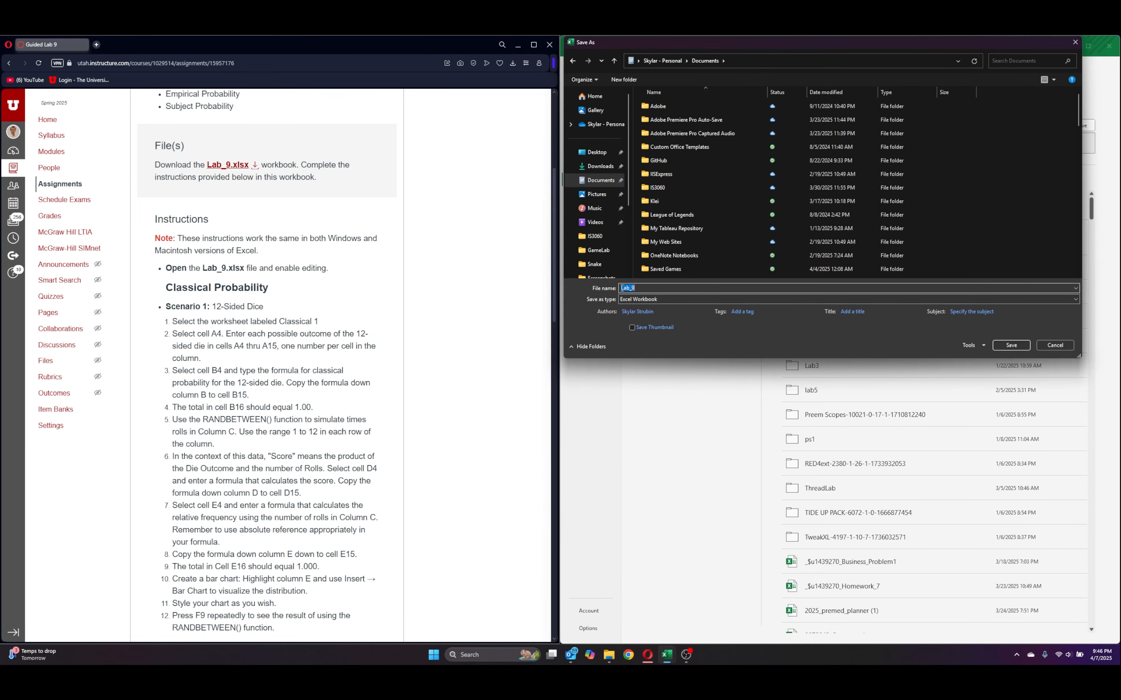
pyautogui.press('Left')
pyautogui.write('u133')
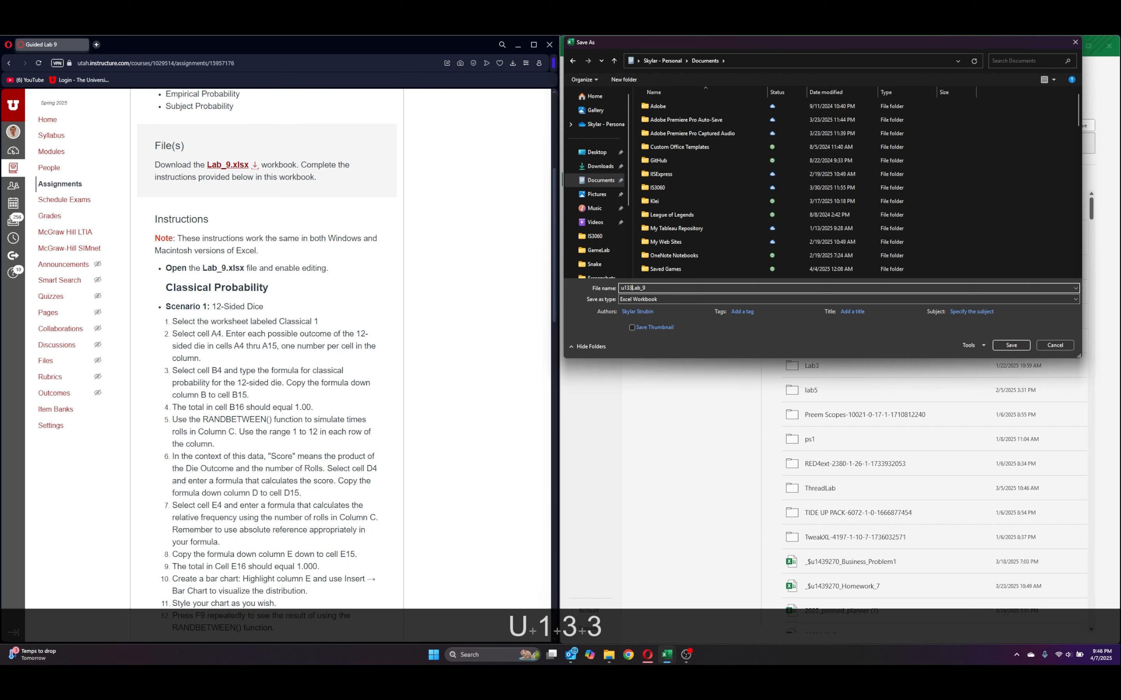
pyautogui.write('2612)')
pyautogui.press('BackSpace')
pyautogui.write('_')
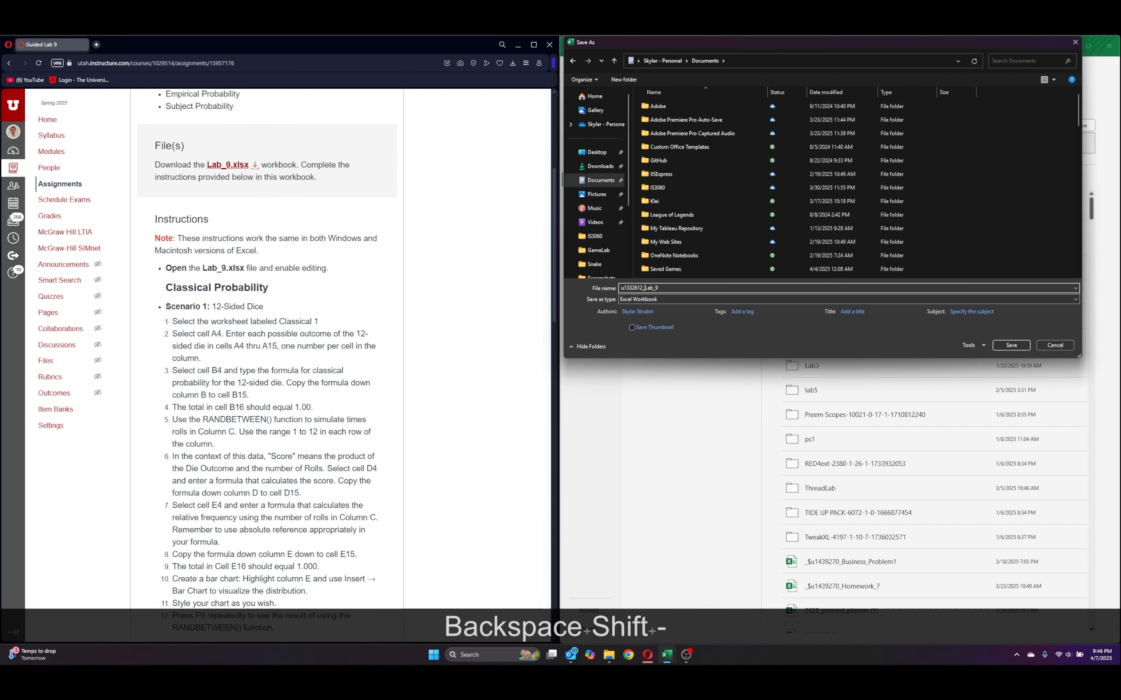
pyautogui.click(1005, 345)
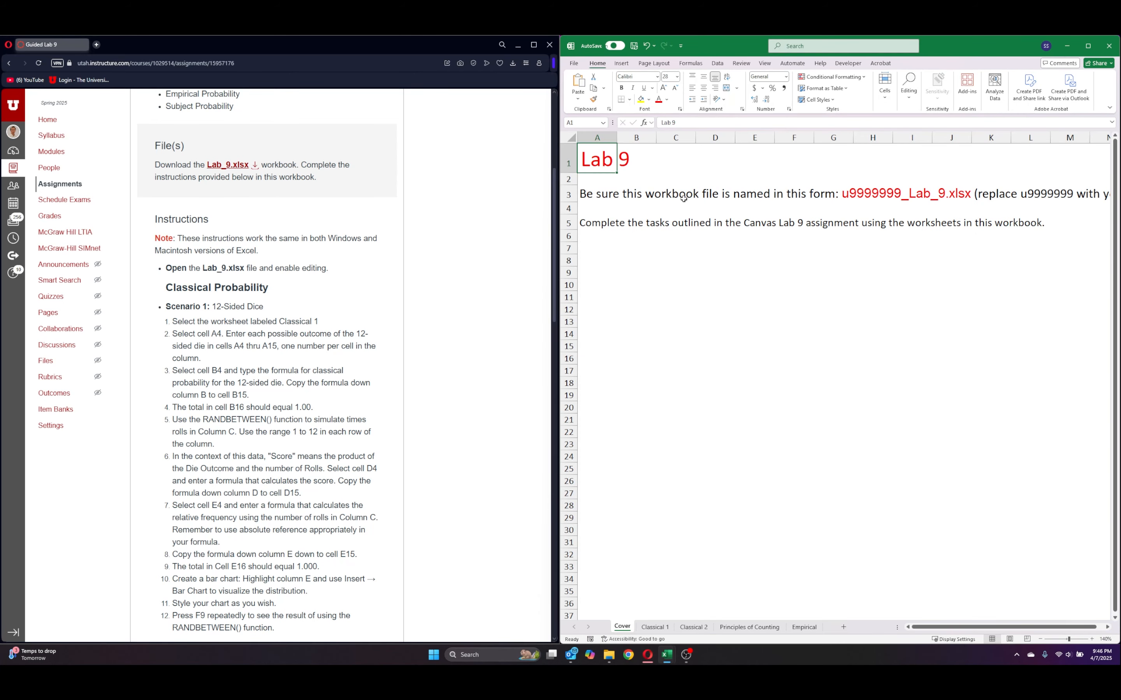
pyautogui.moveTo(698, 356); pyautogui.dragTo(694, 355)
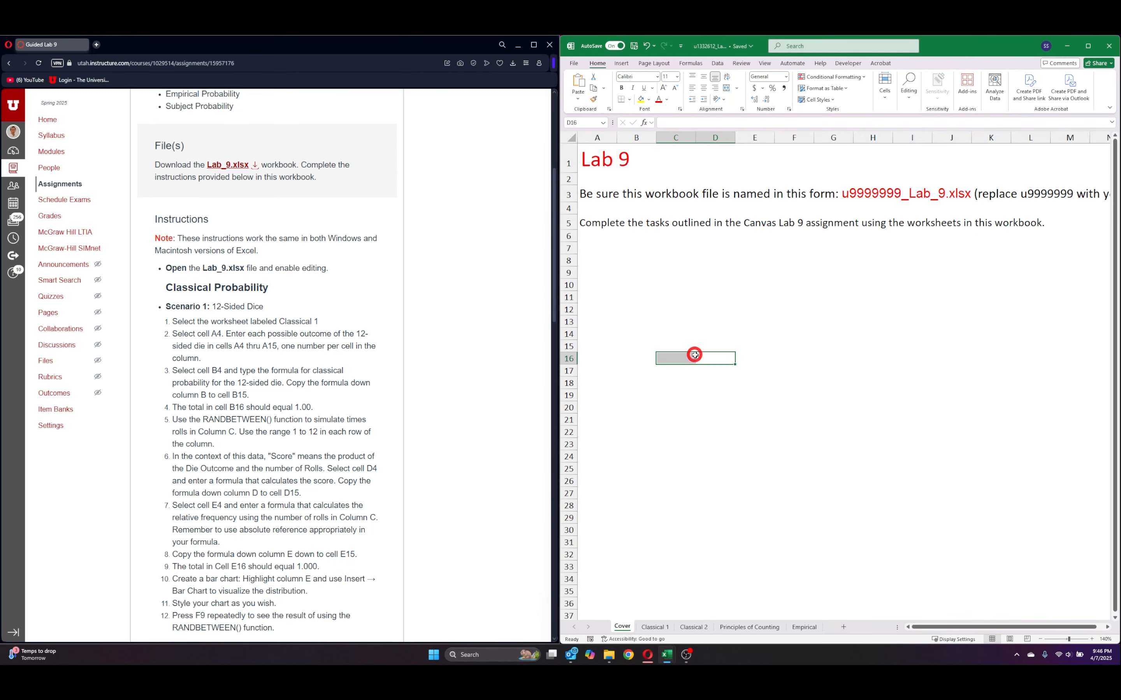
# On the Classical 1 worksheet, fill the Die Outcome cells A4 to A15 with the numbers 1 through 12.
pyautogui.click(651, 627)
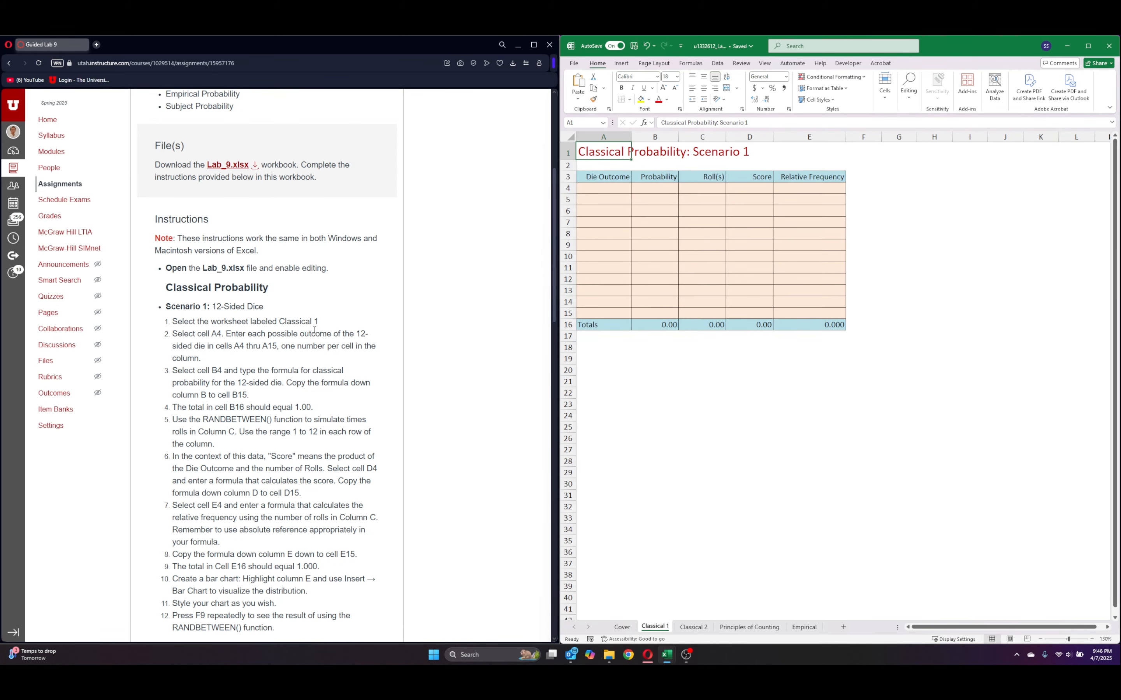
pyautogui.scroll(-2, 262, 382)
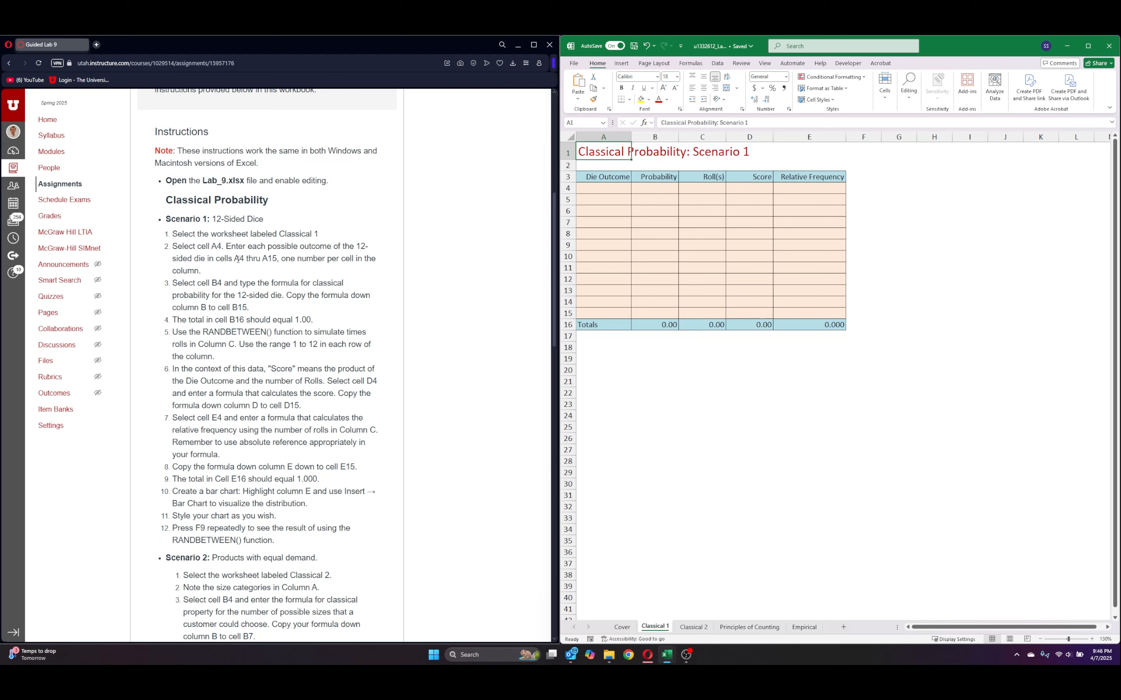
pyautogui.click(609, 191)
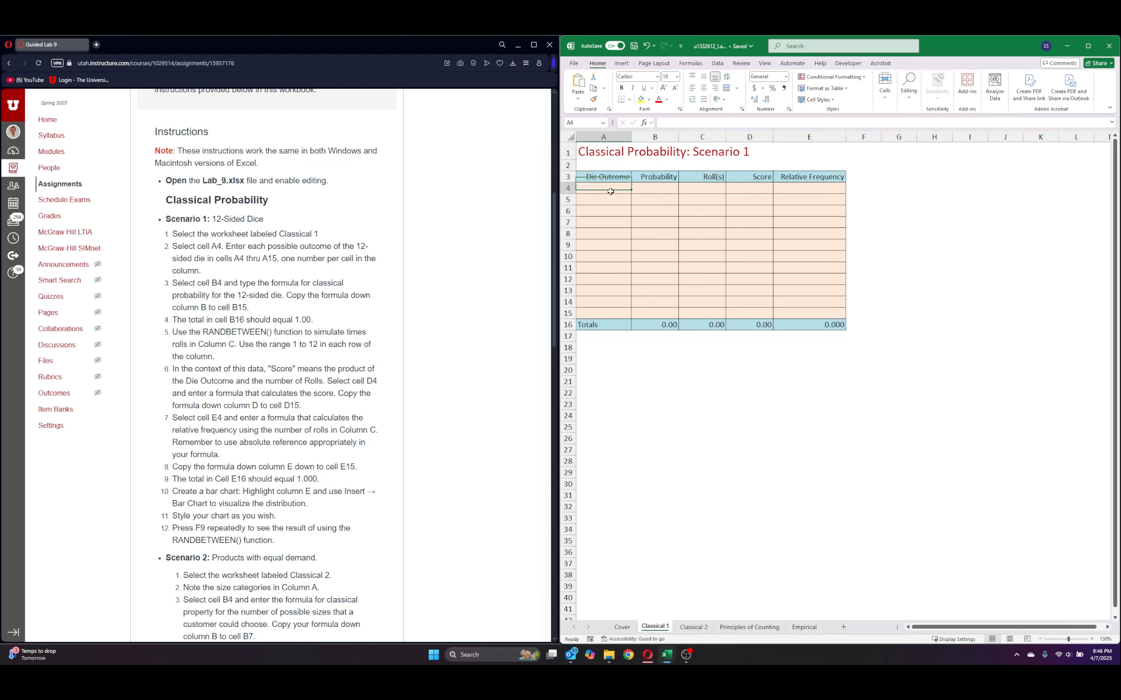
pyautogui.write('1')
pyautogui.press('Return')
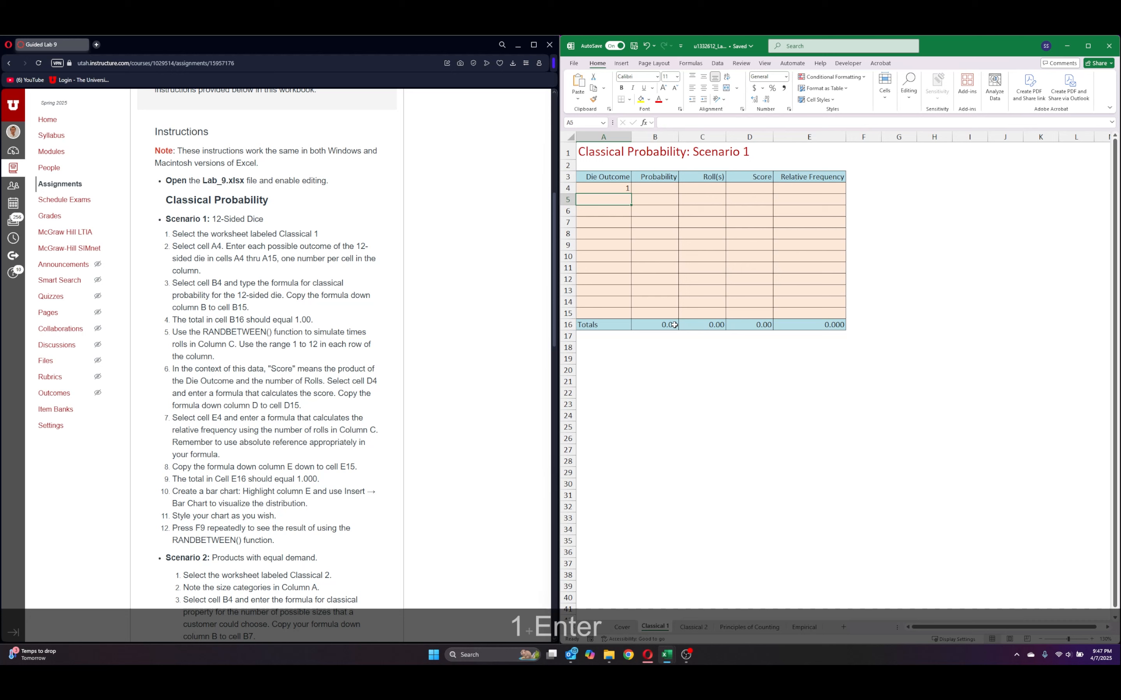
pyautogui.write('2')
pyautogui.press('Return')
pyautogui.write('3')
pyautogui.press('Return')
pyautogui.moveTo(607, 188); pyautogui.dragTo(631, 317)
pyautogui.click(690, 381)
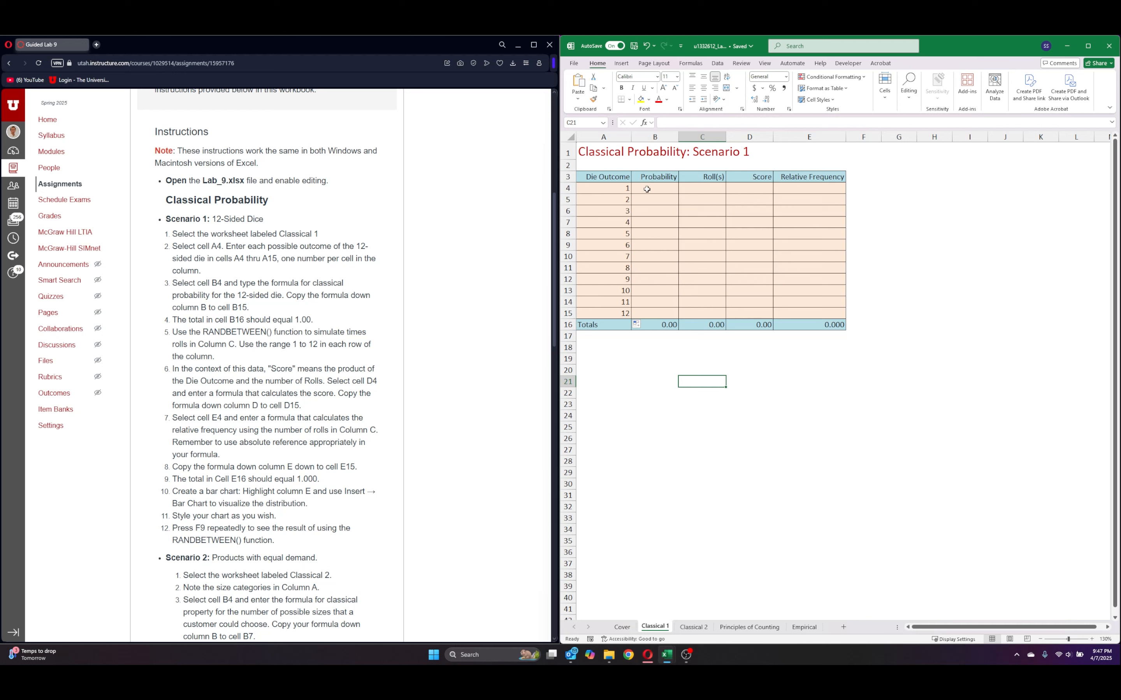
# Enter the classical probability formula =1/12 in B4 and copy it down the Probability column to B15.
pyautogui.click(665, 187)
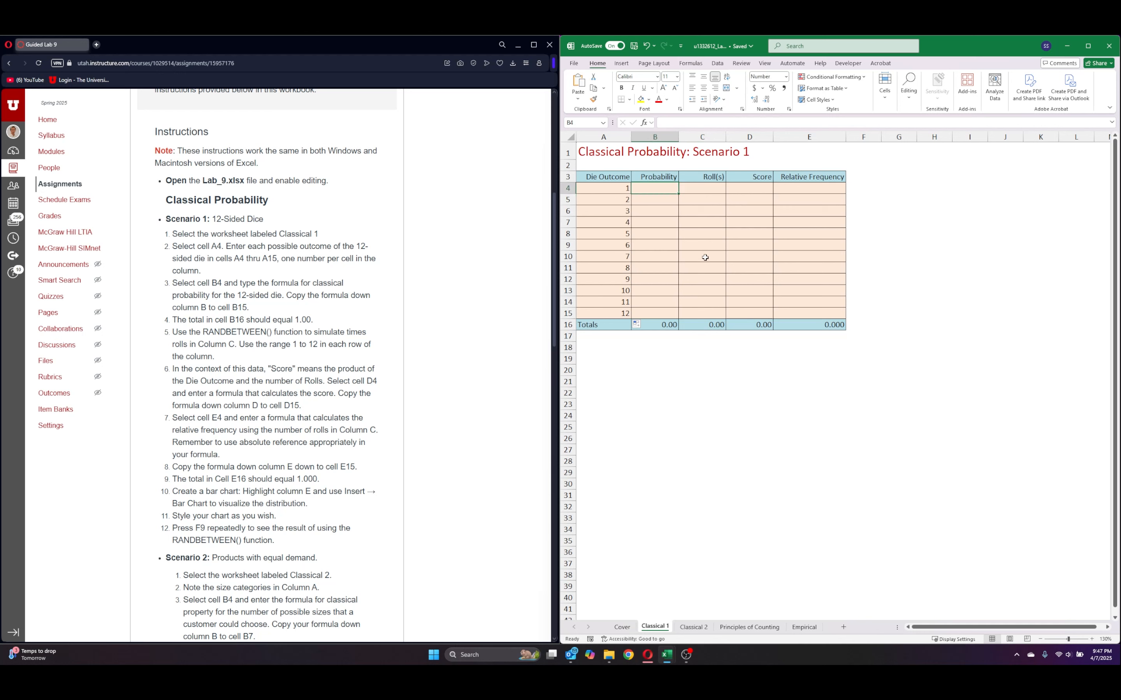
pyautogui.write('=1/1')
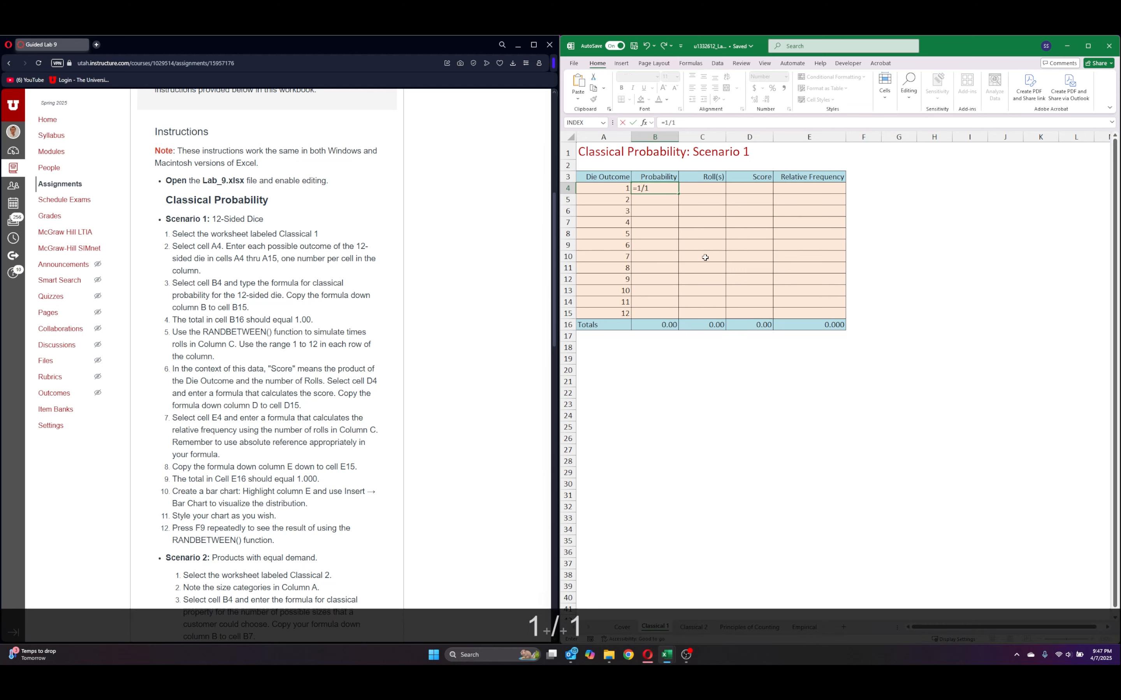
pyautogui.write('2')
pyautogui.press('Return')
pyautogui.click(662, 189)
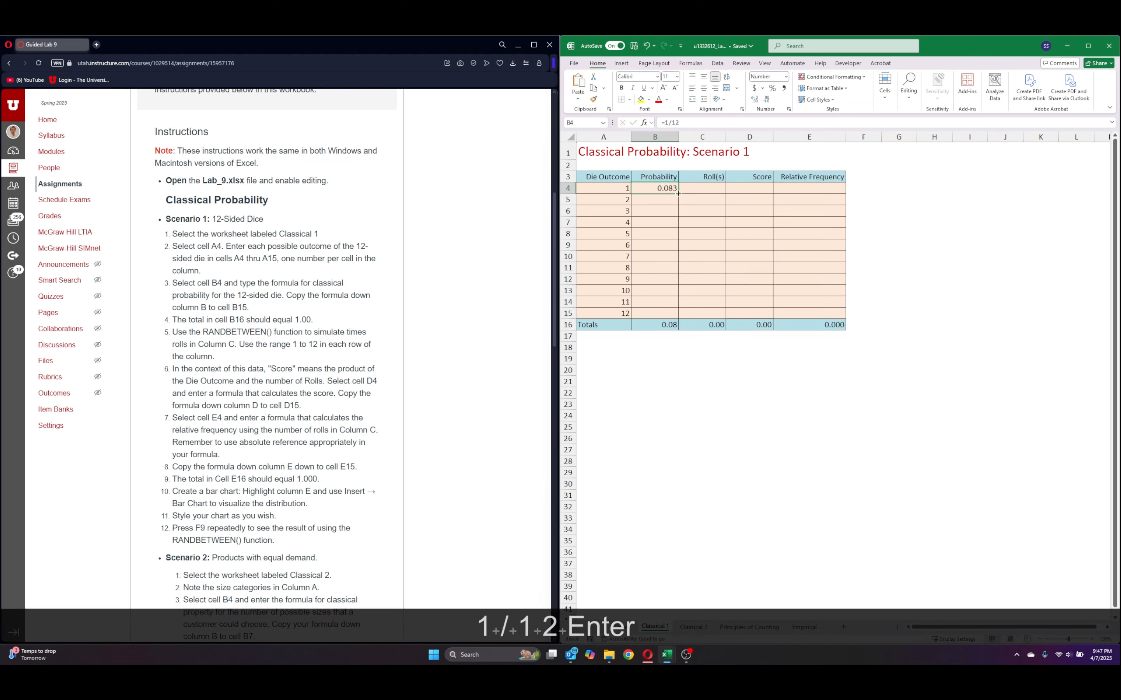
pyautogui.doubleClick(678, 194)
pyautogui.click(741, 387)
pyautogui.click(665, 324)
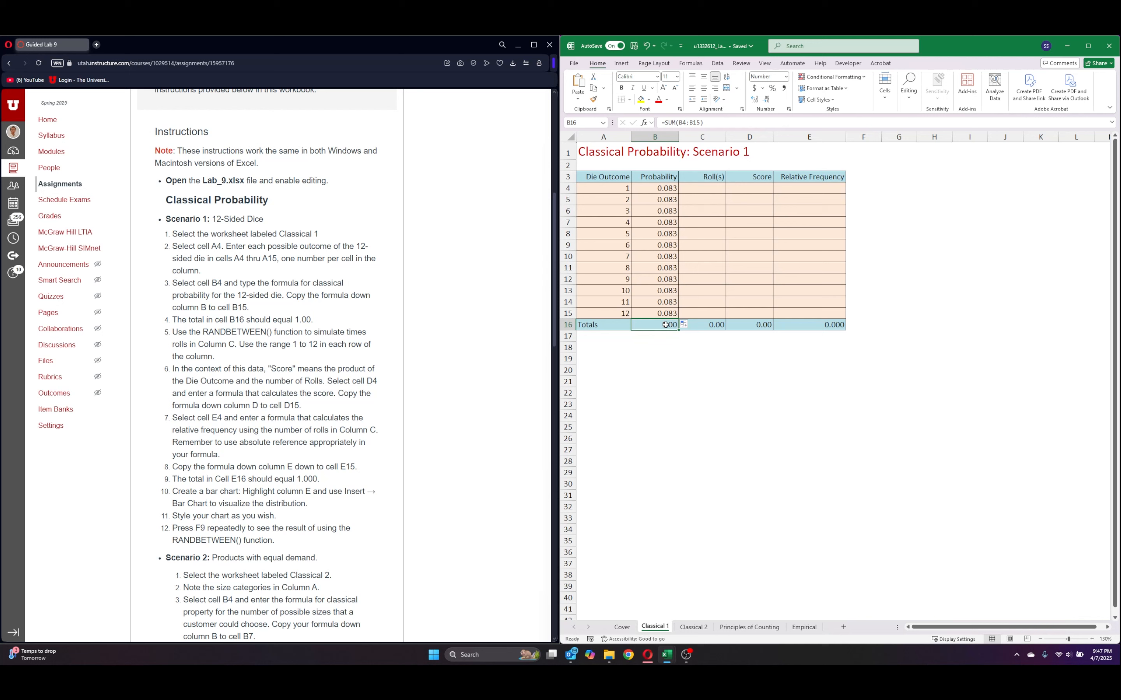
pyautogui.click(655, 382)
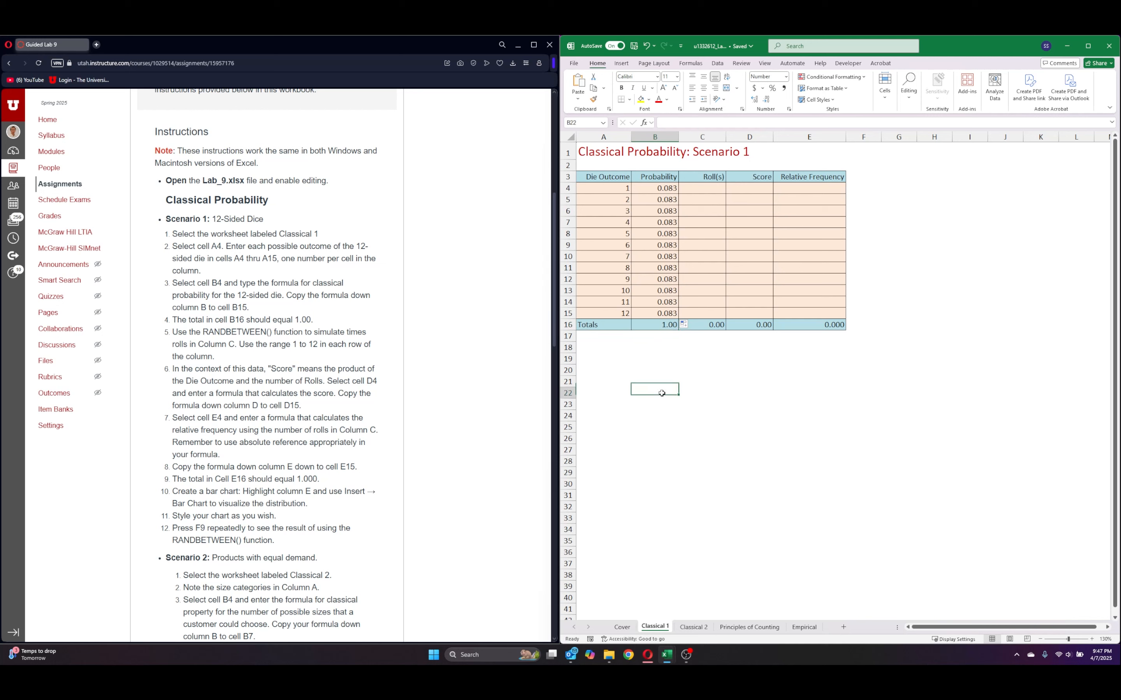
pyautogui.click(662, 315)
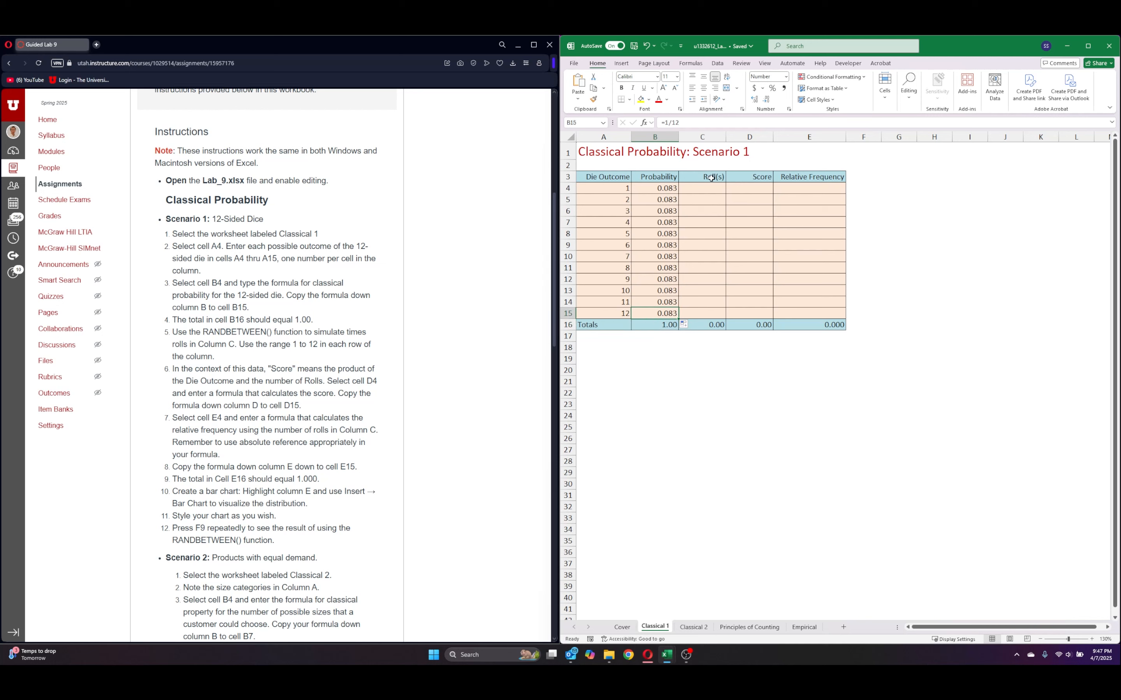
pyautogui.click(793, 438)
# Enter =RANDBETWEEN(1,12) in C4 and copy it down the Roll(s) column to C15.
pyautogui.click(706, 188)
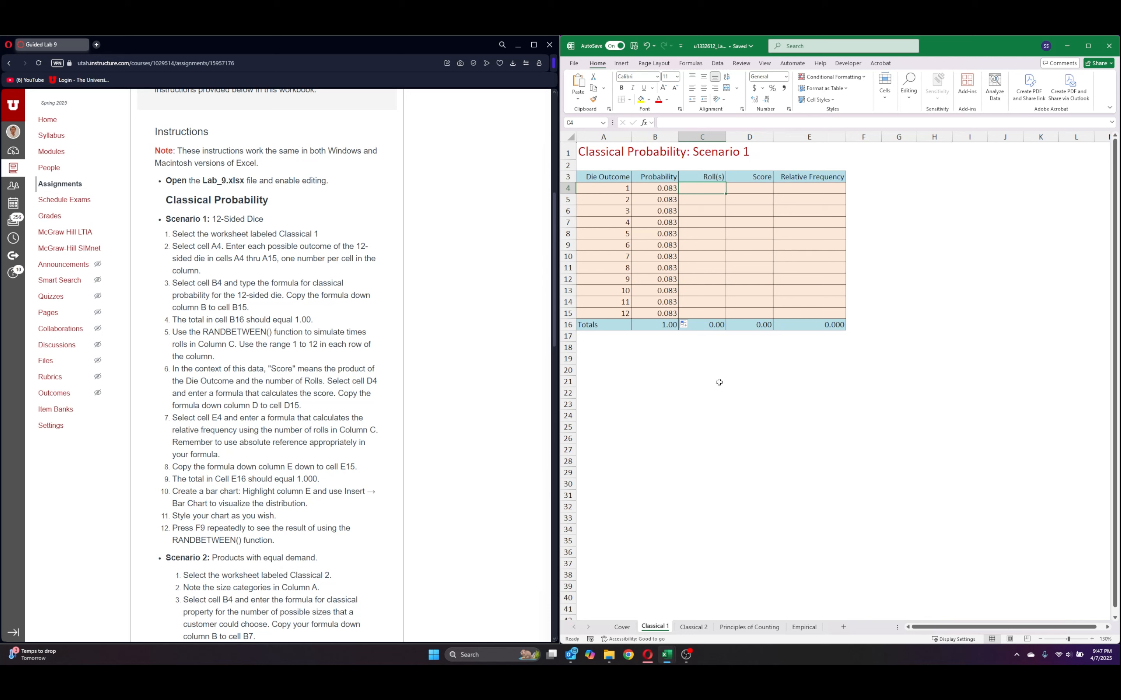
pyautogui.write('=rand')
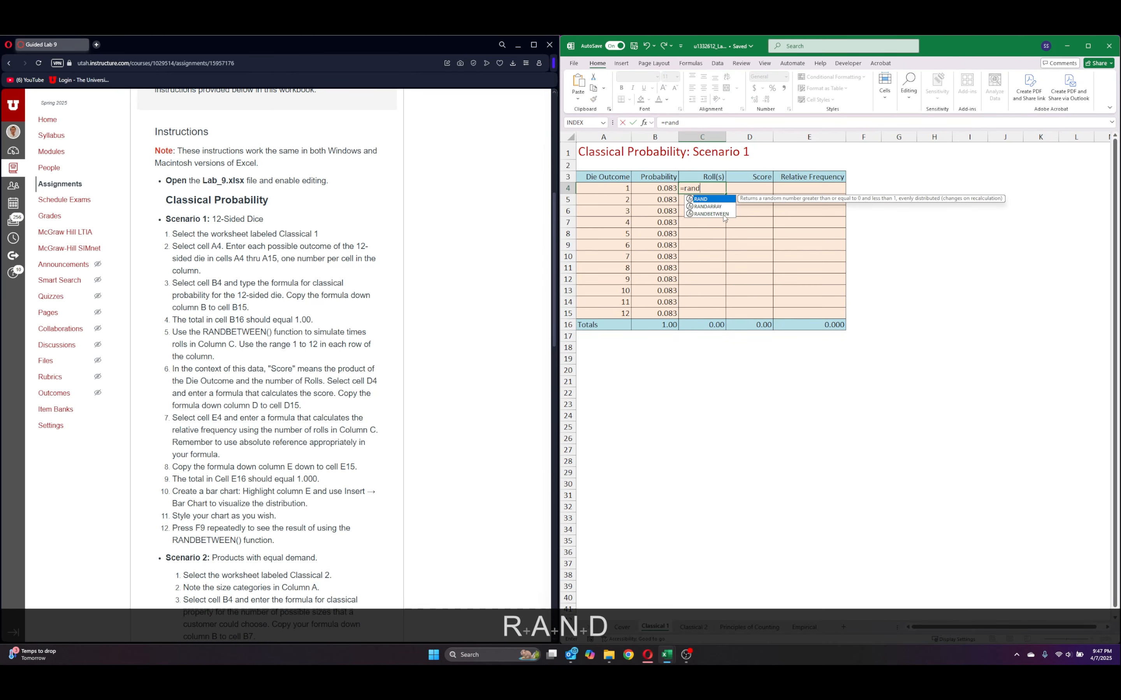
pyautogui.doubleClick(716, 214)
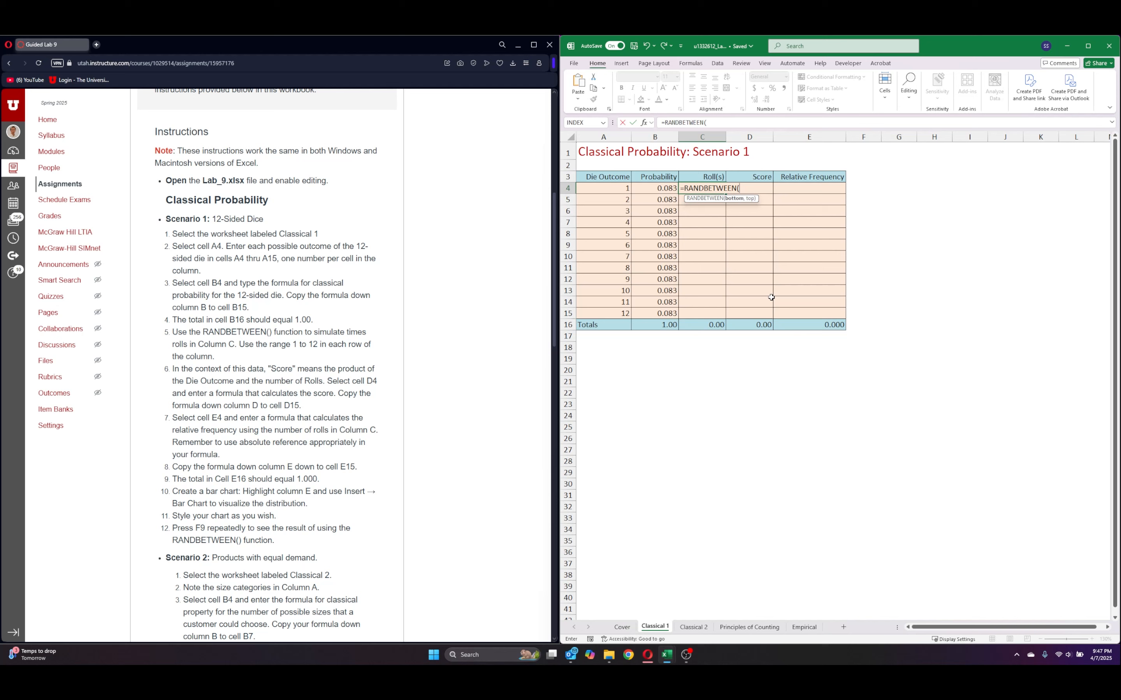
pyautogui.write('1,12')
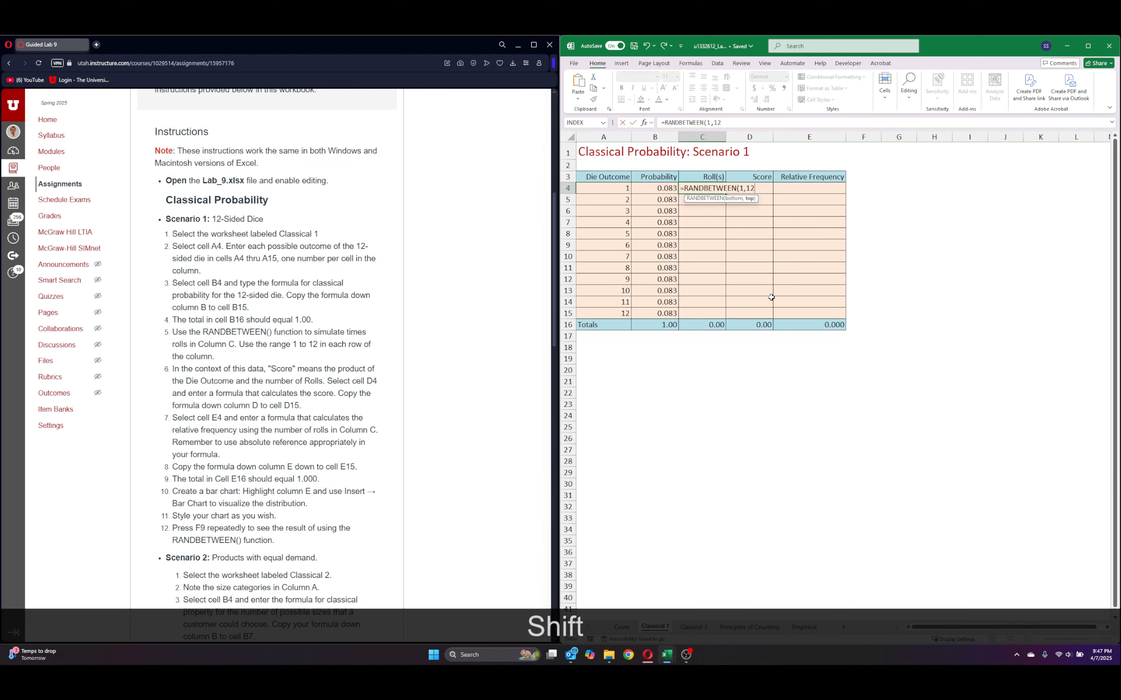
pyautogui.write(')')
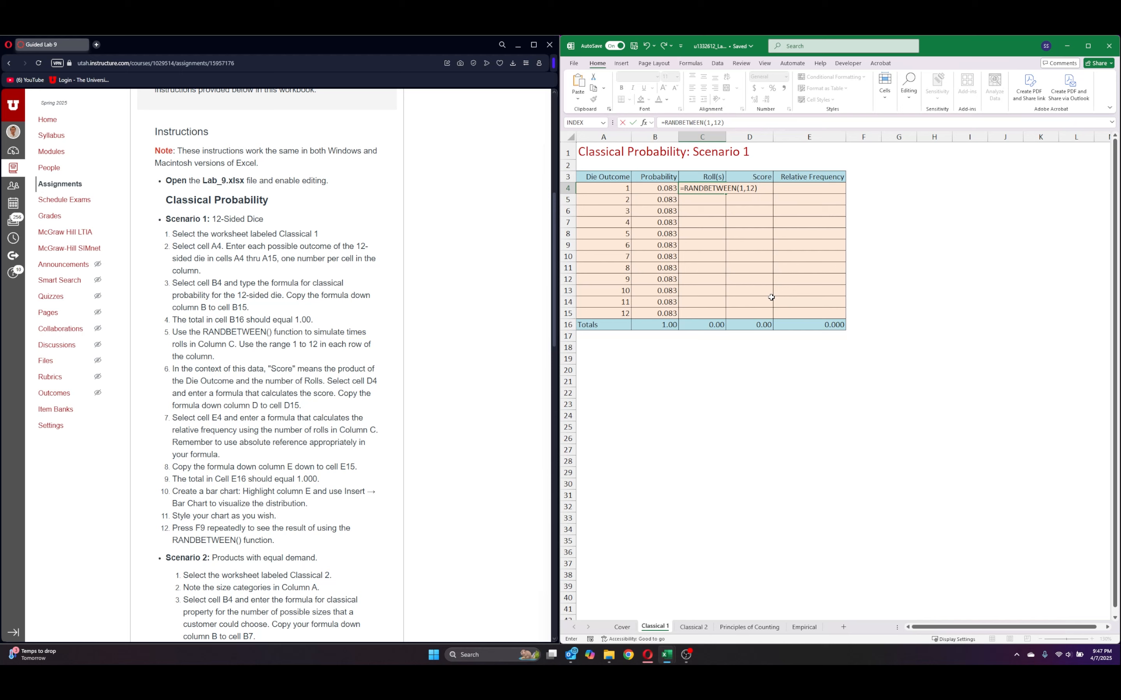
pyautogui.press('Return')
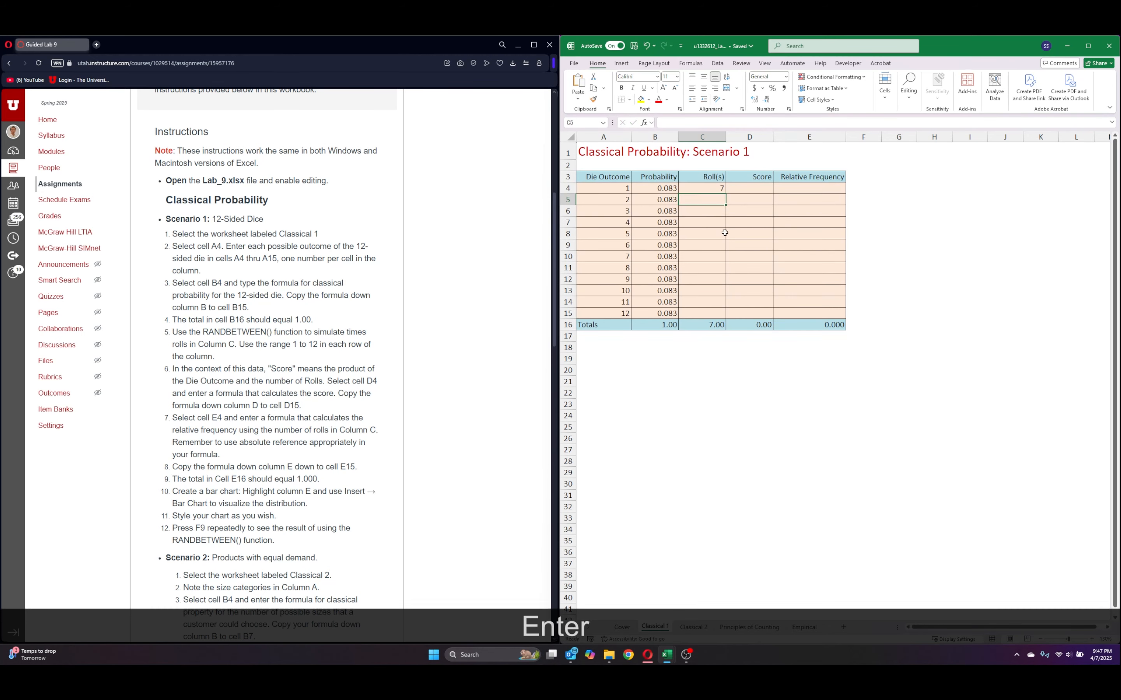
pyautogui.moveTo(725, 194); pyautogui.dragTo(725, 316)
pyautogui.click(740, 384)
pyautogui.click(706, 311)
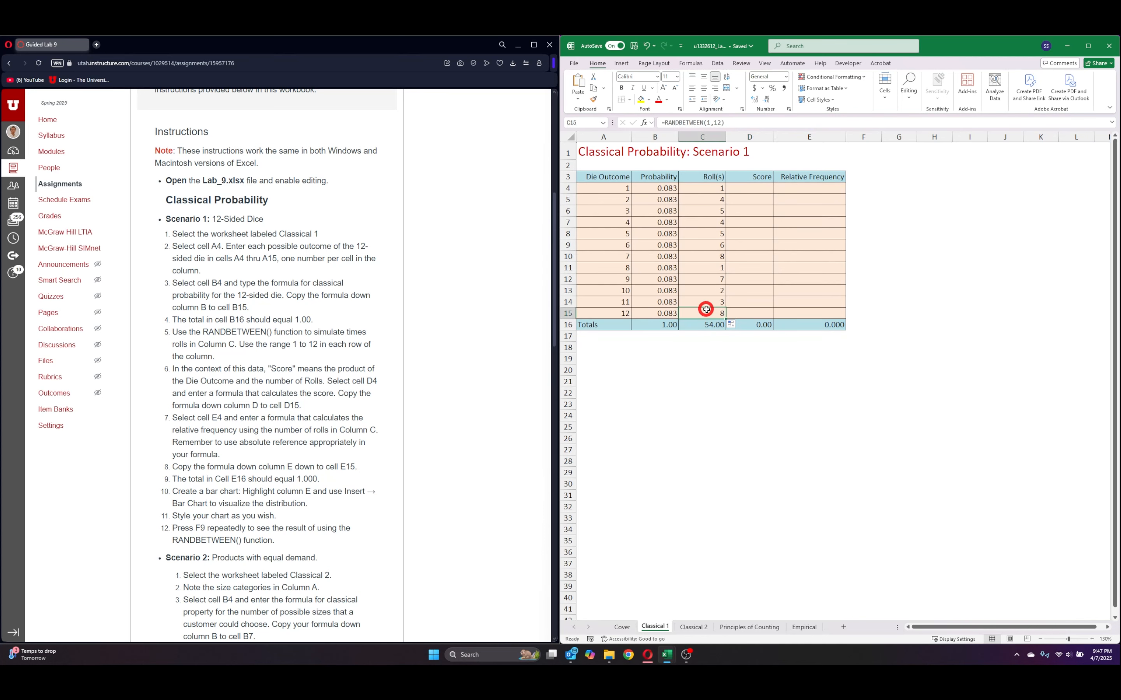
pyautogui.click(731, 397)
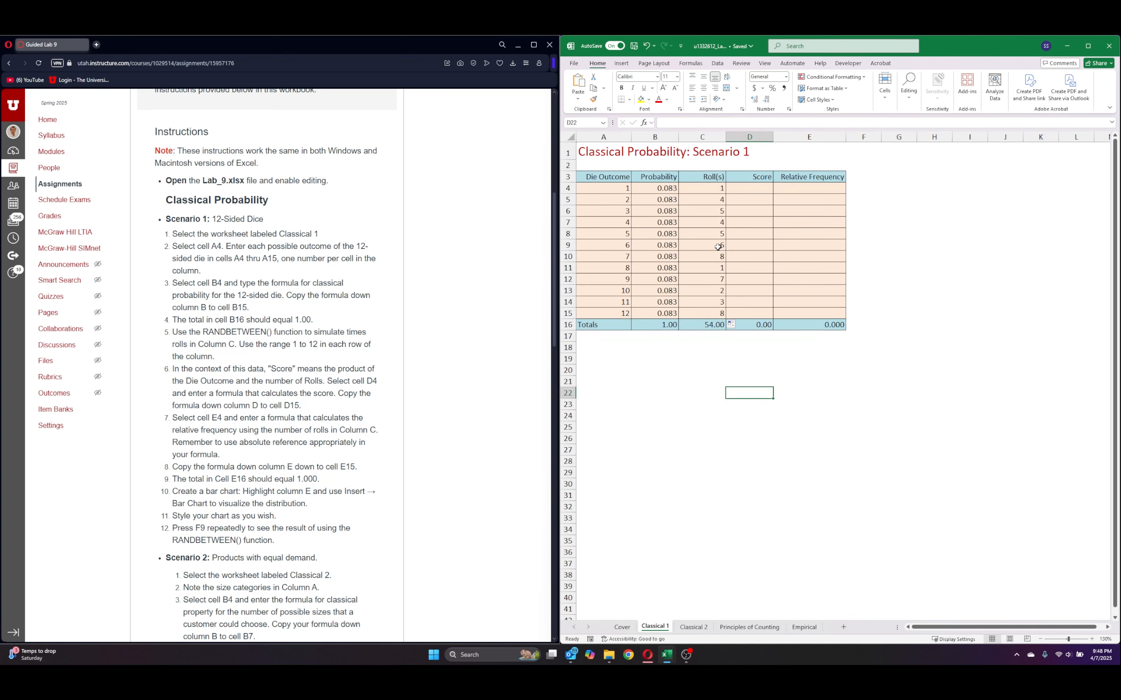
# Recalculate the worksheet twice to generate new random rolls in column C.
pyautogui.click(708, 195)
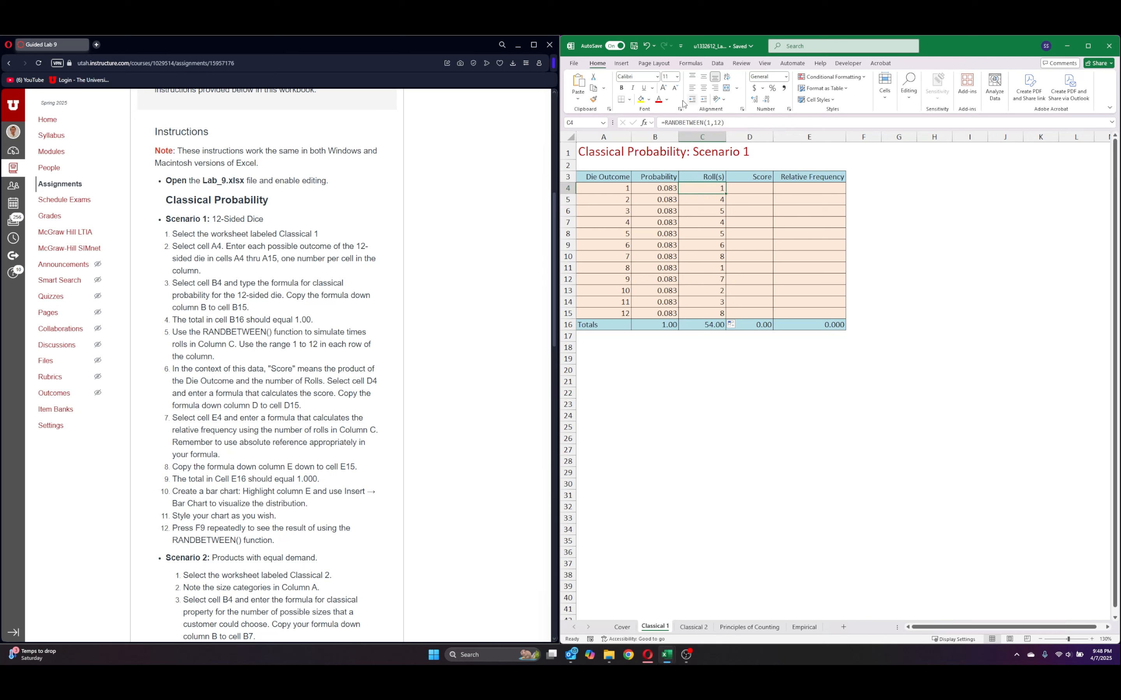
pyautogui.click(714, 435)
pyautogui.press('F9')
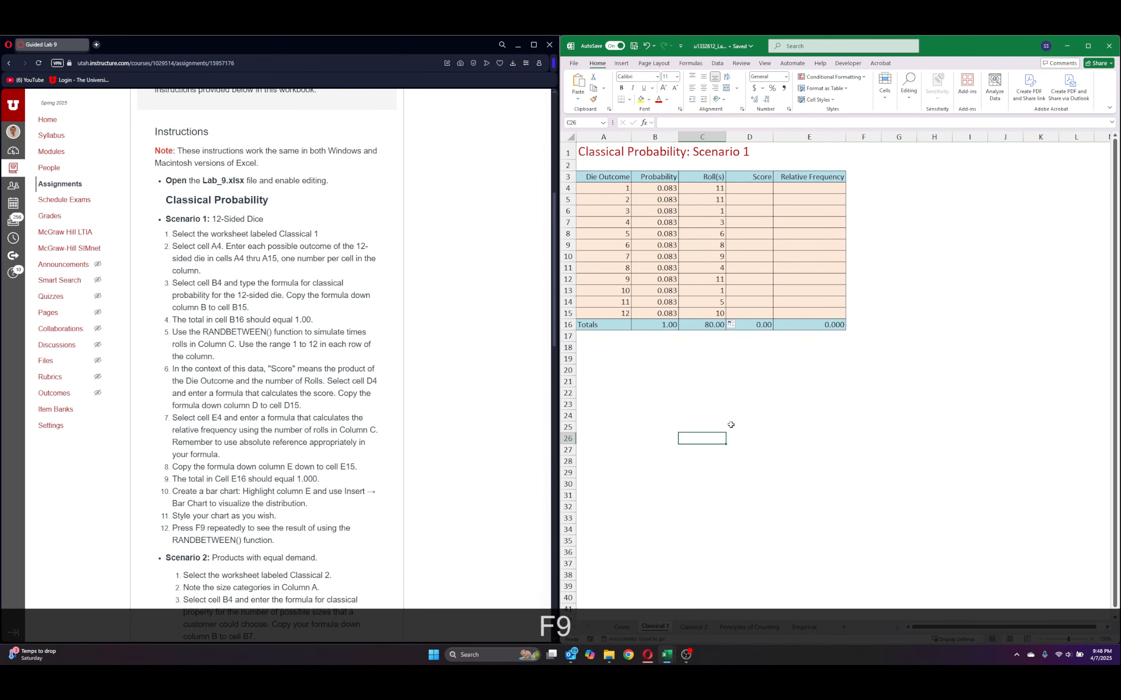
pyautogui.press('F9')
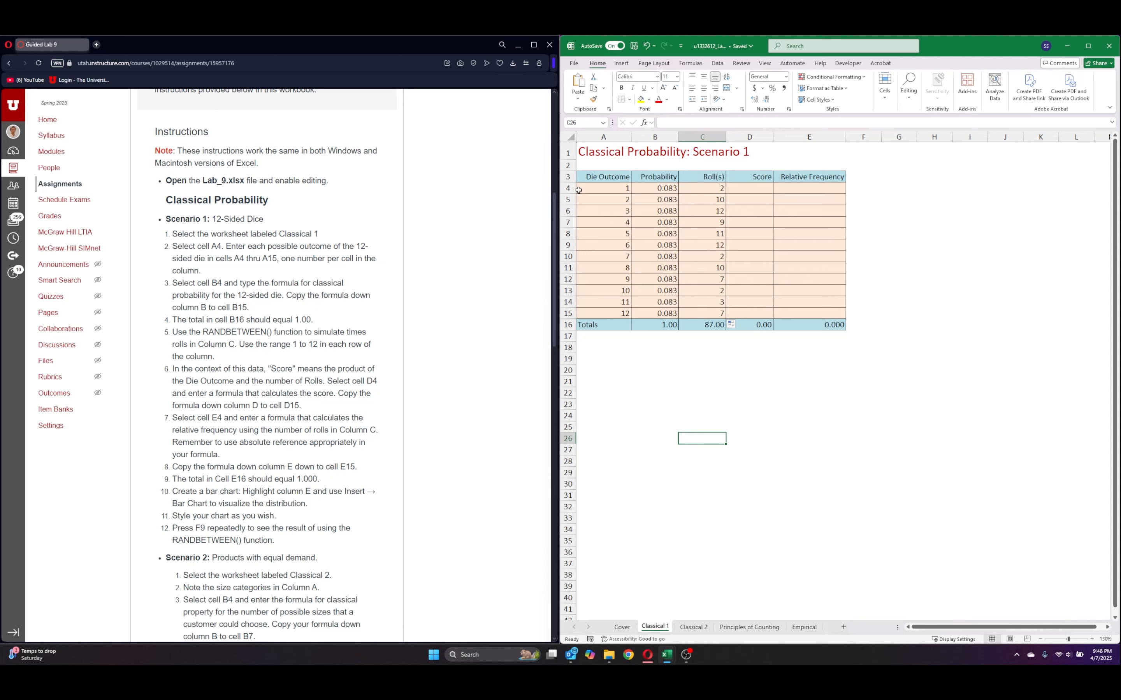
# Enter the score formula =A4*C4 in D4, multiplying the die outcome by the number of rolls.
pyautogui.click(750, 187)
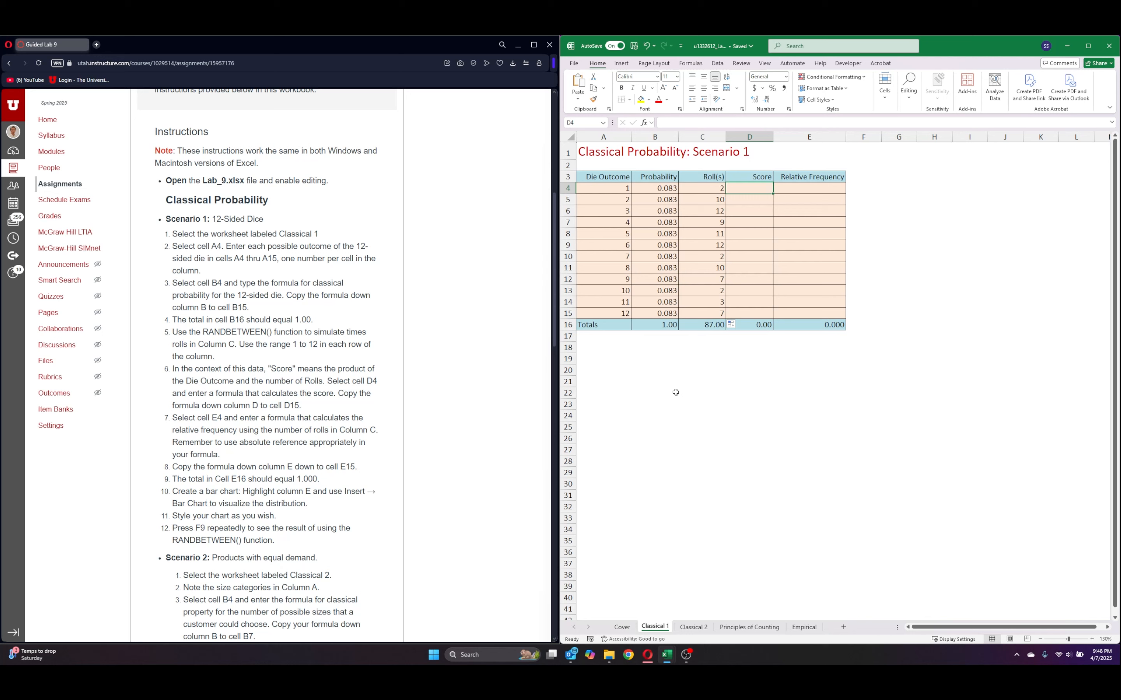
pyautogui.click(593, 188)
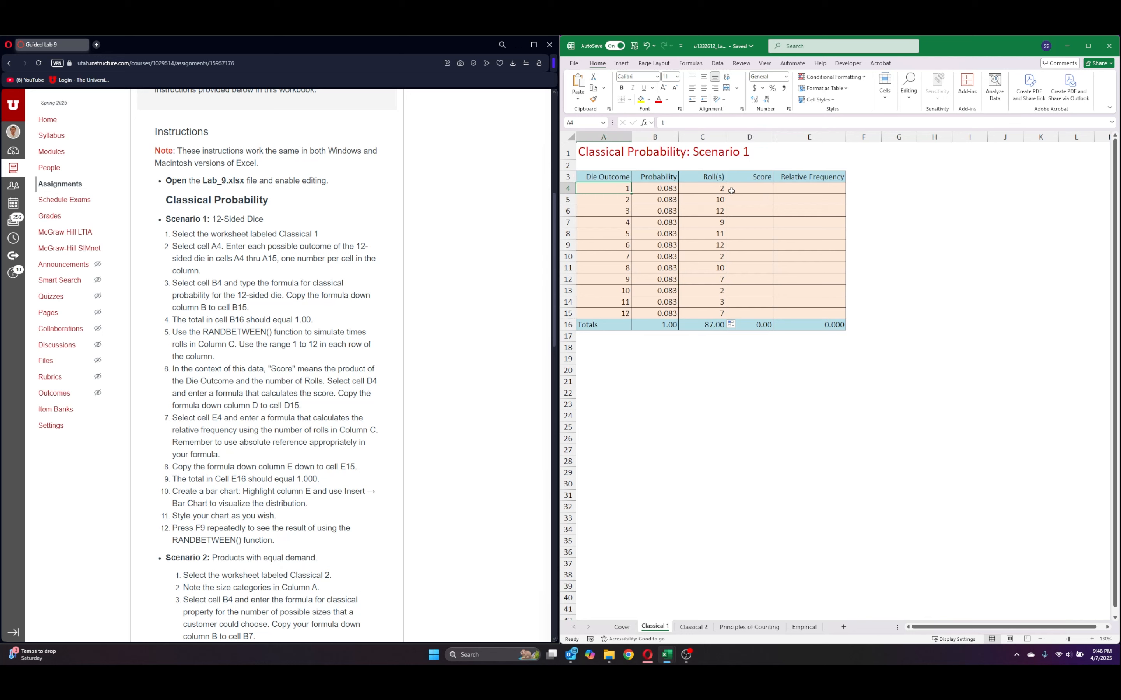
pyautogui.click(714, 190)
pyautogui.click(755, 189)
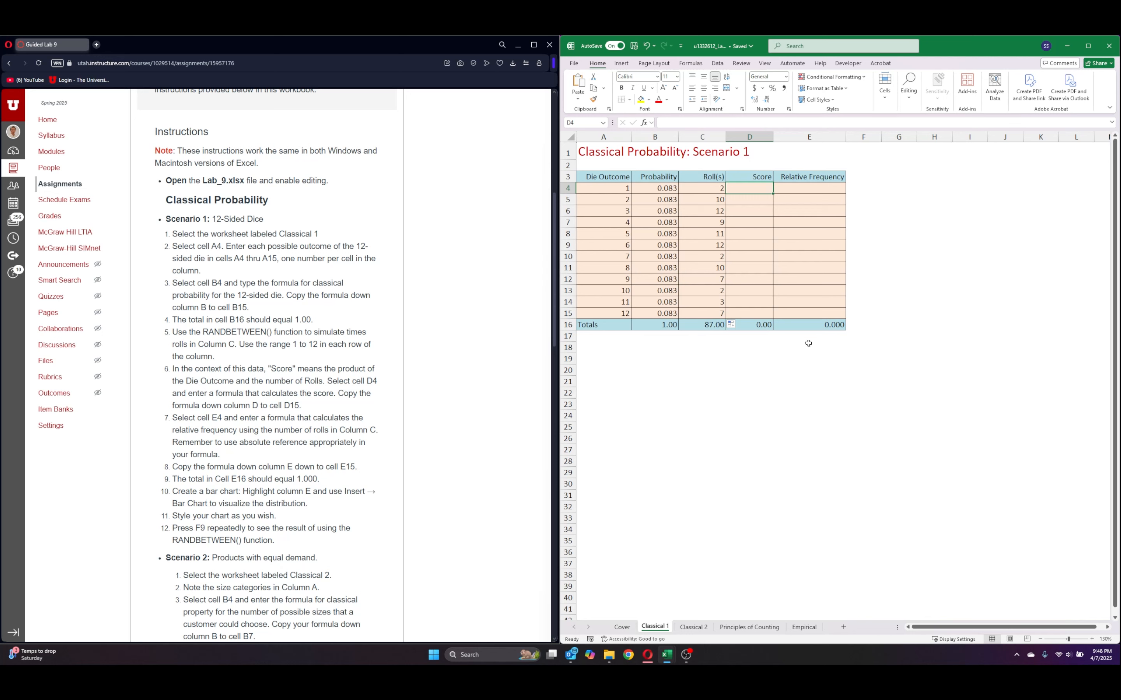
pyautogui.write('=')
pyautogui.press('Left')
pyautogui.press('Left')
pyautogui.press('Left')
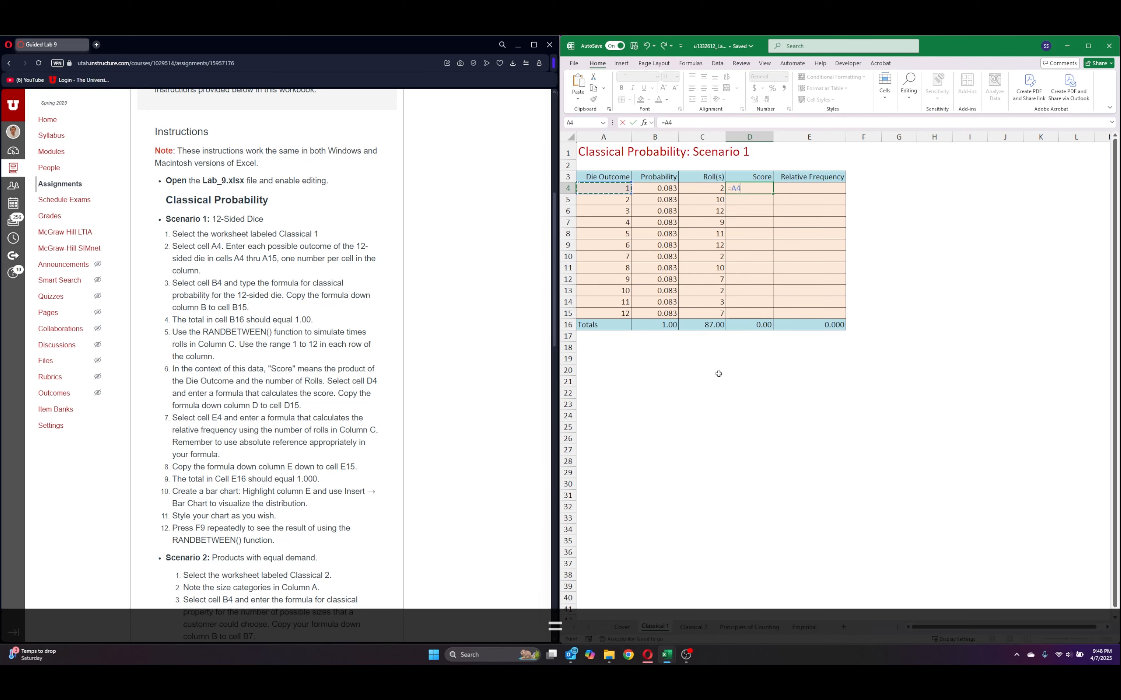
pyautogui.write('*')
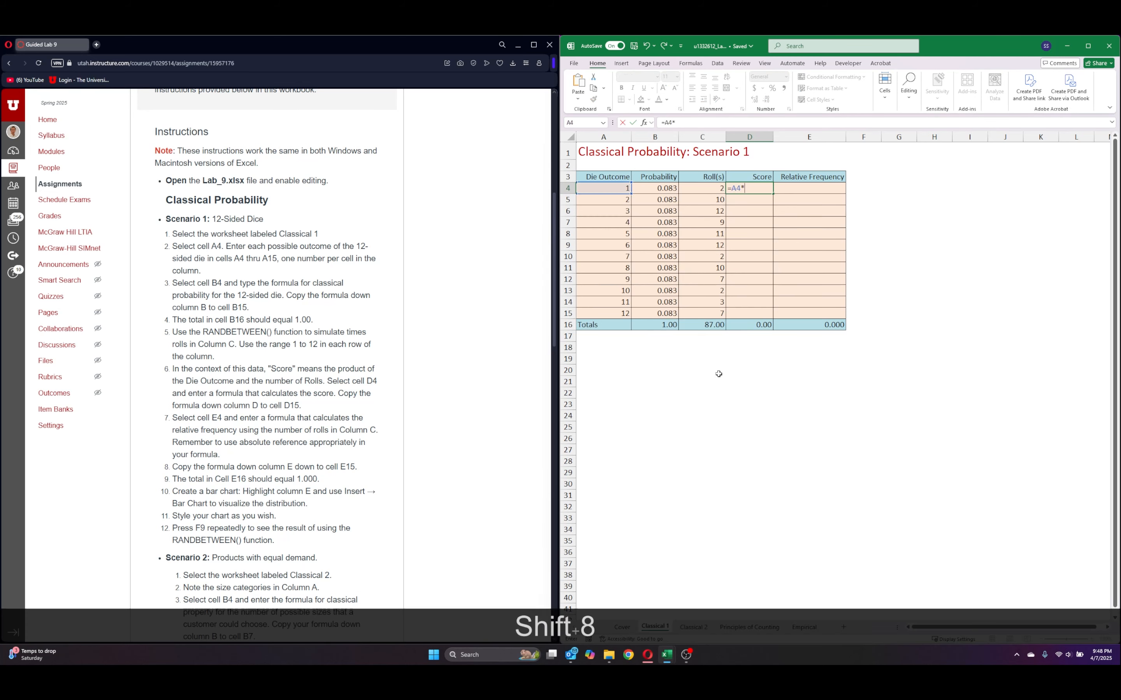
pyautogui.click(714, 188)
pyautogui.press('Return')
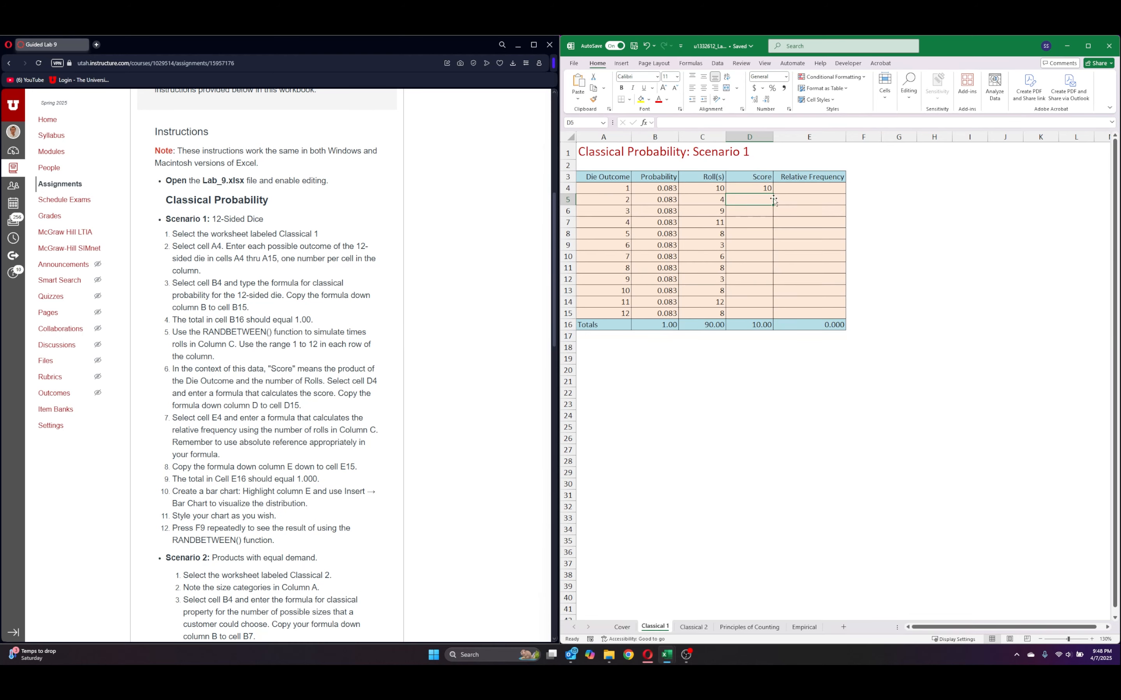
# Copy the D4 score formula down the Score column to D15 and check the formula in the last row.
pyautogui.click(756, 188)
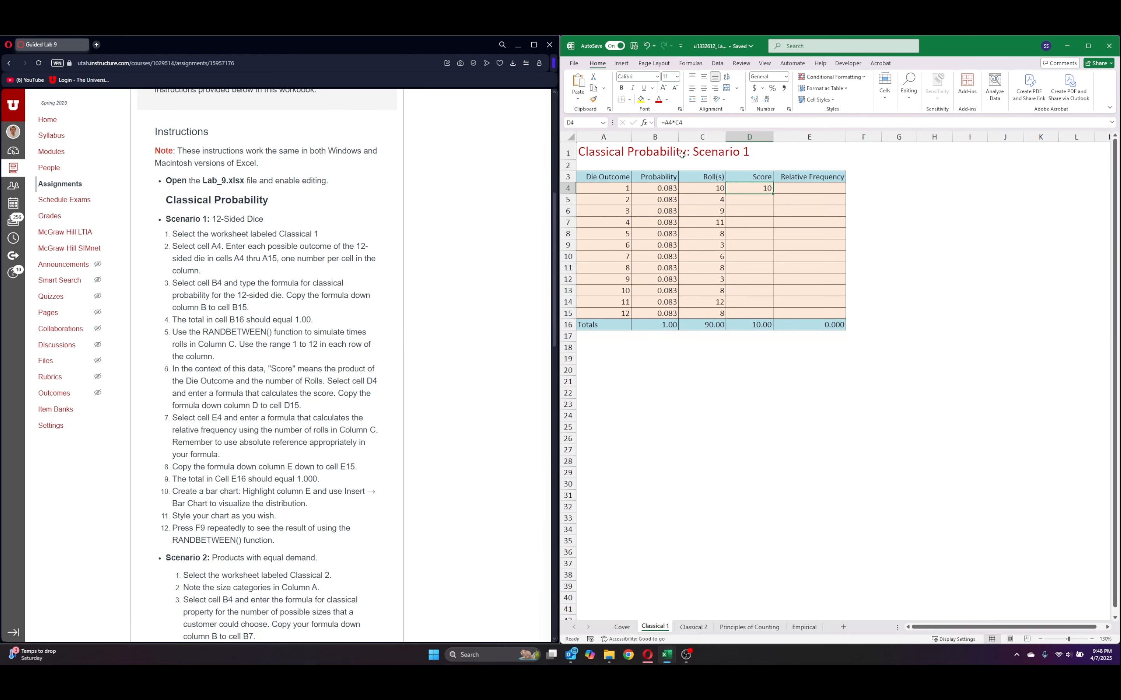
pyautogui.moveTo(774, 195); pyautogui.dragTo(768, 318)
pyautogui.click(806, 439)
pyautogui.click(753, 289)
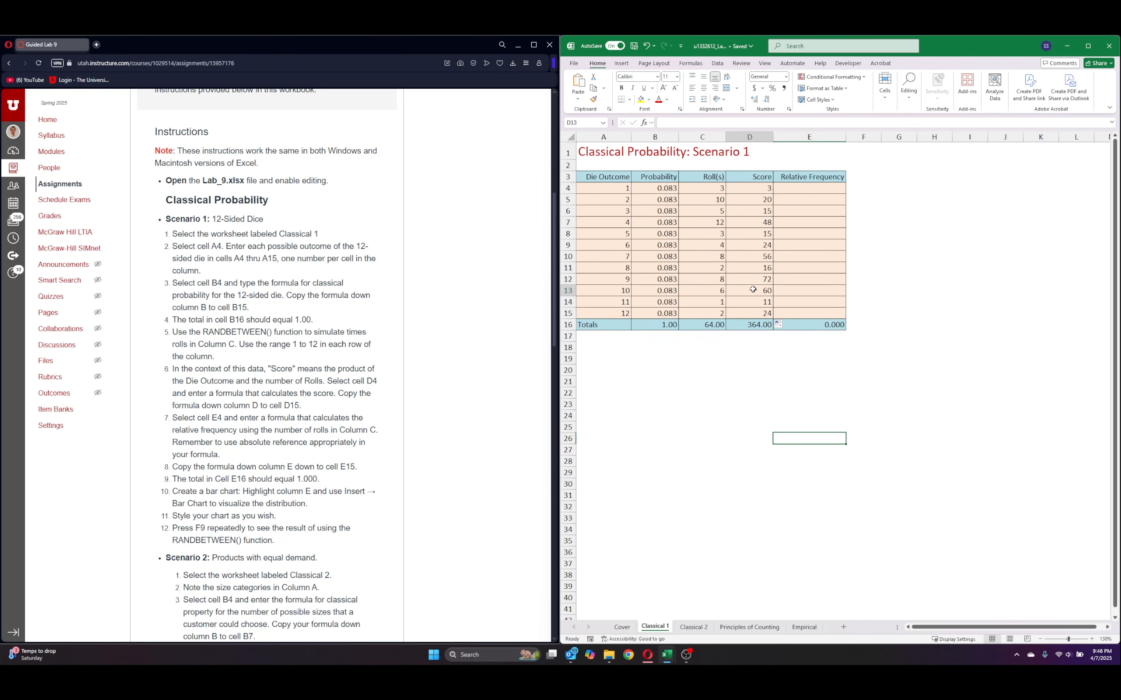
pyautogui.click(755, 314)
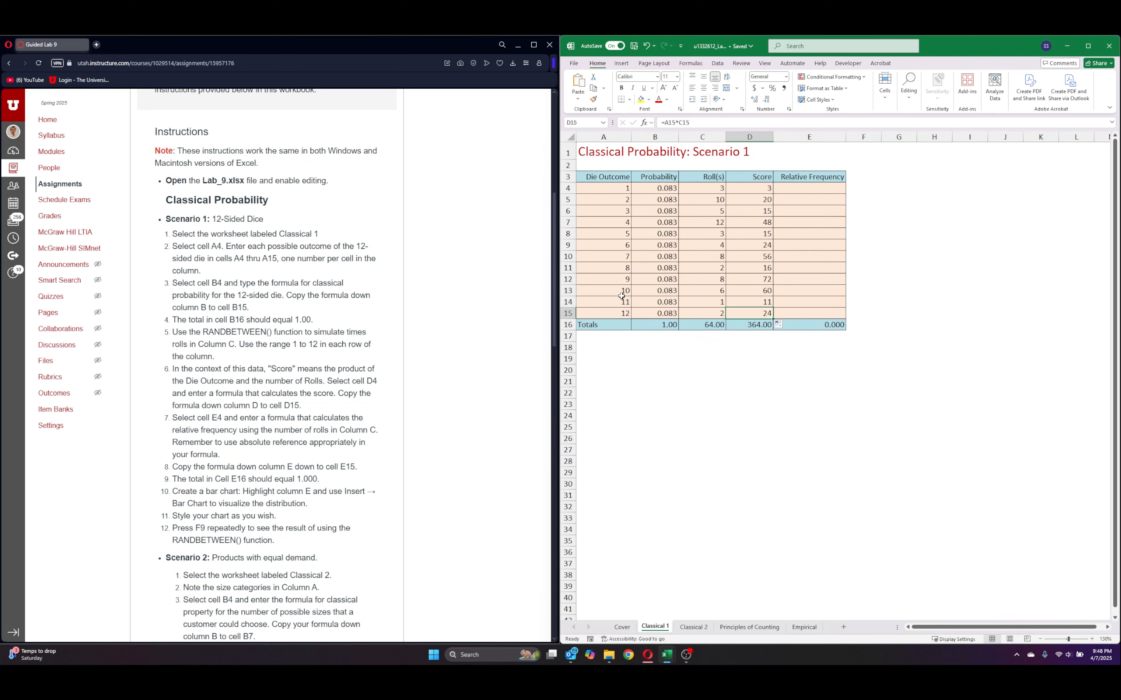
pyautogui.moveTo(767, 435); pyautogui.dragTo(775, 438)
# Enter the relative frequency formula =C4/$C$16 in E4, with an absolute reference to the rolls total.
pyautogui.click(815, 192)
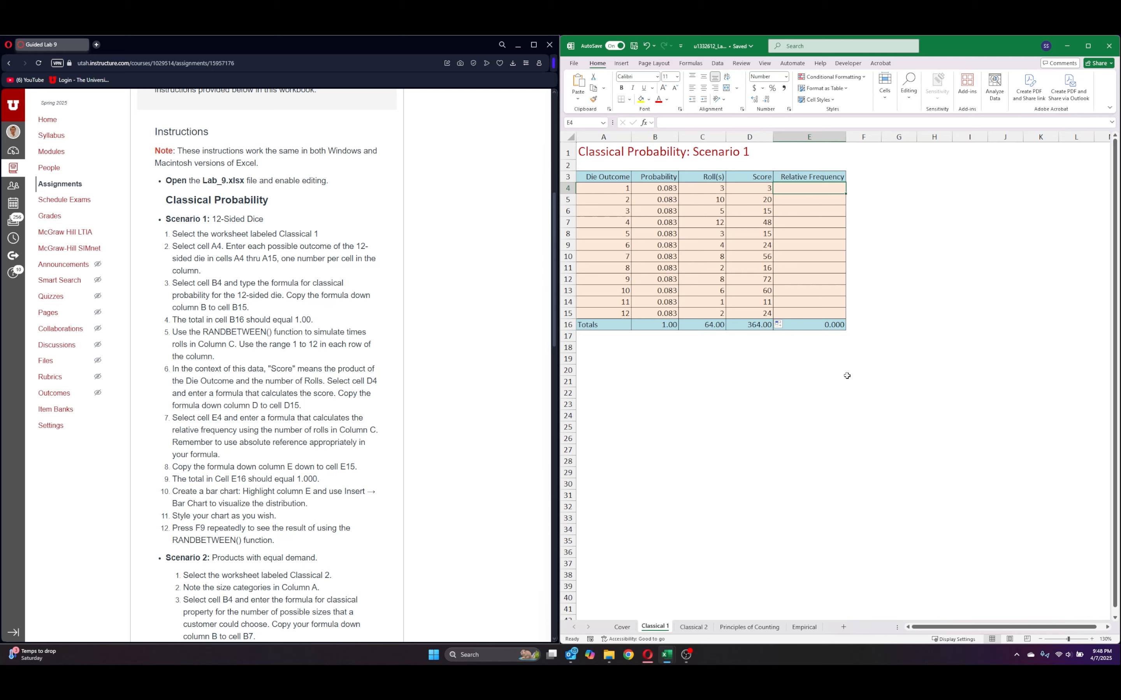
pyautogui.write('=')
pyautogui.click(704, 190)
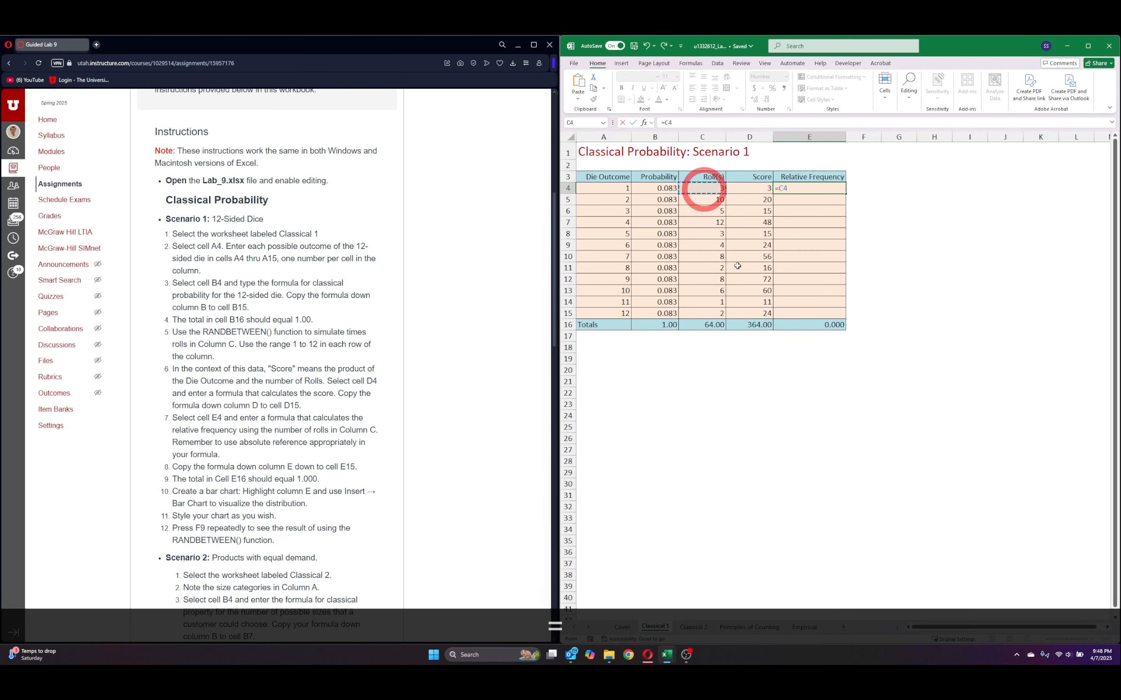
pyautogui.write('/')
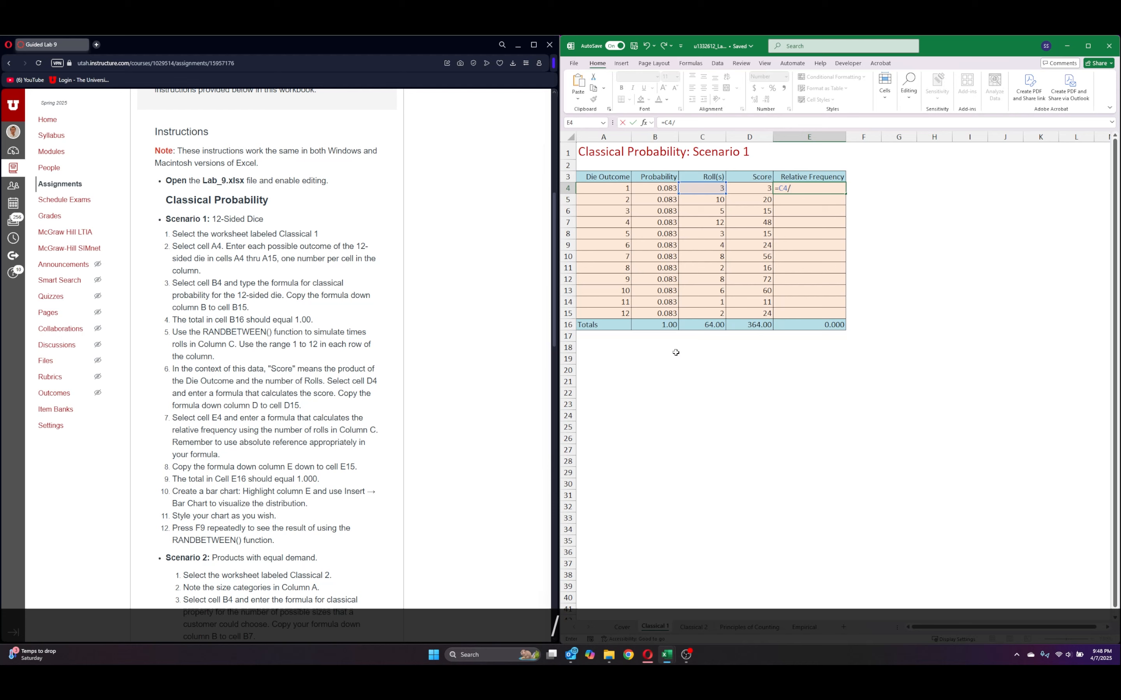
pyautogui.click(702, 324)
pyautogui.press('F4')
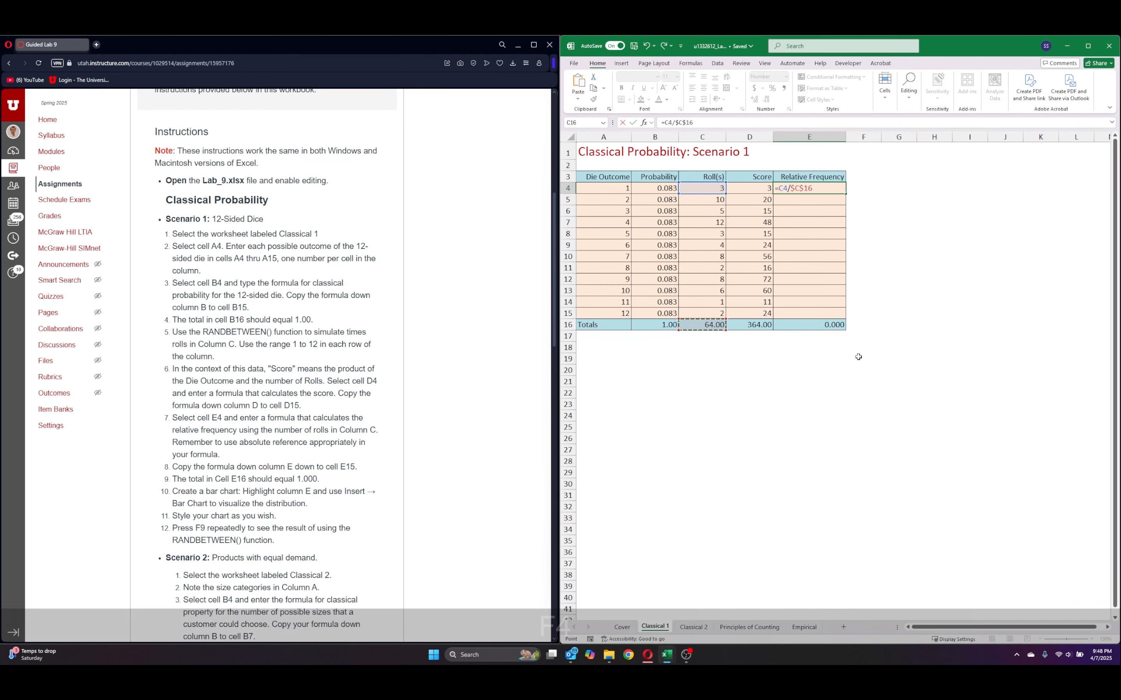
pyautogui.press('Return')
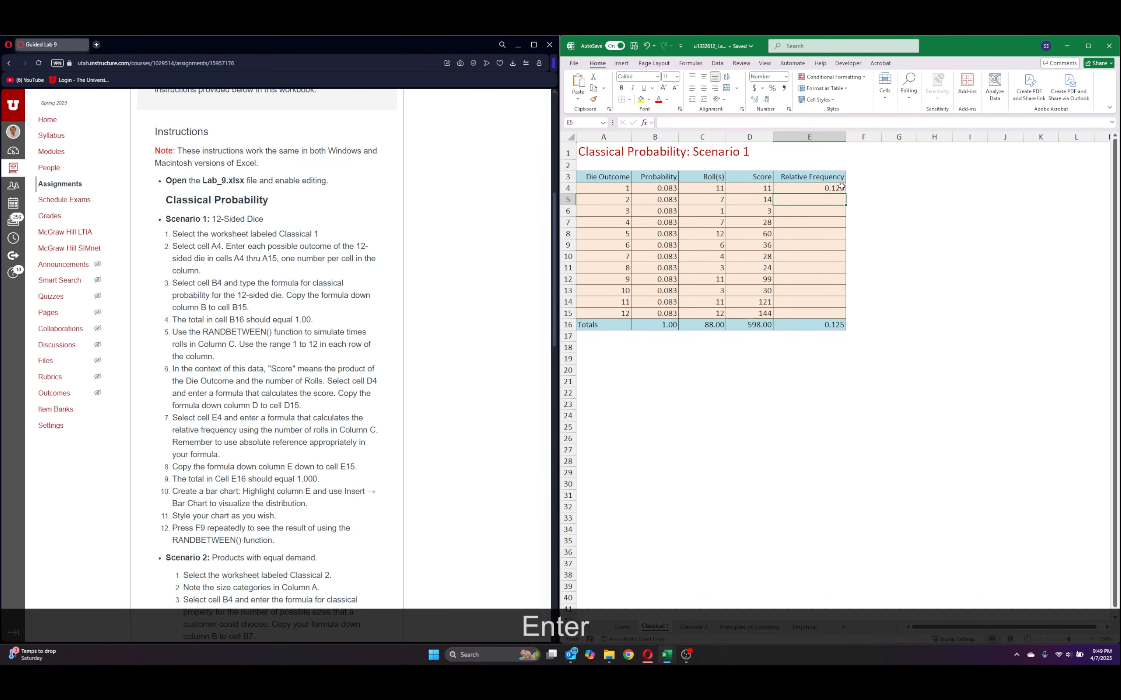
# Copy the E4 relative frequency formula down to E15 and check the total in E16.
pyautogui.click(828, 188)
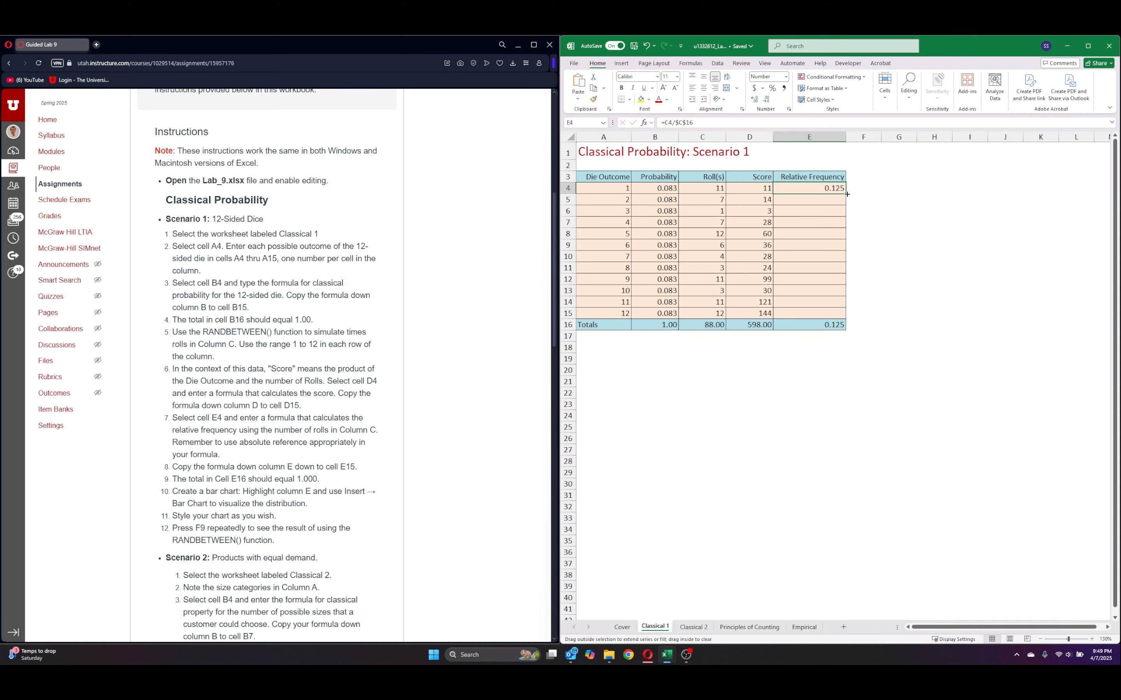
pyautogui.moveTo(846, 194); pyautogui.dragTo(846, 314)
pyautogui.click(840, 439)
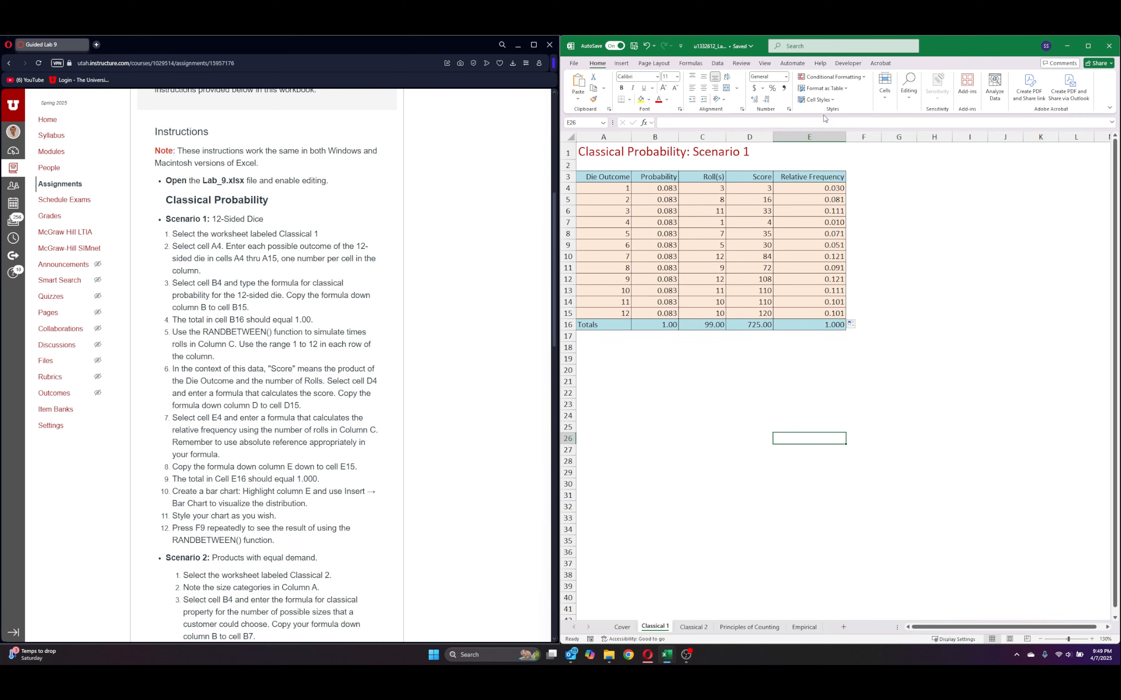
pyautogui.click(817, 328)
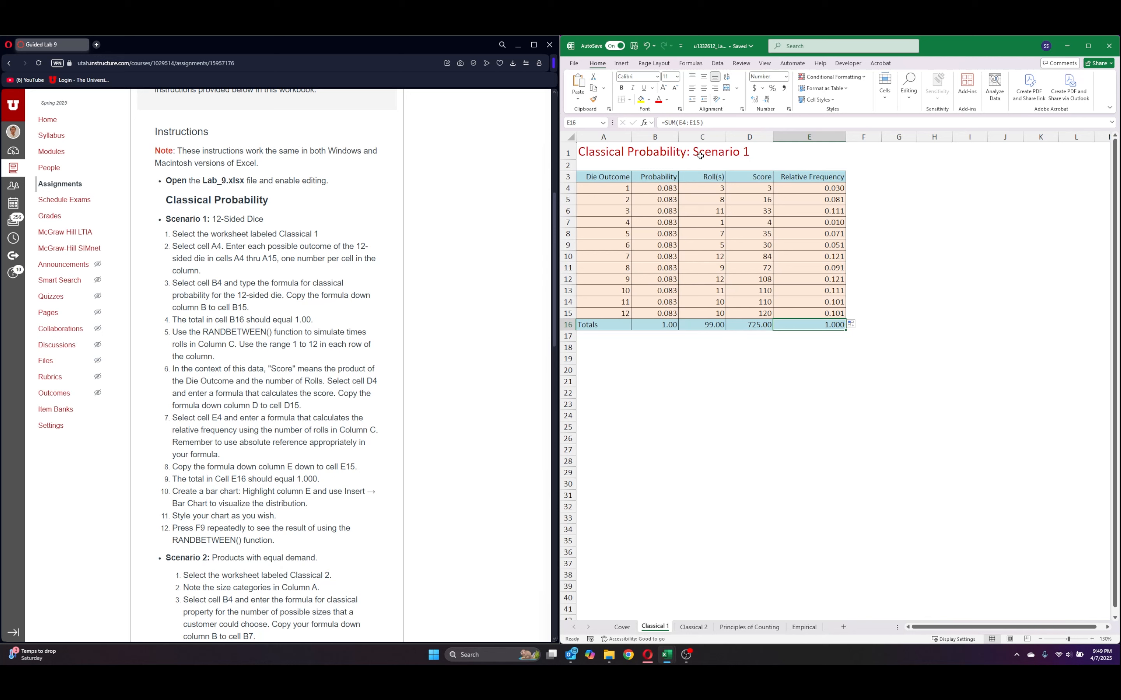
pyautogui.click(783, 370)
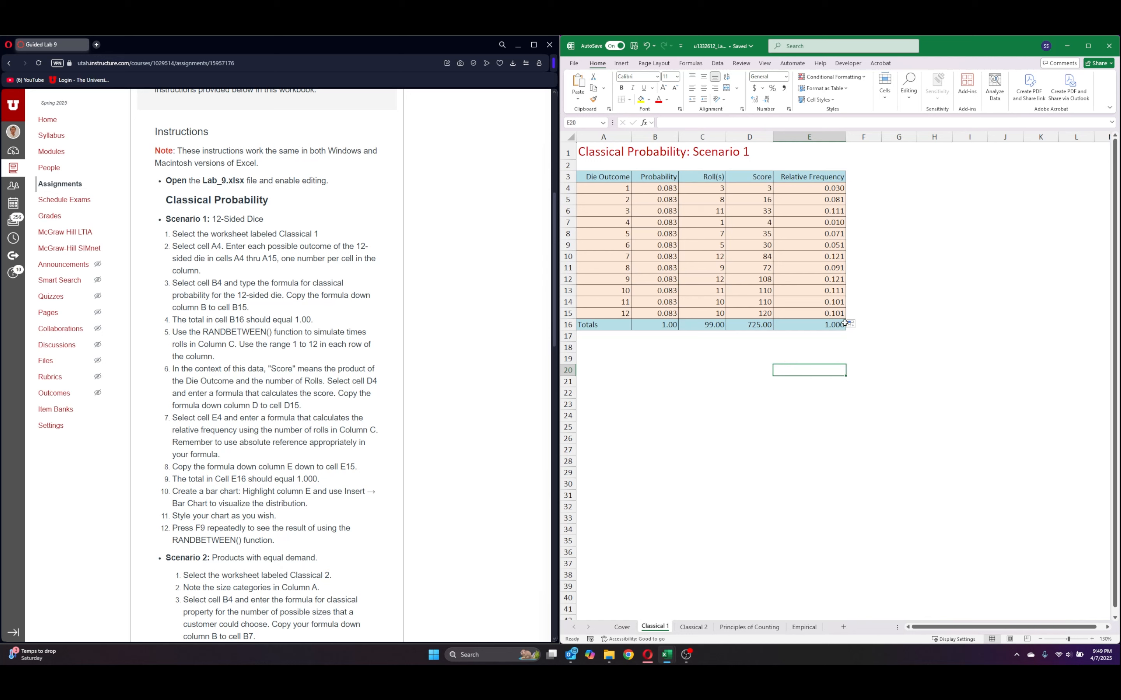
pyautogui.click(879, 359)
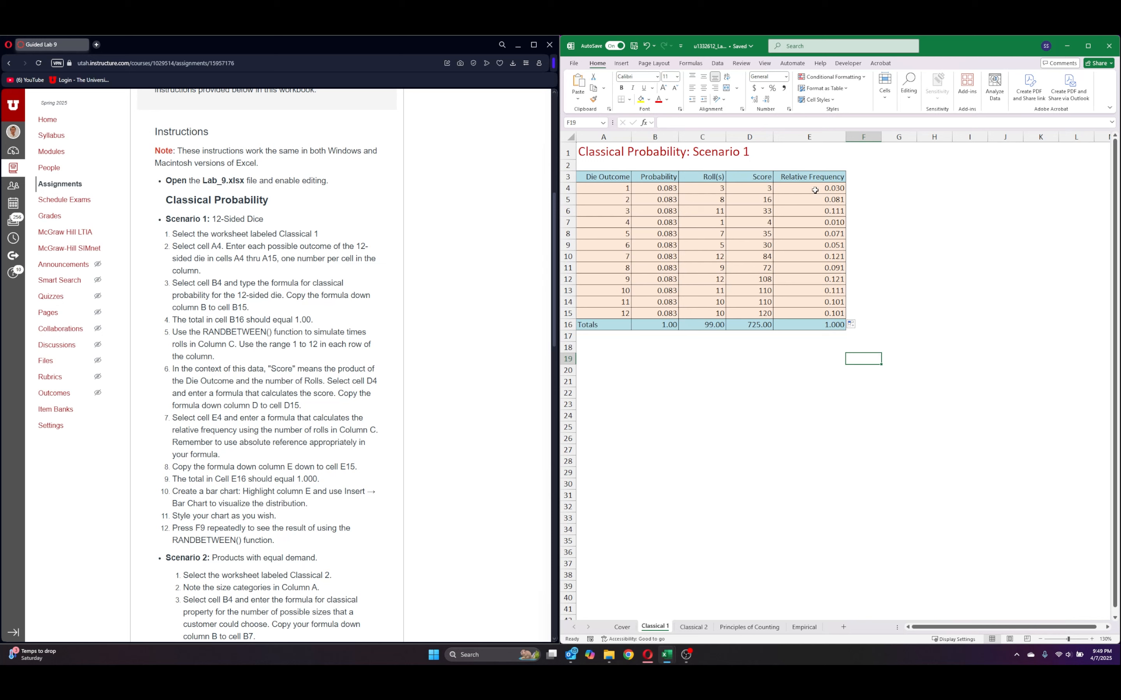
# Insert a 2-D clustered bar chart from the Relative Frequency data in E3:E15.
pyautogui.moveTo(803, 177); pyautogui.dragTo(806, 313)
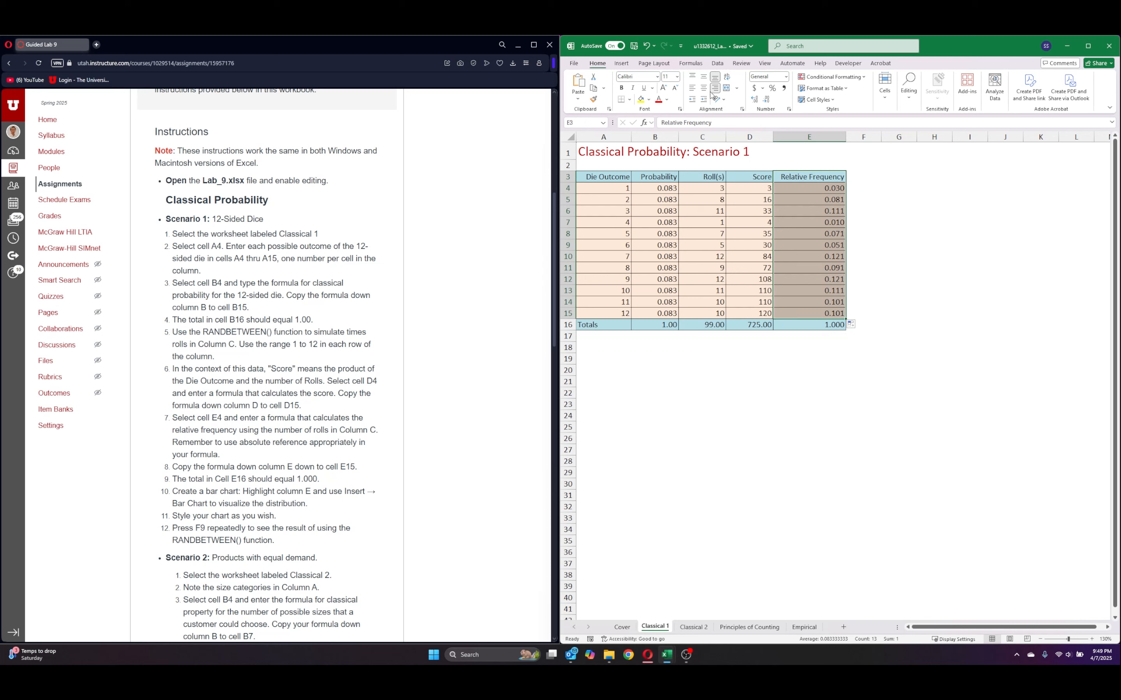
pyautogui.click(621, 64)
pyautogui.click(792, 77)
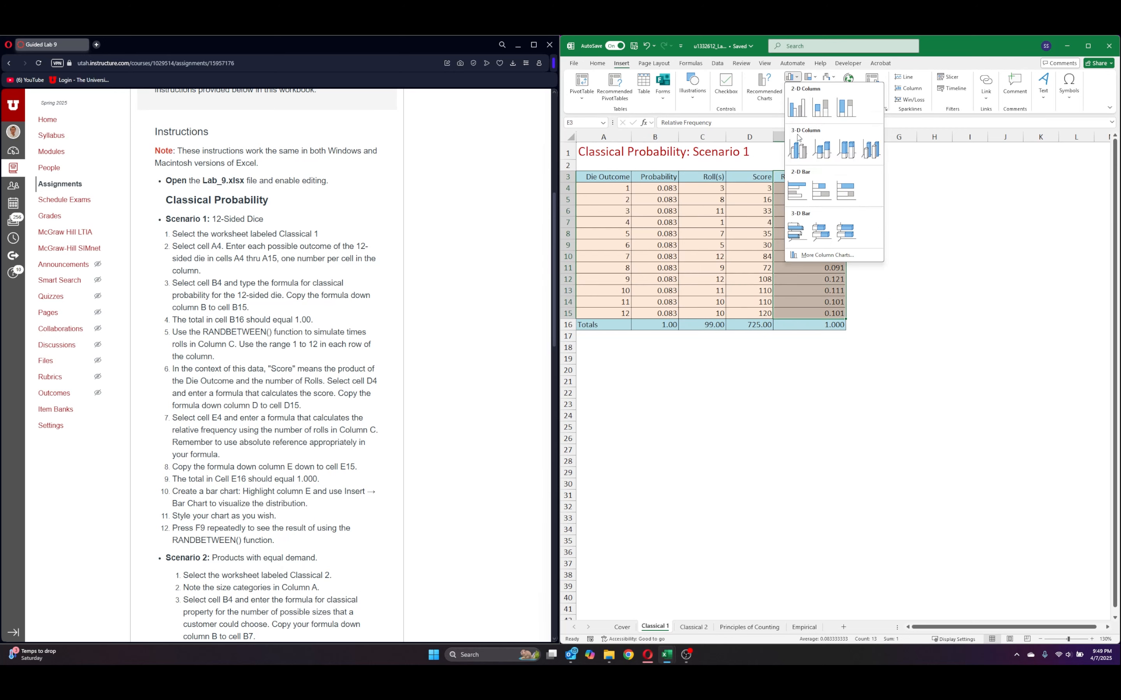
pyautogui.click(799, 194)
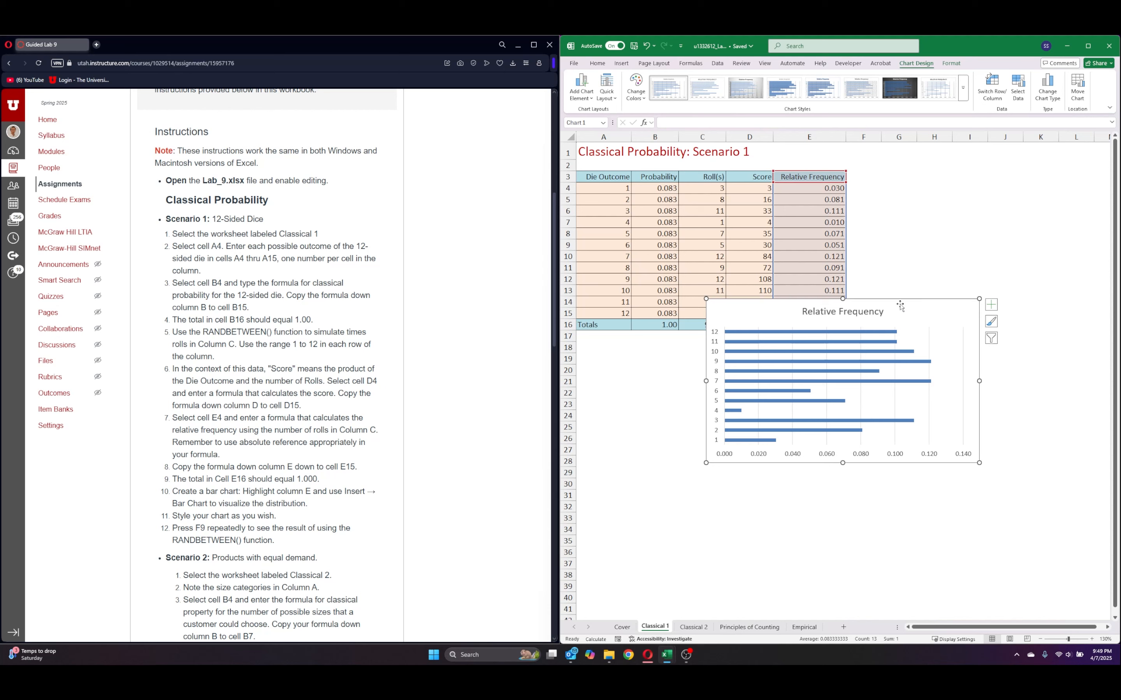
# Move the Relative Frequency chart below the table, starting at row 18, and apply the dark-background chart style.
pyautogui.moveTo(899, 306); pyautogui.dragTo(764, 363)
pyautogui.click(760, 353)
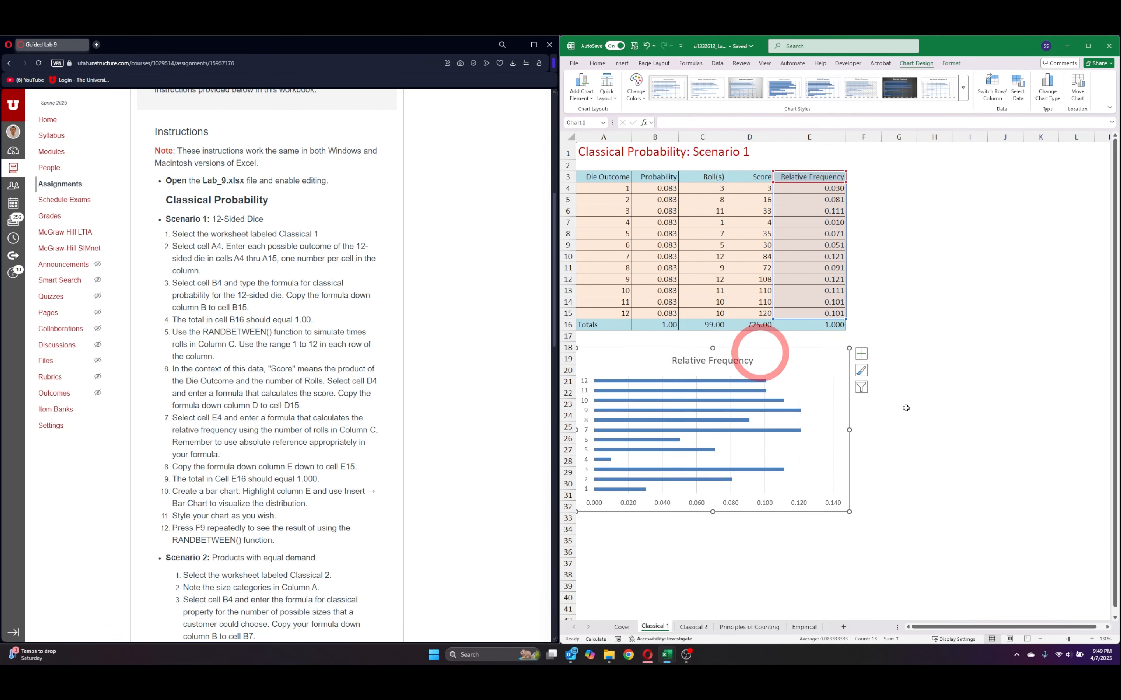
pyautogui.click(898, 96)
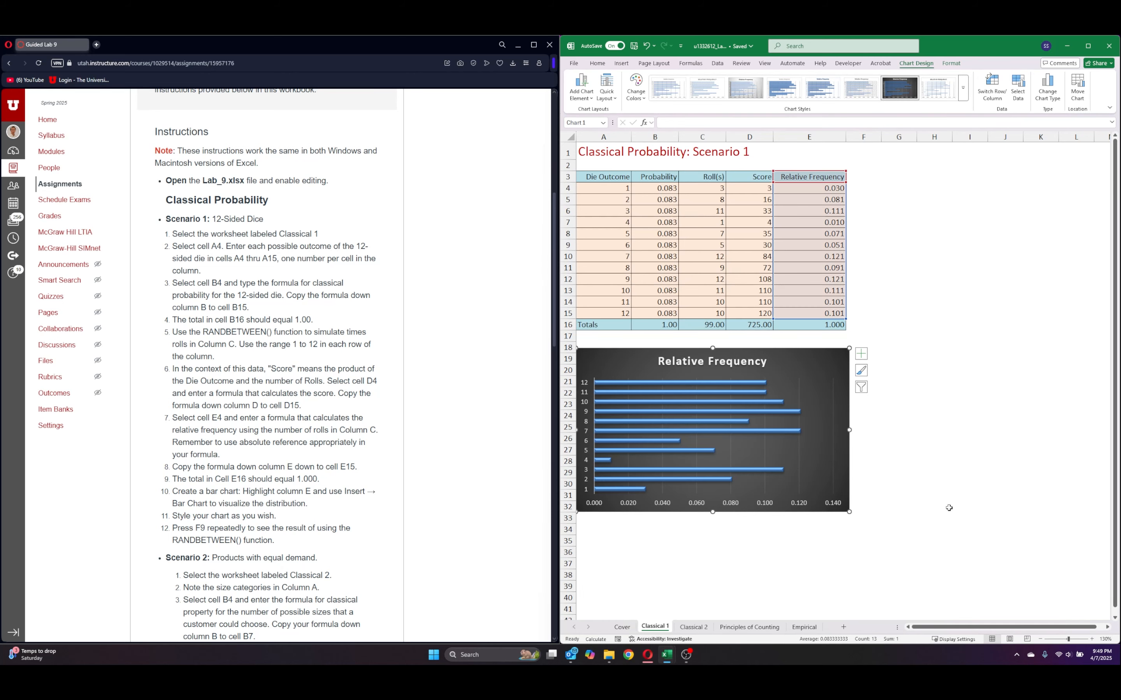
pyautogui.click(964, 423)
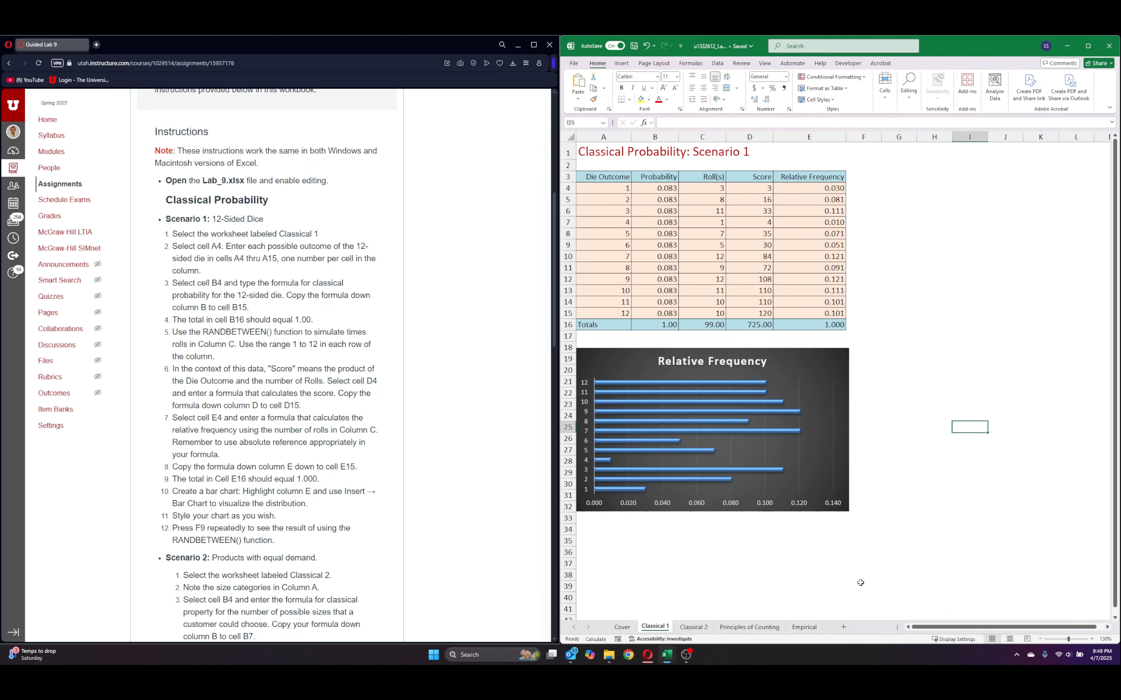
# Recalculate the worksheet four times to generate new rolls and update the bar chart.
pyautogui.press('F9')
pyautogui.press('F9')
pyautogui.press('F9')
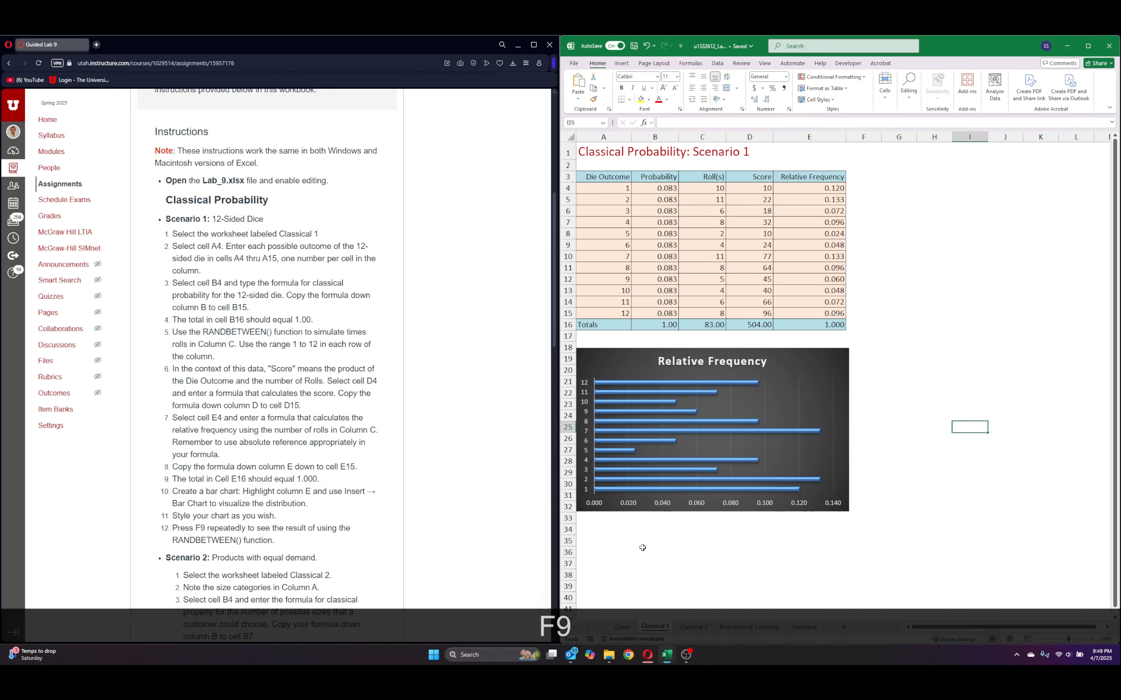
pyautogui.press('F9')
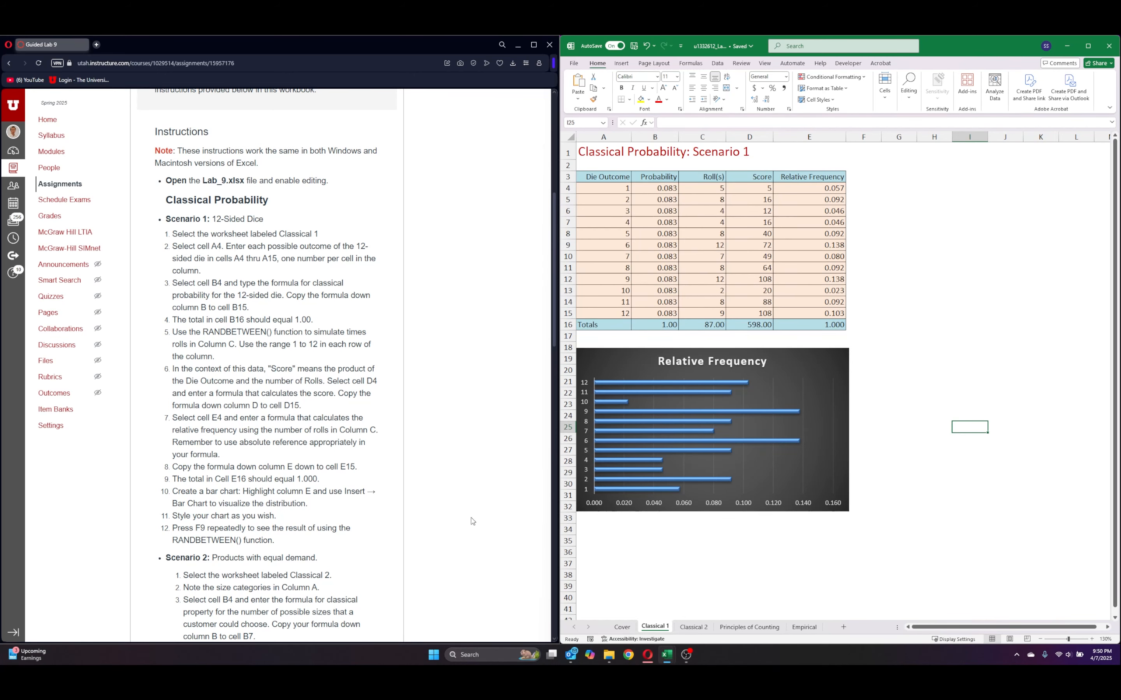
# On the Classical 2 worksheet, enter a probability formula in B4 that divides 1 by the COUNTA of sizes A4:A7.
pyautogui.scroll(-5, 375, 470)
pyautogui.scroll(-1, 375, 470)
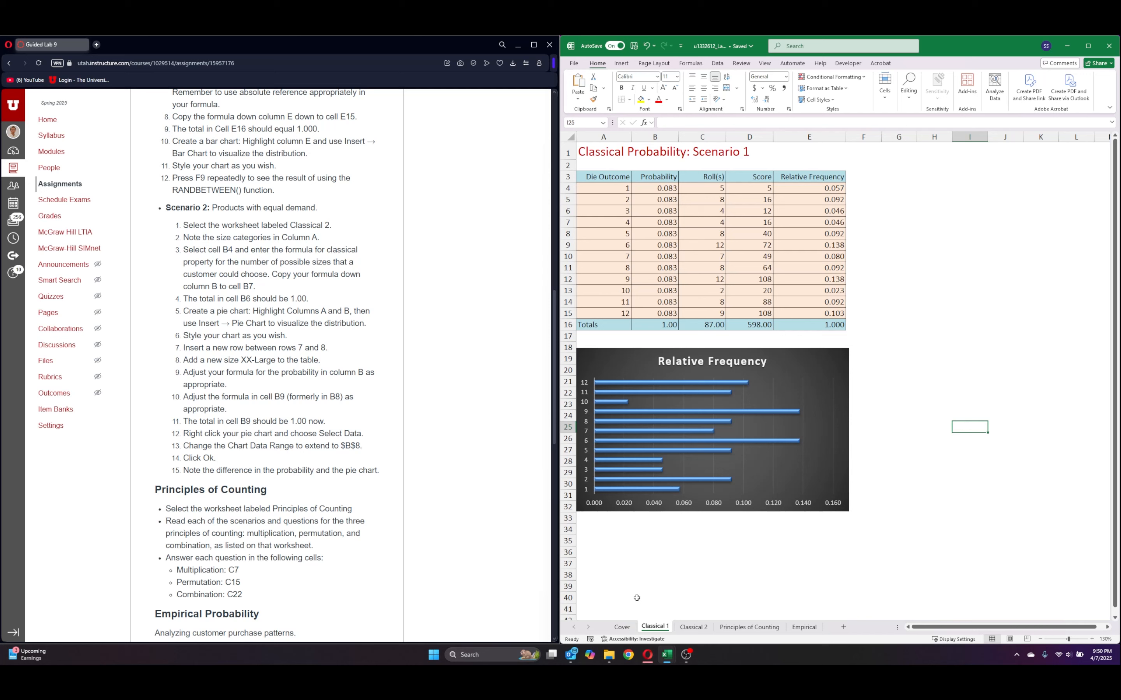
pyautogui.click(693, 627)
pyautogui.click(690, 246)
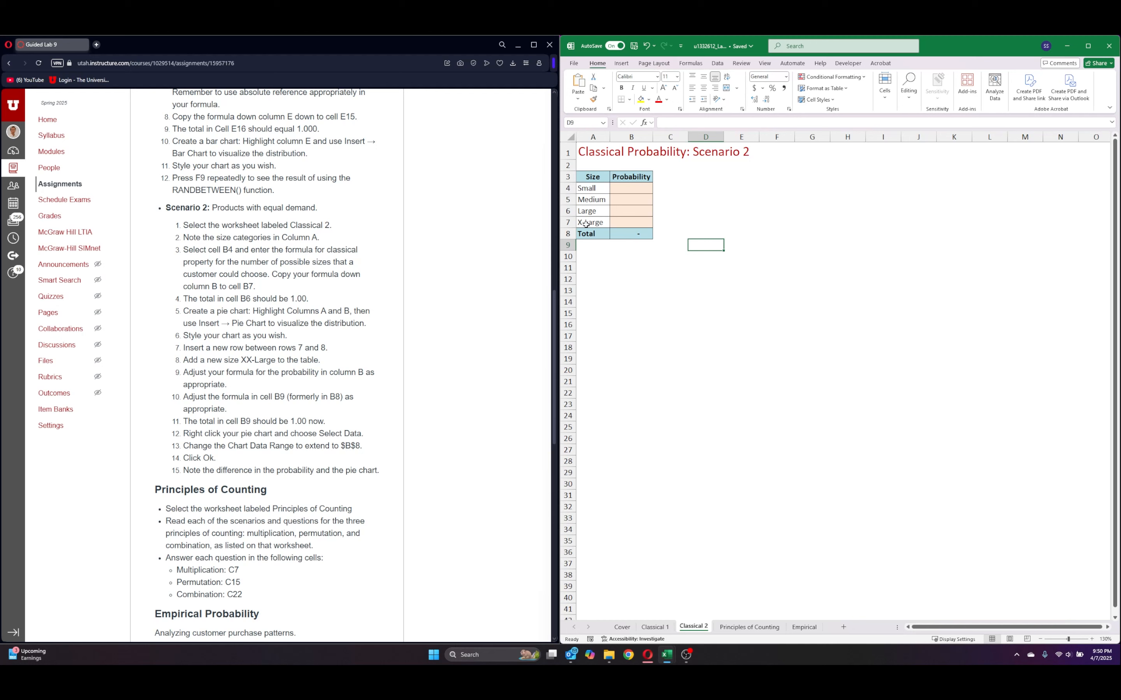
pyautogui.click(620, 184)
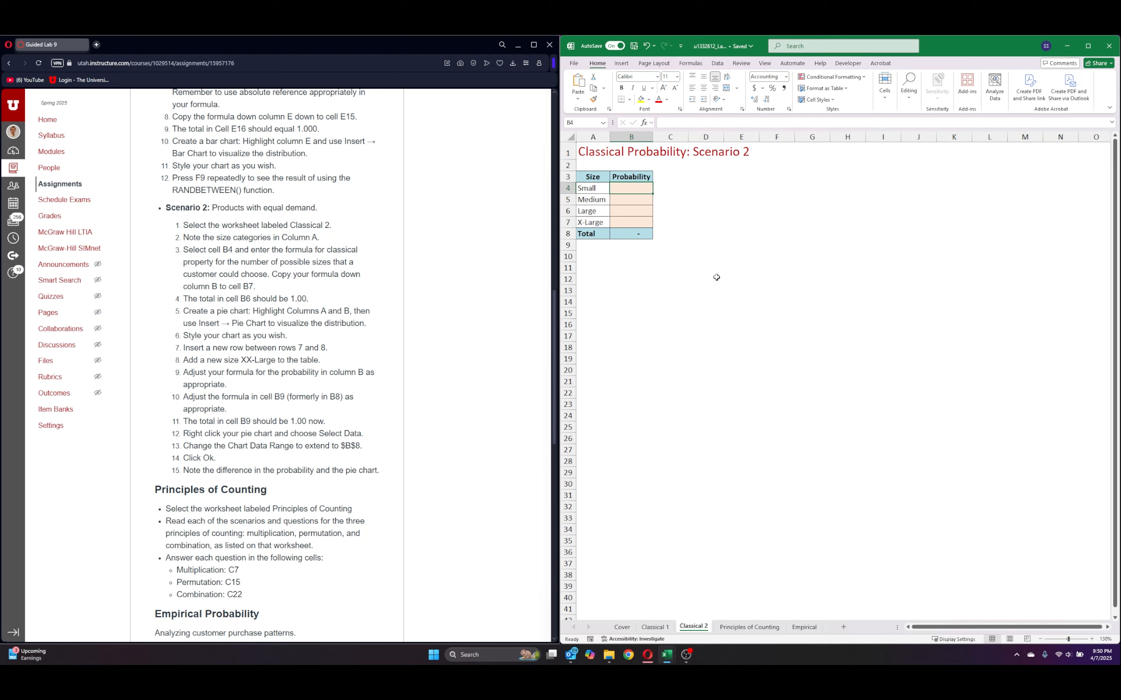
pyautogui.write('=1/')
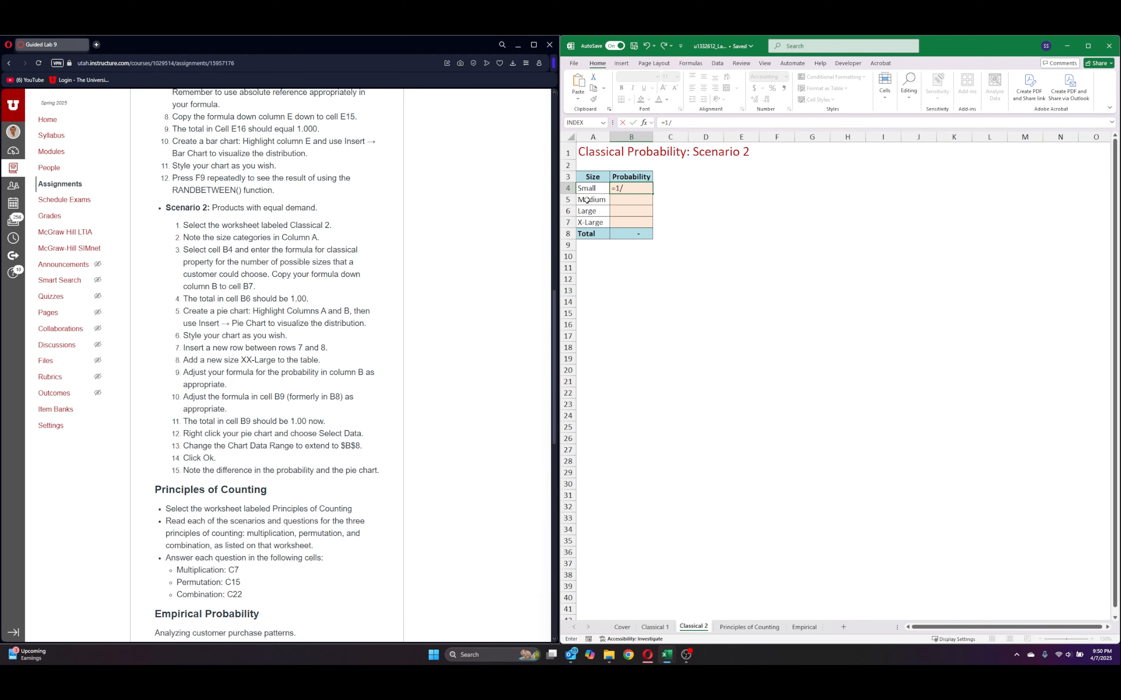
pyautogui.write('4')
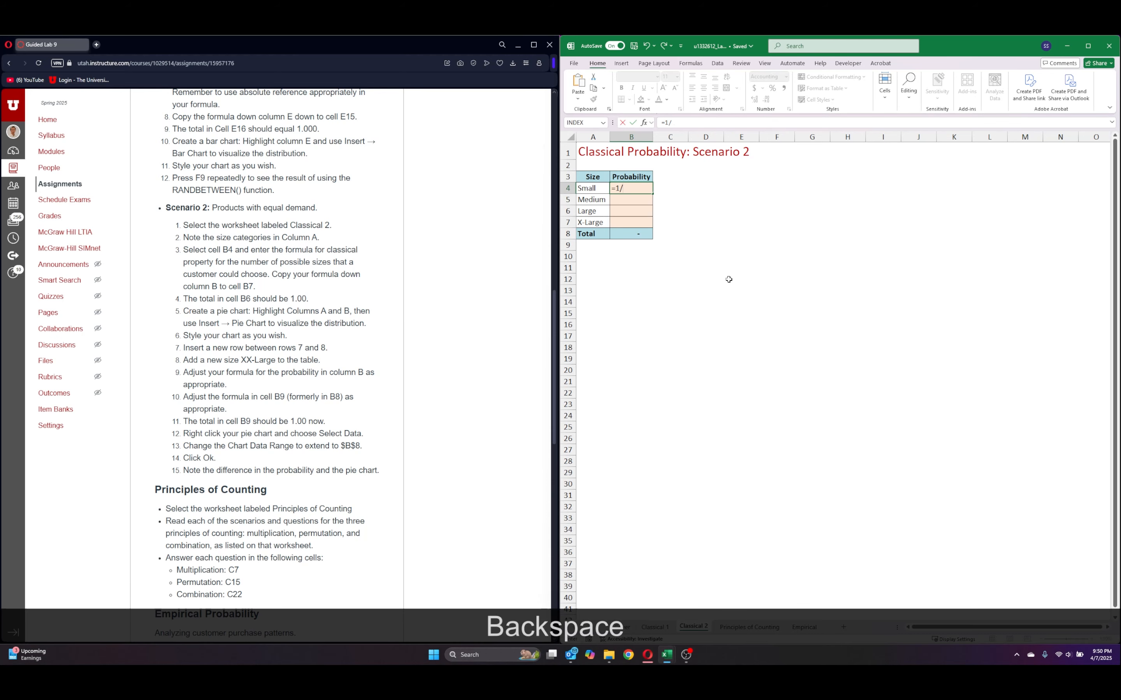
pyautogui.write('counta')
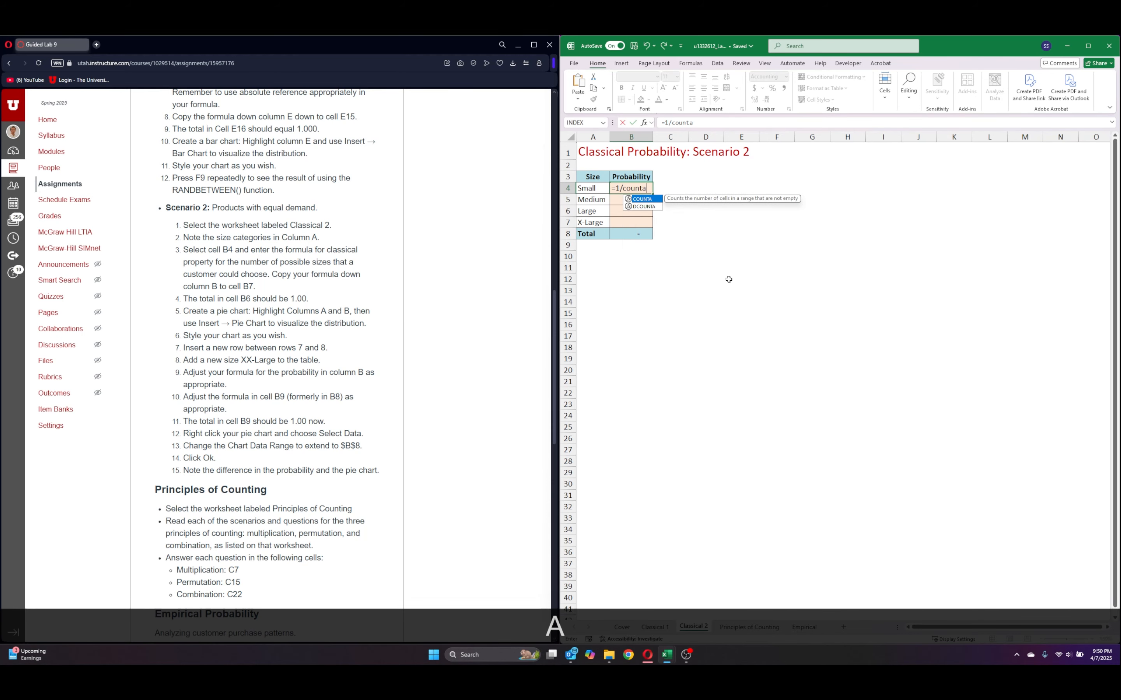
pyautogui.write('(')
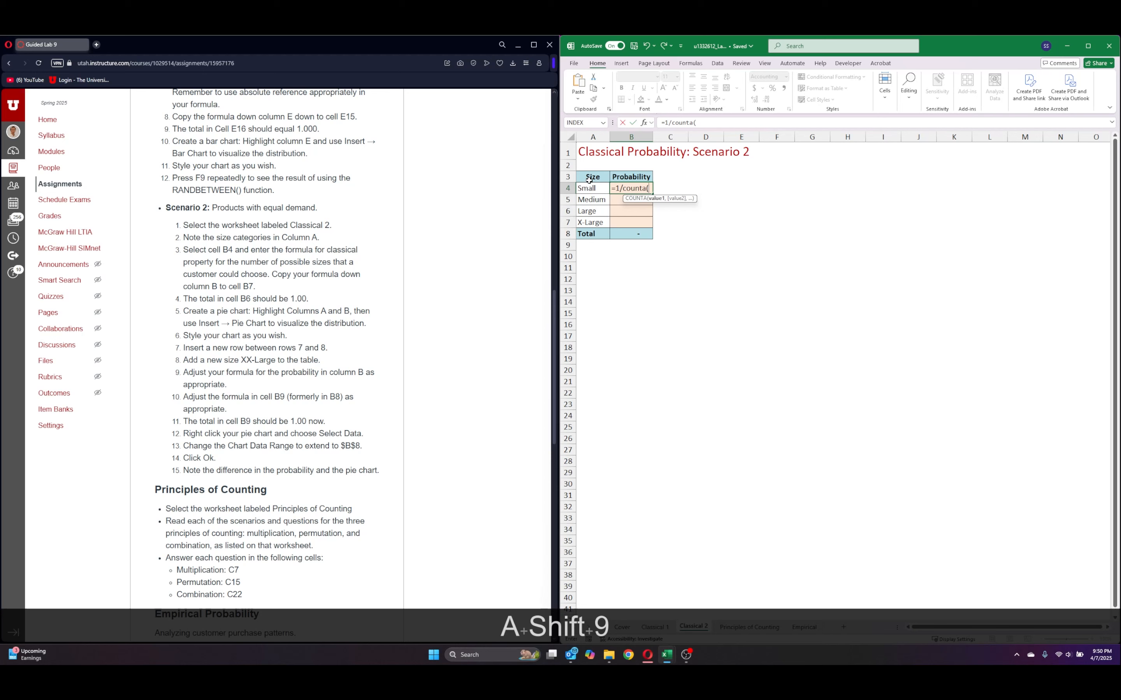
pyautogui.moveTo(594, 188); pyautogui.dragTo(593, 224)
pyautogui.write(')')
pyautogui.press('Return')
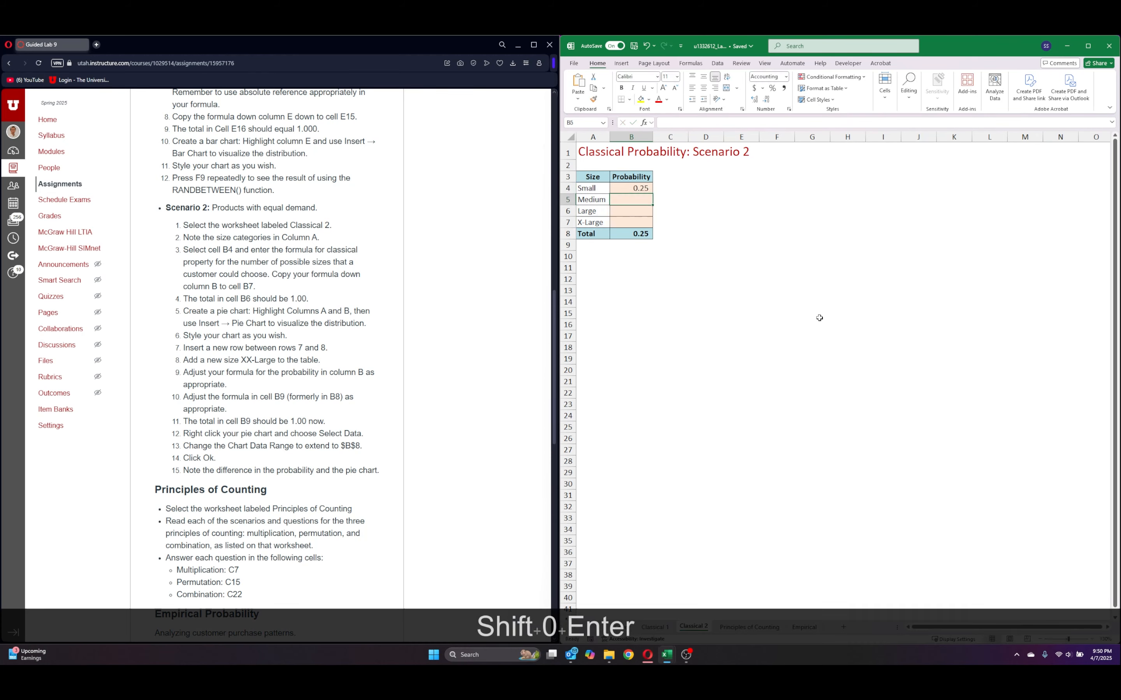
# Make the A4:A7 reference in B4's probability formula absolute and copy the formula down to B7.
pyautogui.click(630, 188)
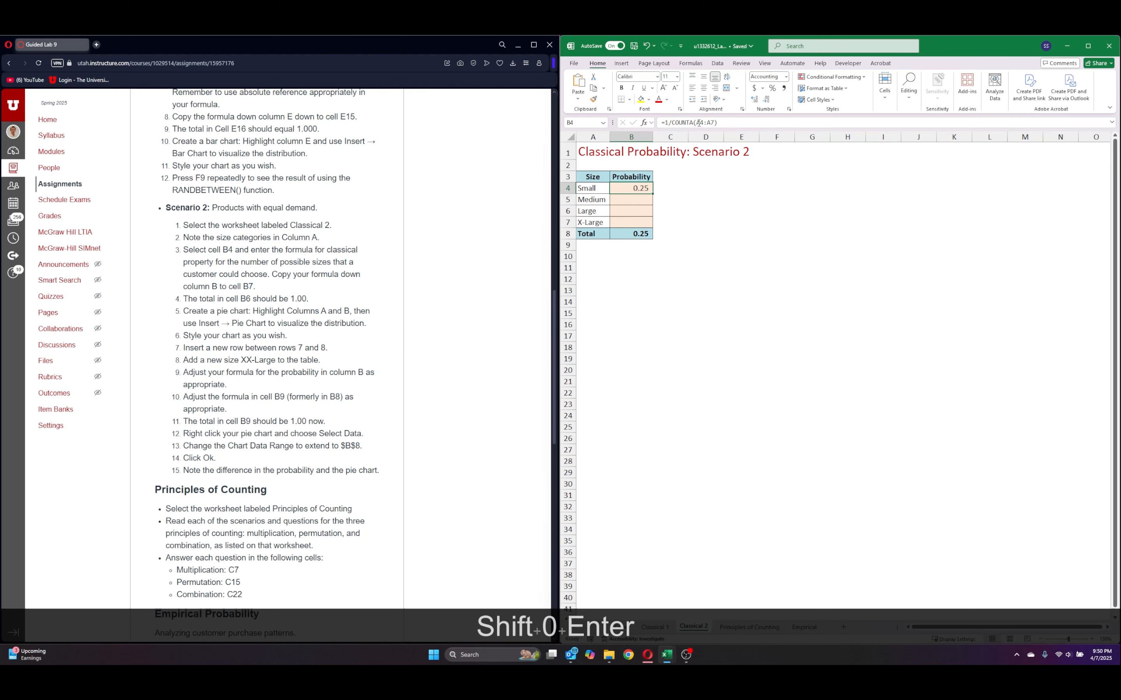
pyautogui.moveTo(697, 122); pyautogui.dragTo(715, 122)
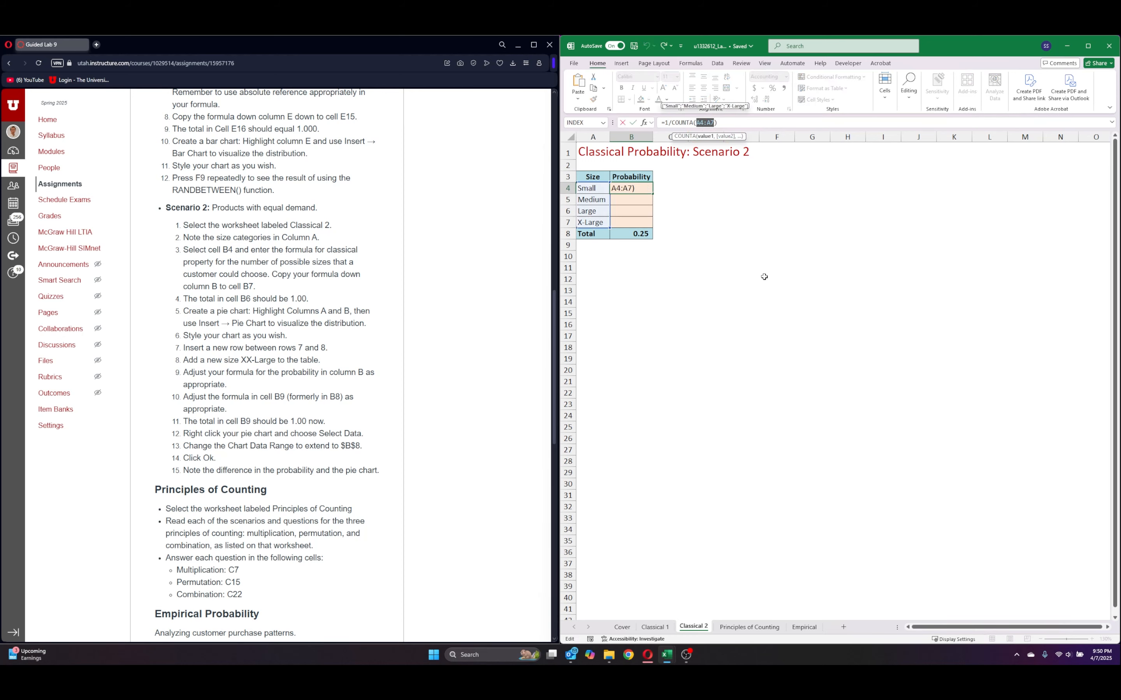
pyautogui.press('F4')
pyautogui.press('Return')
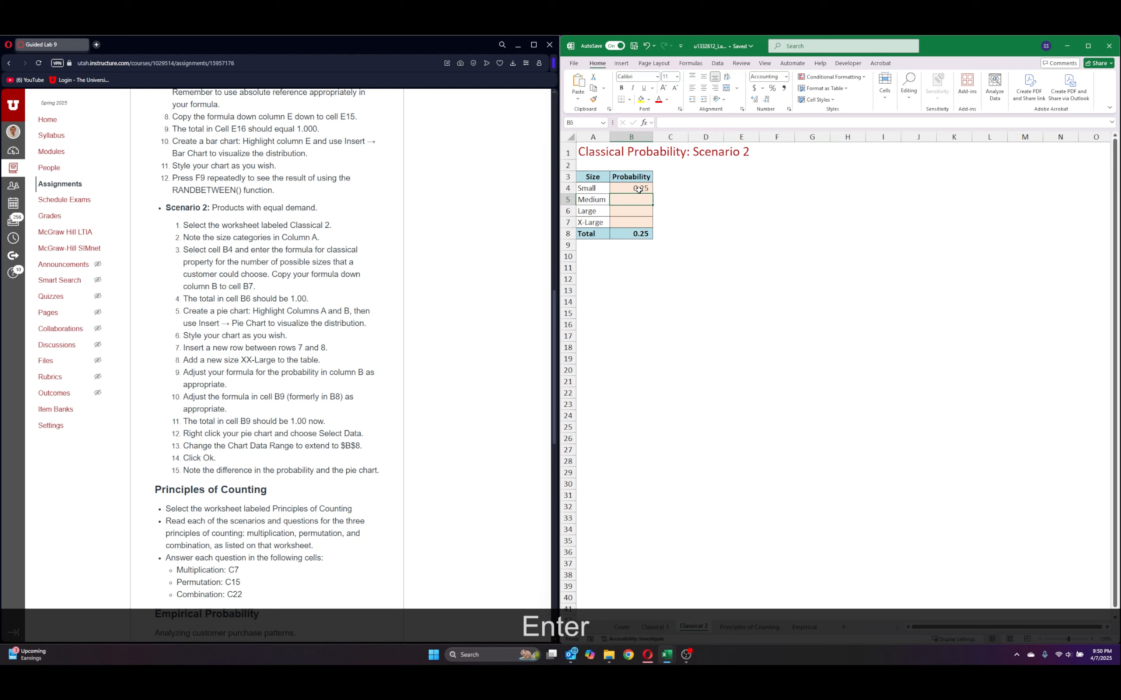
pyautogui.click(639, 190)
pyautogui.moveTo(653, 194); pyautogui.dragTo(653, 228)
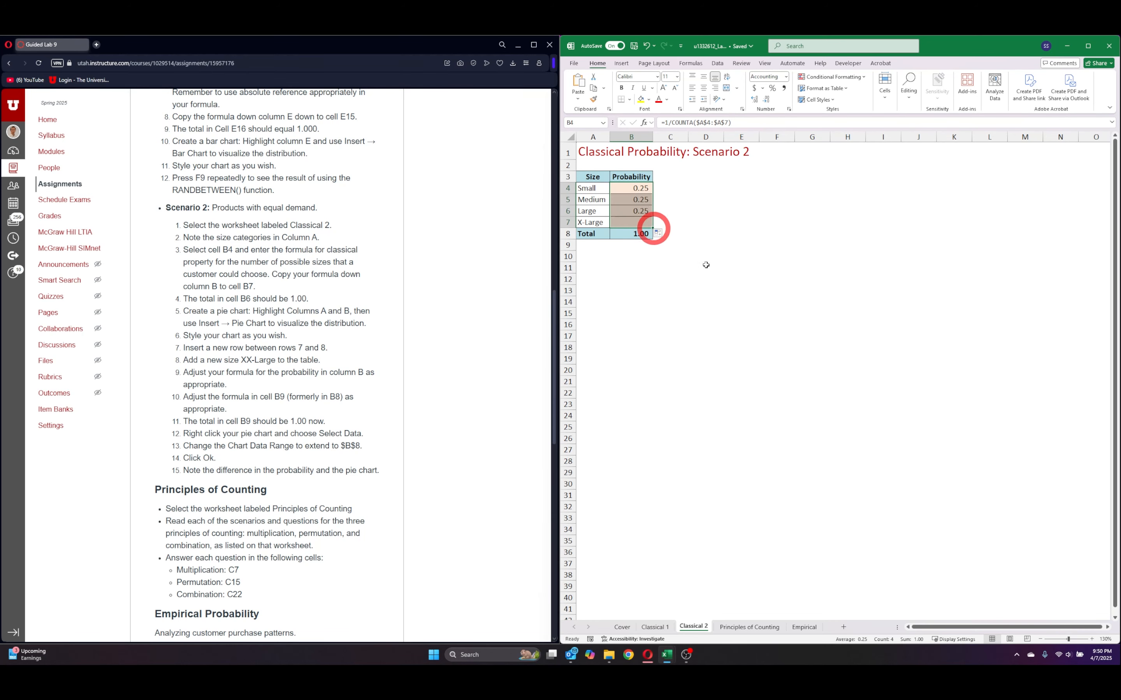
pyautogui.click(626, 233)
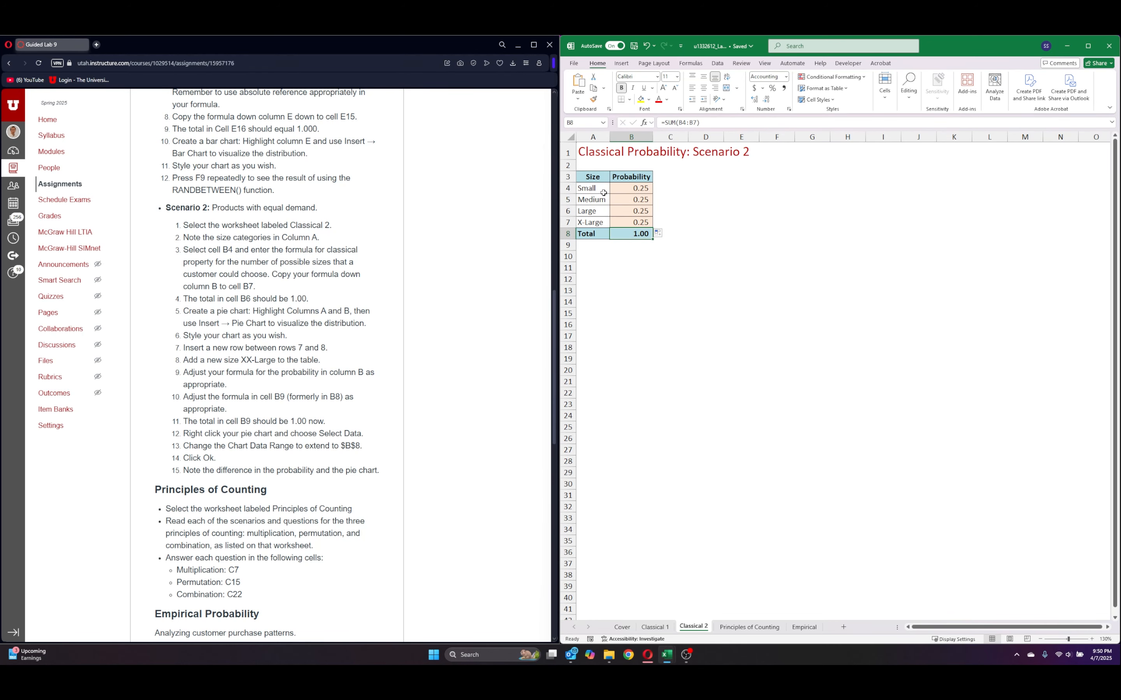
pyautogui.click(776, 256)
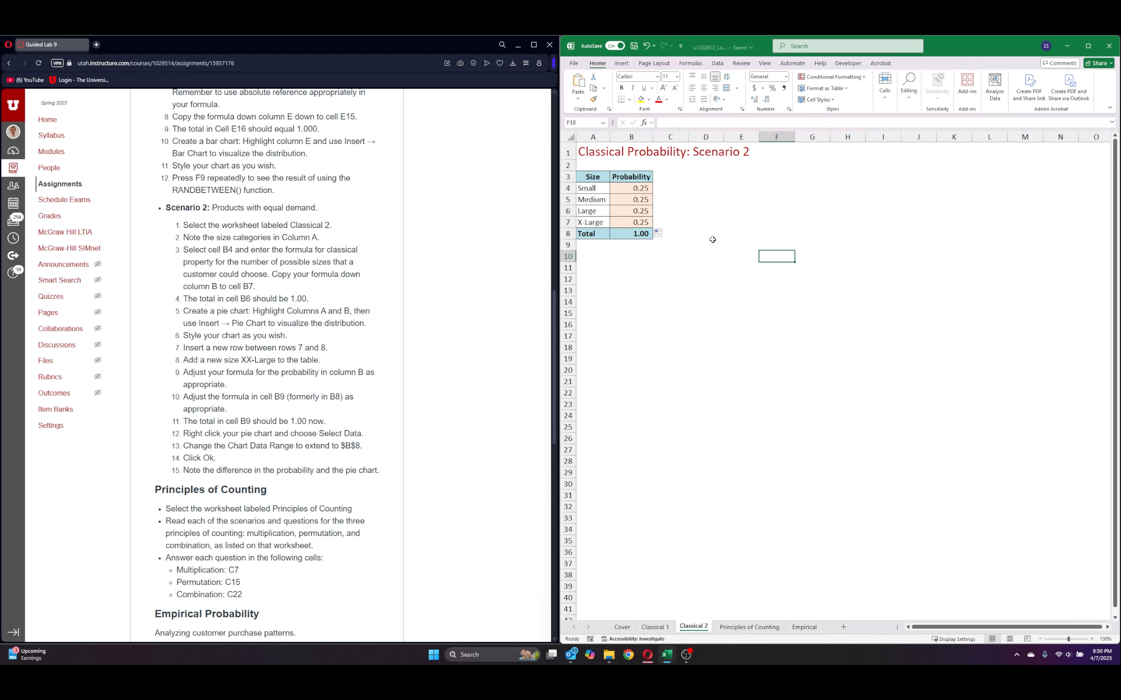
pyautogui.click(755, 226)
pyautogui.click(709, 325)
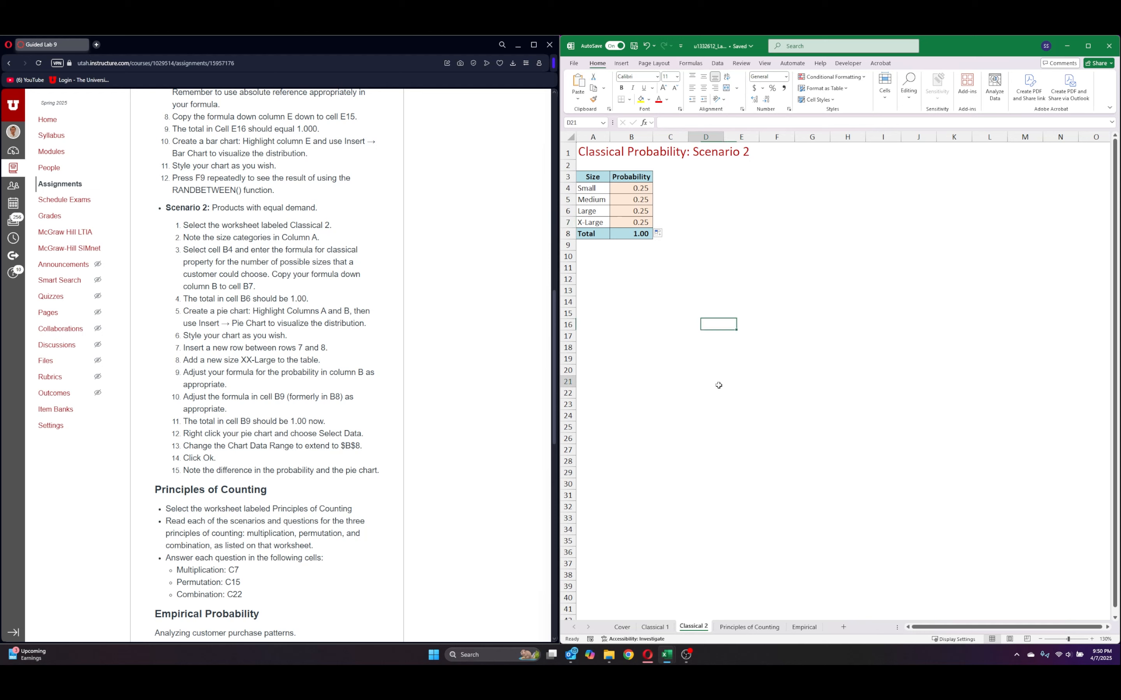
pyautogui.click(715, 382)
# Insert a 2-D pie chart from the size and probability data in A3:B7 and place it below the table, starting at row 12.
pyautogui.moveTo(584, 177); pyautogui.dragTo(642, 222)
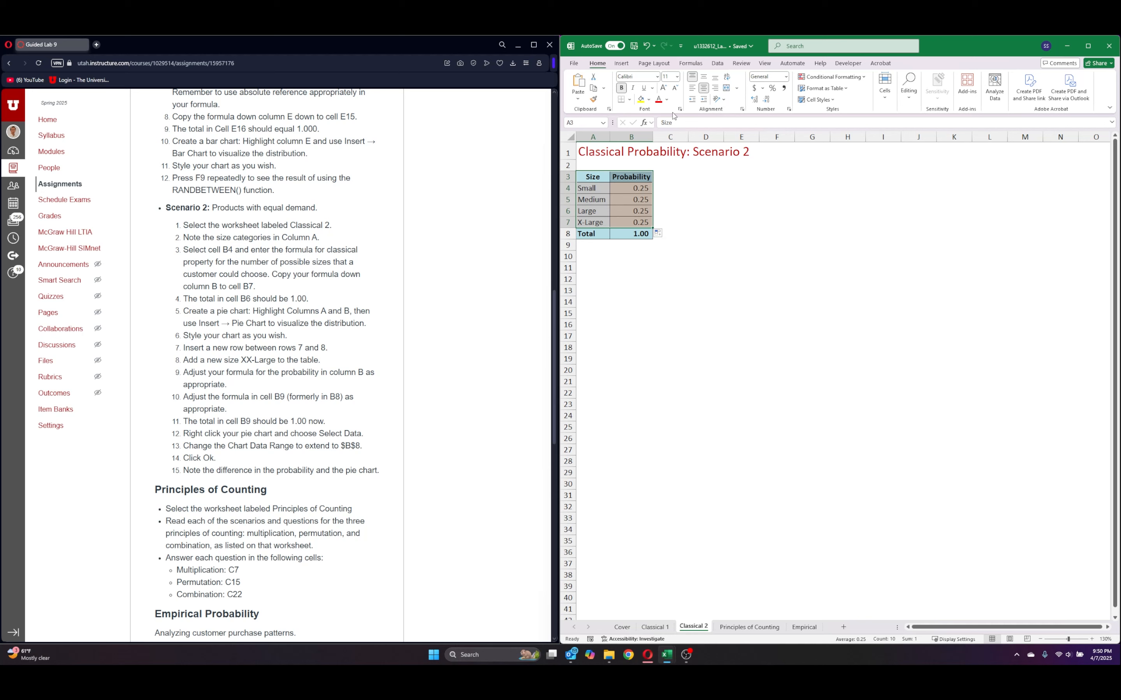
pyautogui.click(621, 63)
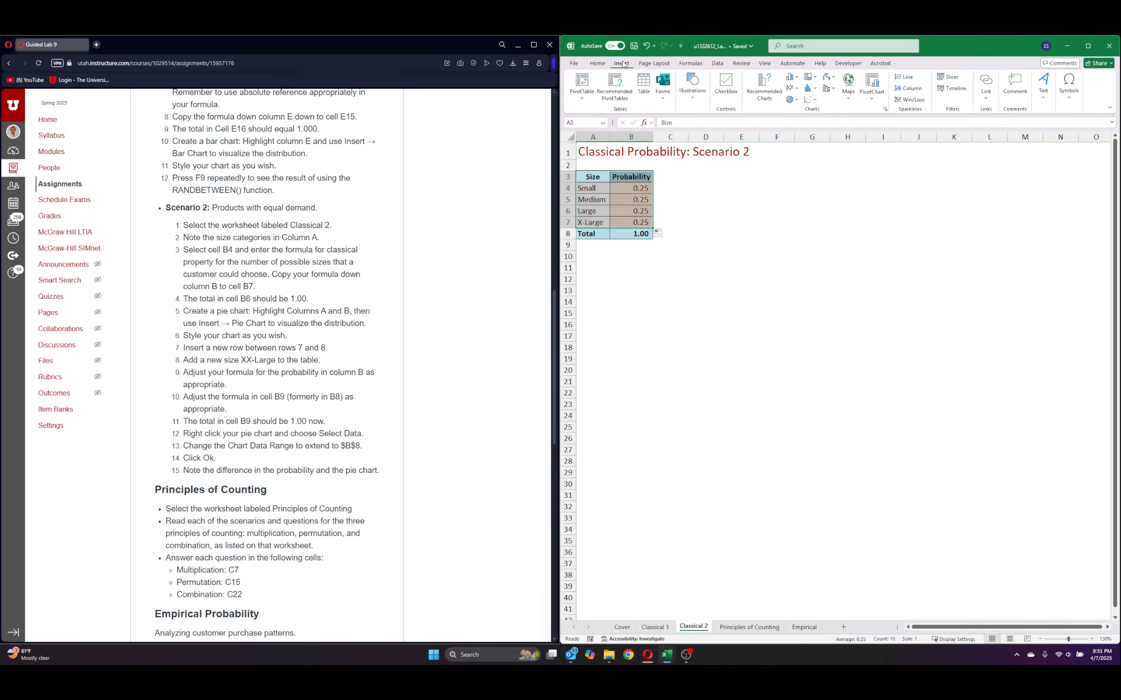
pyautogui.click(792, 99)
pyautogui.click(799, 128)
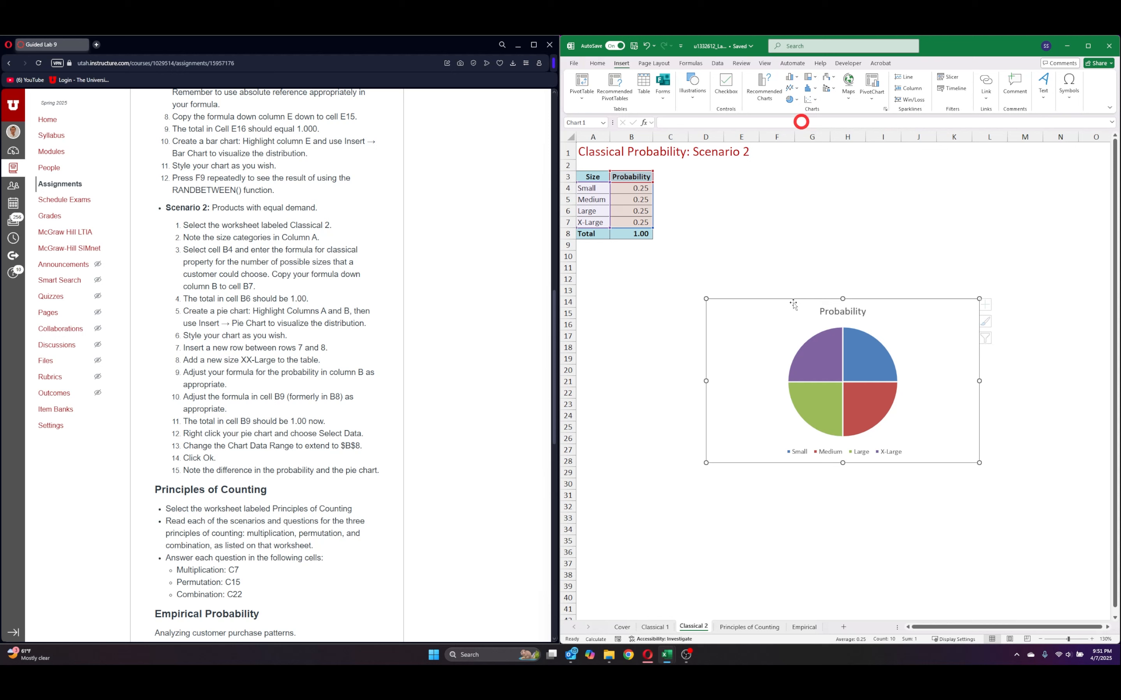
pyautogui.moveTo(614, 292); pyautogui.dragTo(612, 285)
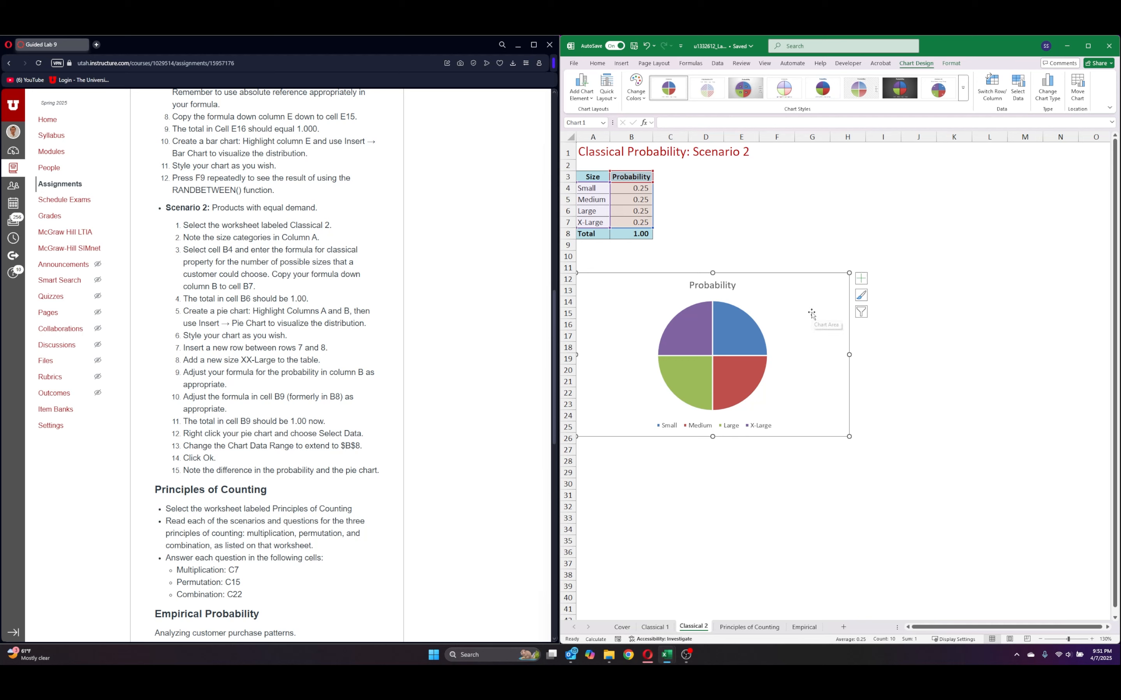
# Apply the dark-background chart style to the Probability pie chart and deselect the chart.
pyautogui.click(897, 89)
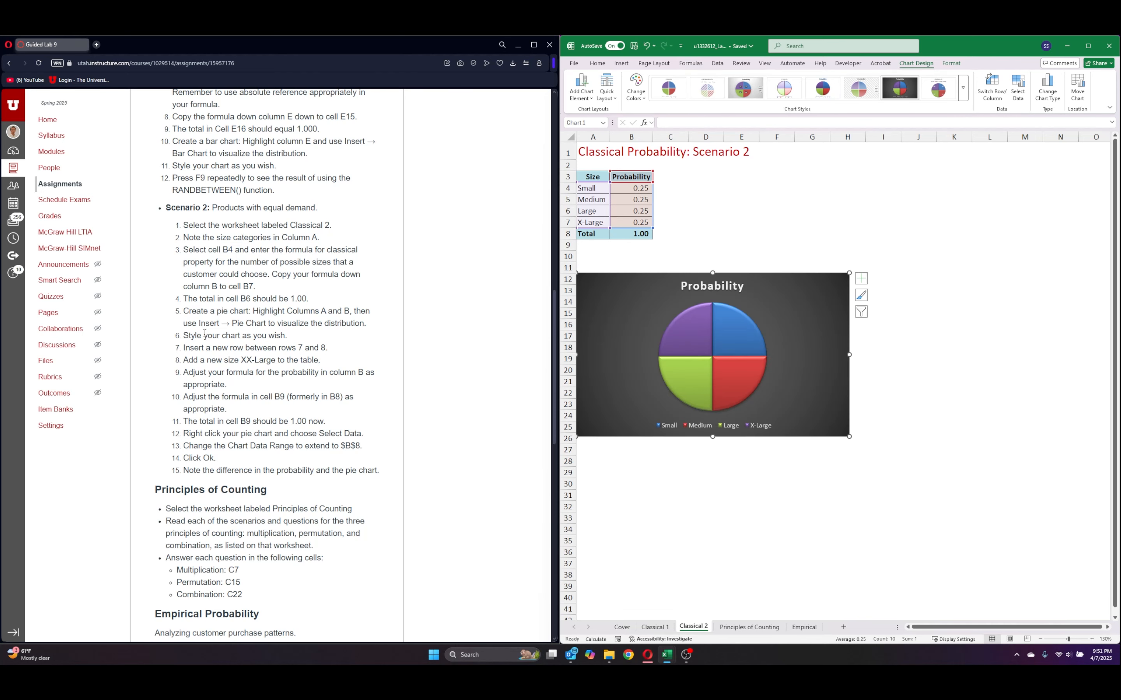
pyautogui.click(411, 317)
pyautogui.press('Escape')
pyautogui.click(736, 222)
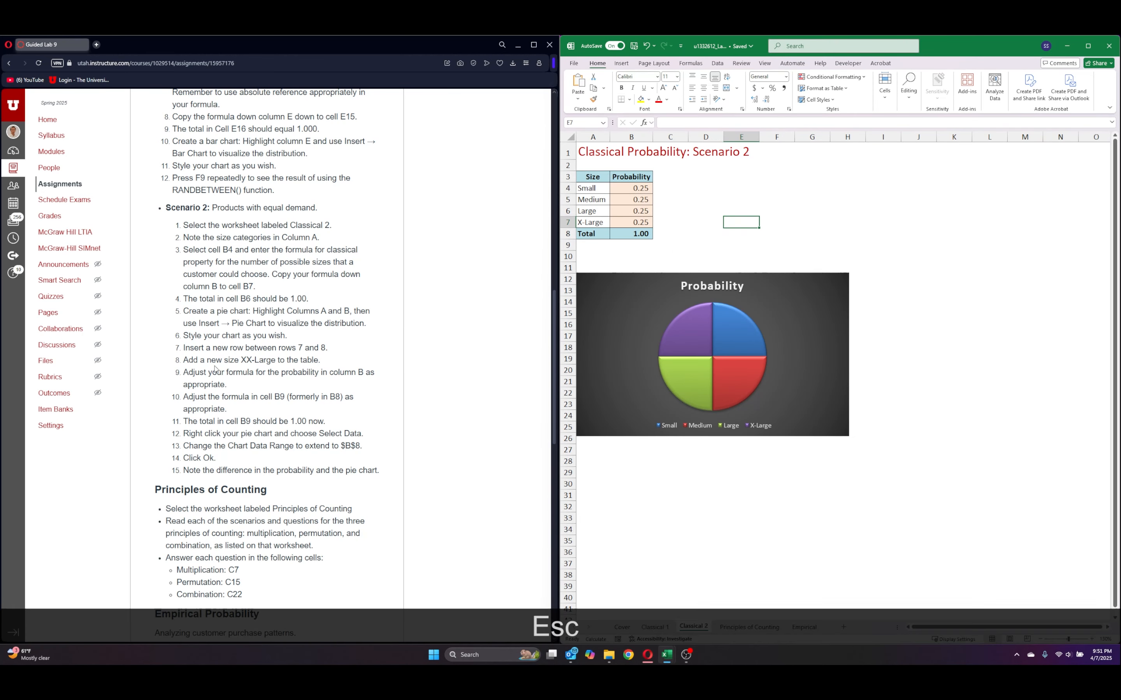
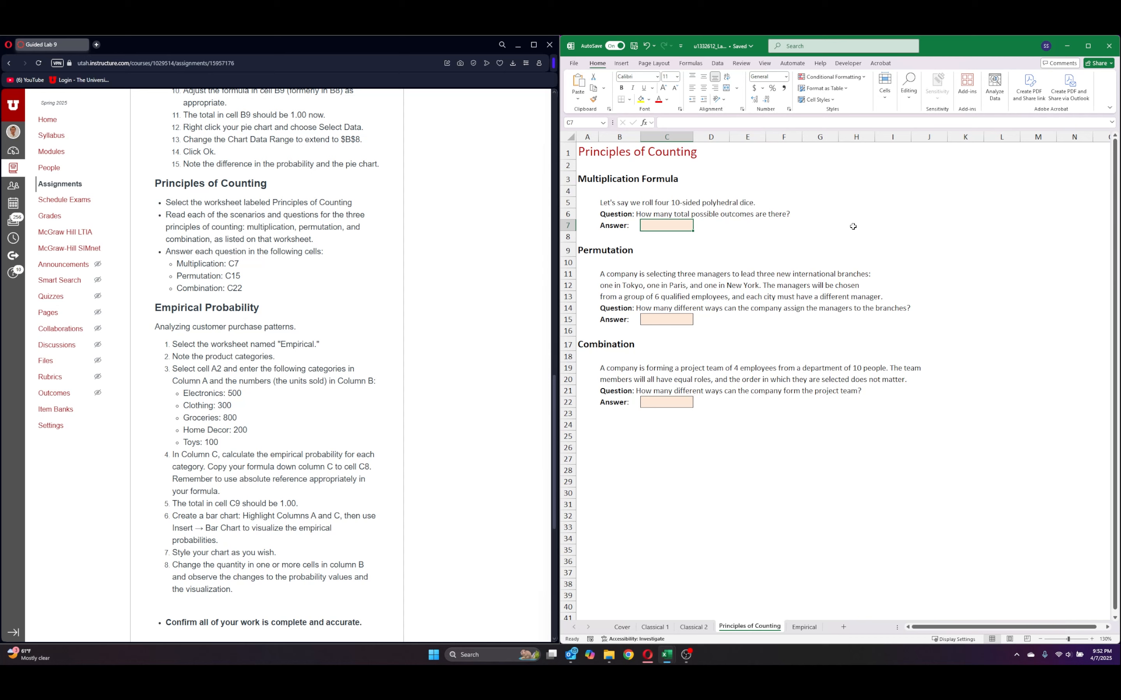
pyautogui.write('10')
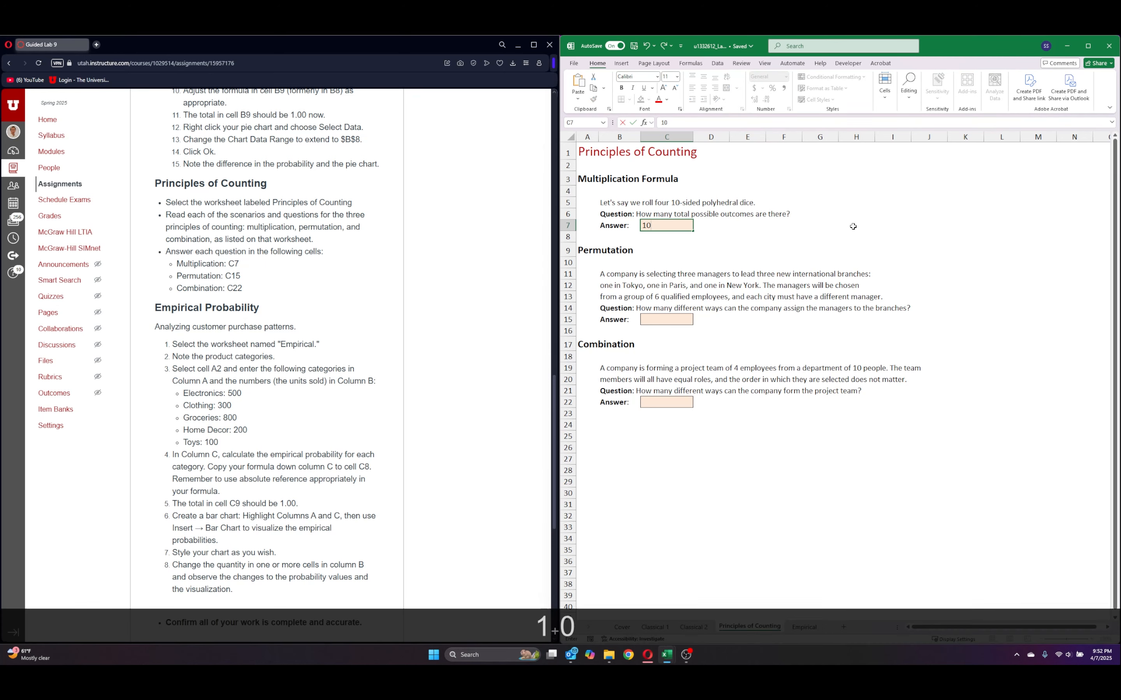
pyautogui.press('BackSpace')
pyautogui.press('BackSpace')
pyautogui.press('BackSpace')
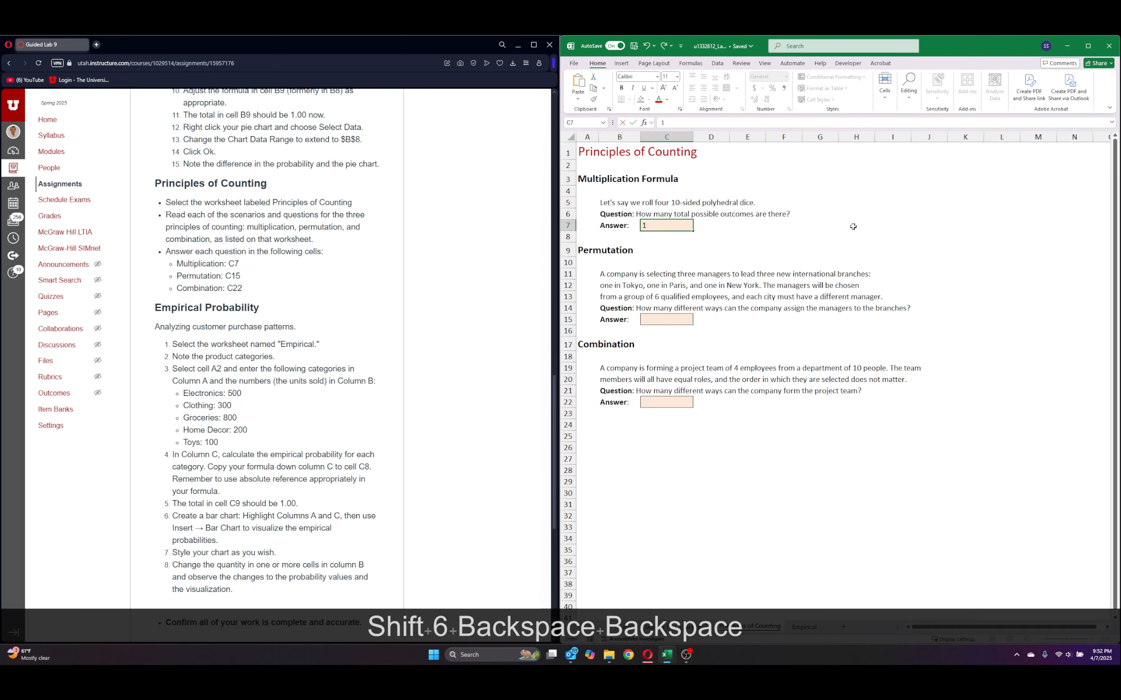
pyautogui.write('-1')
pyautogui.press('BackSpace')
pyautogui.press('BackSpace')
pyautogui.press('BackSpace')
# Enter the multiplication formula =10^4 in answer cell C7 of the Principles of Counting worksheet.
pyautogui.write('=')
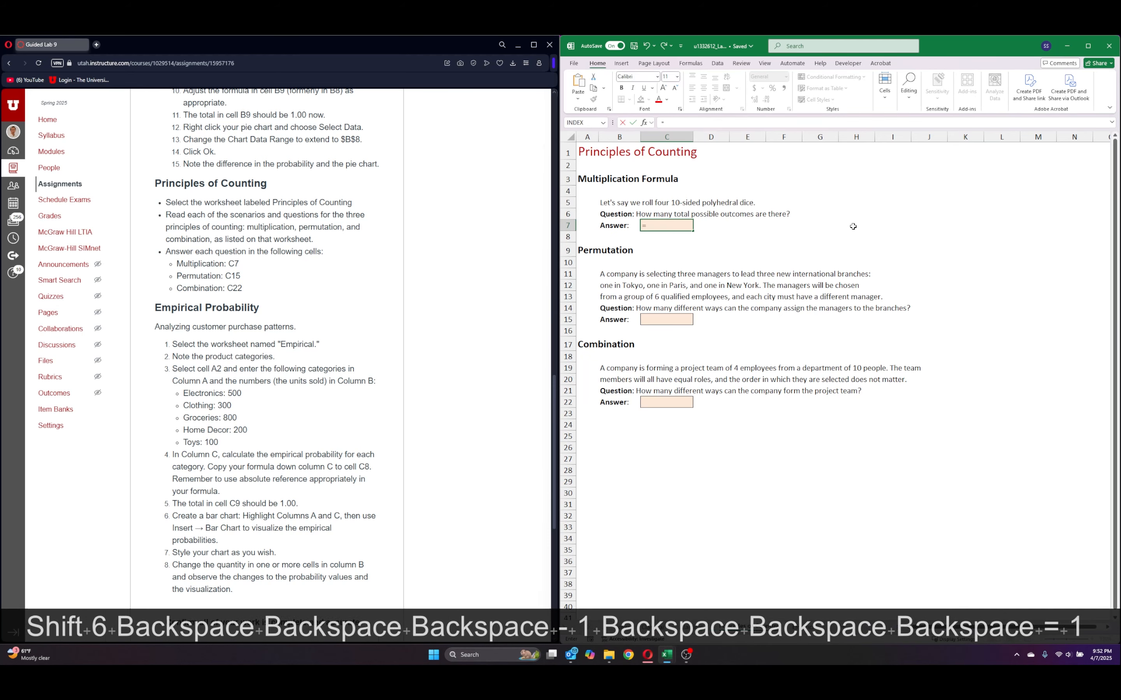
pyautogui.write('10^4')
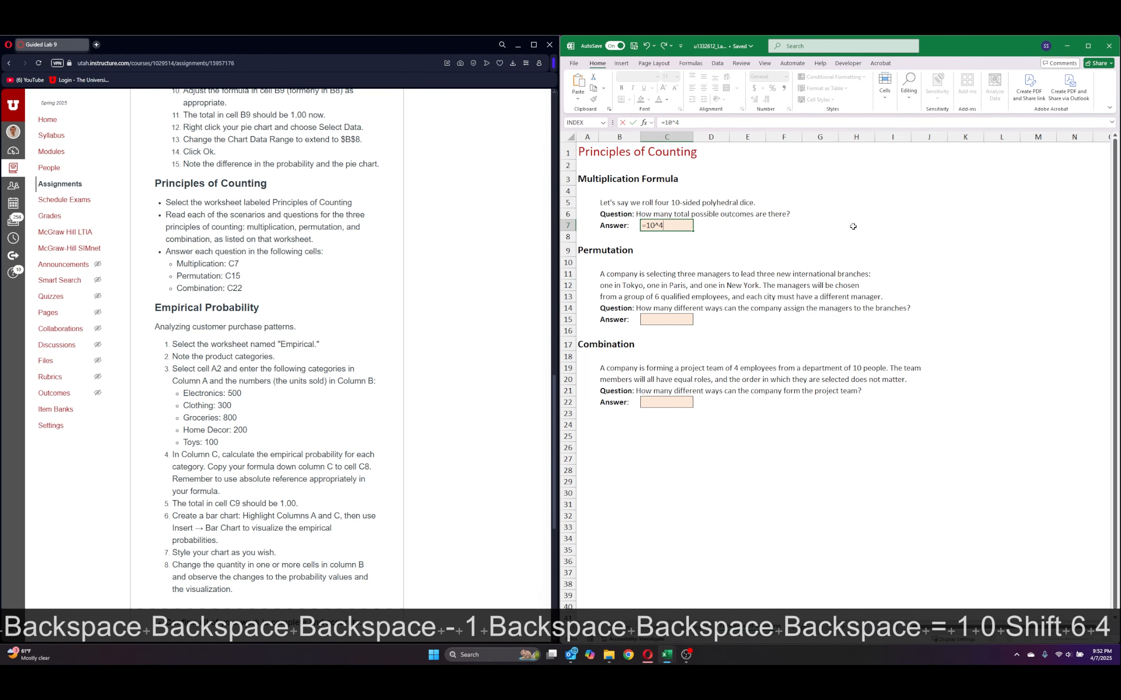
pyautogui.press('Return')
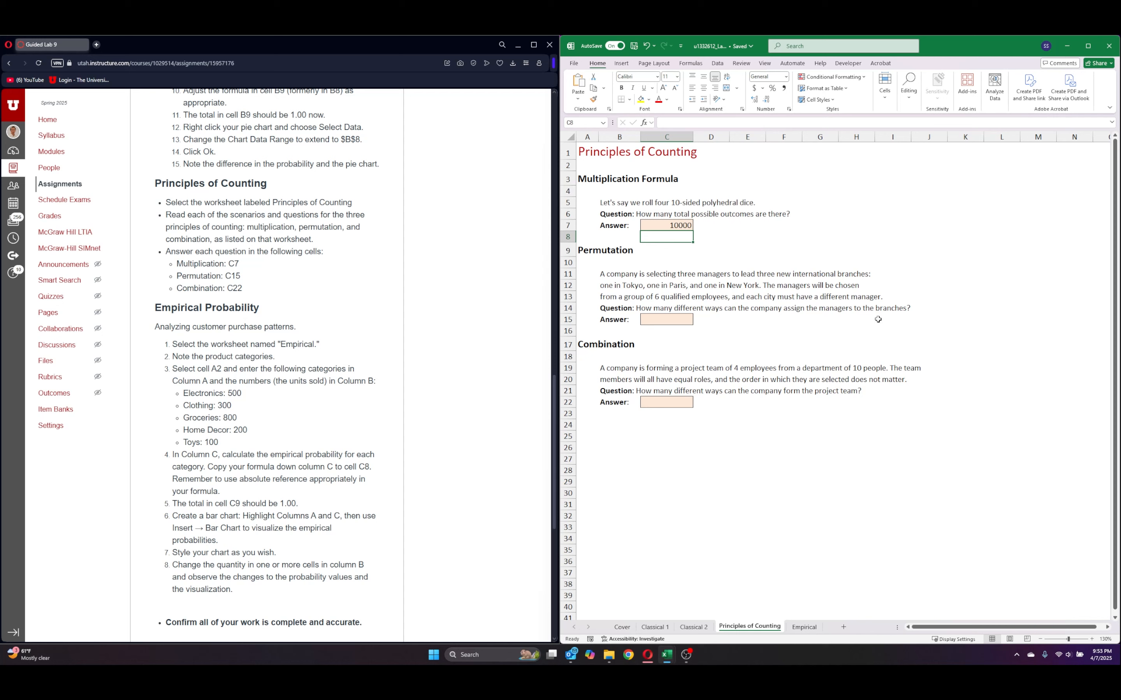
# Enter the permutation formula =FACT(6)/FACT(6-3) in answer cell C15 and review the entered formula.
pyautogui.click(663, 321)
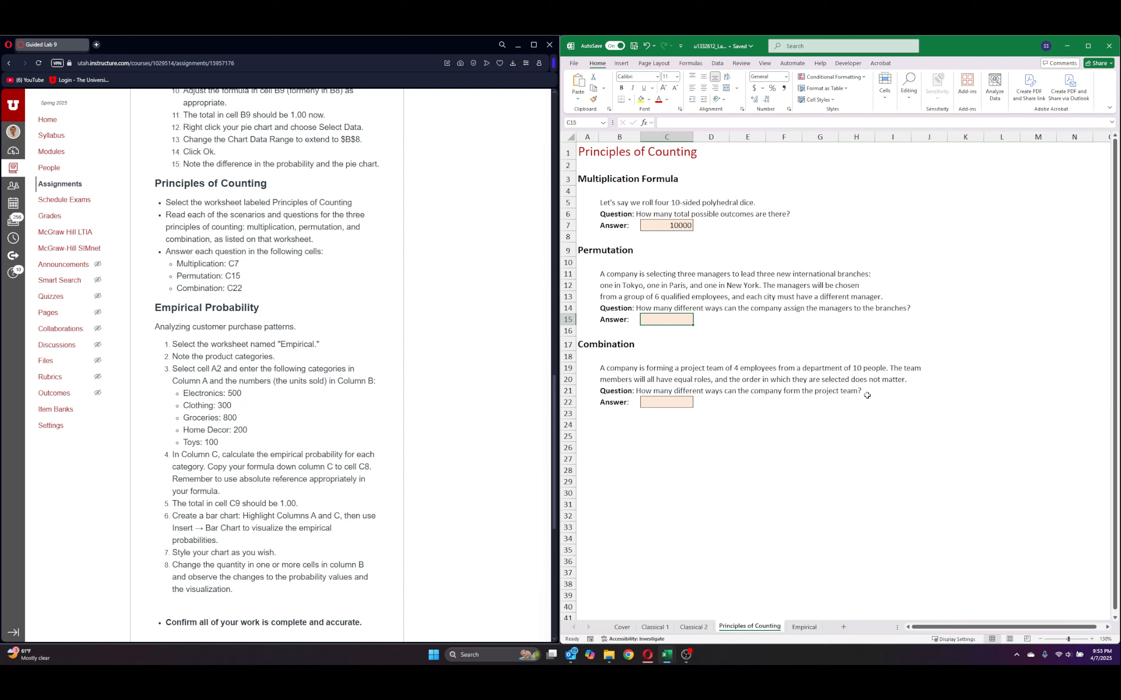
pyautogui.write('=')
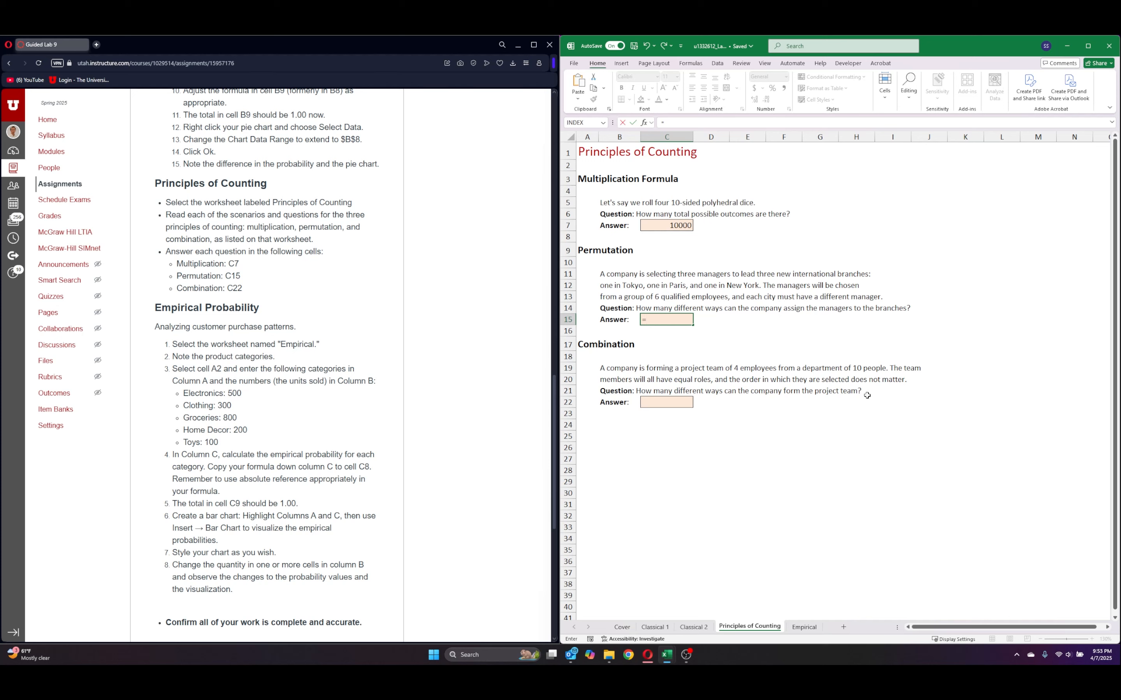
pyautogui.write('fact')
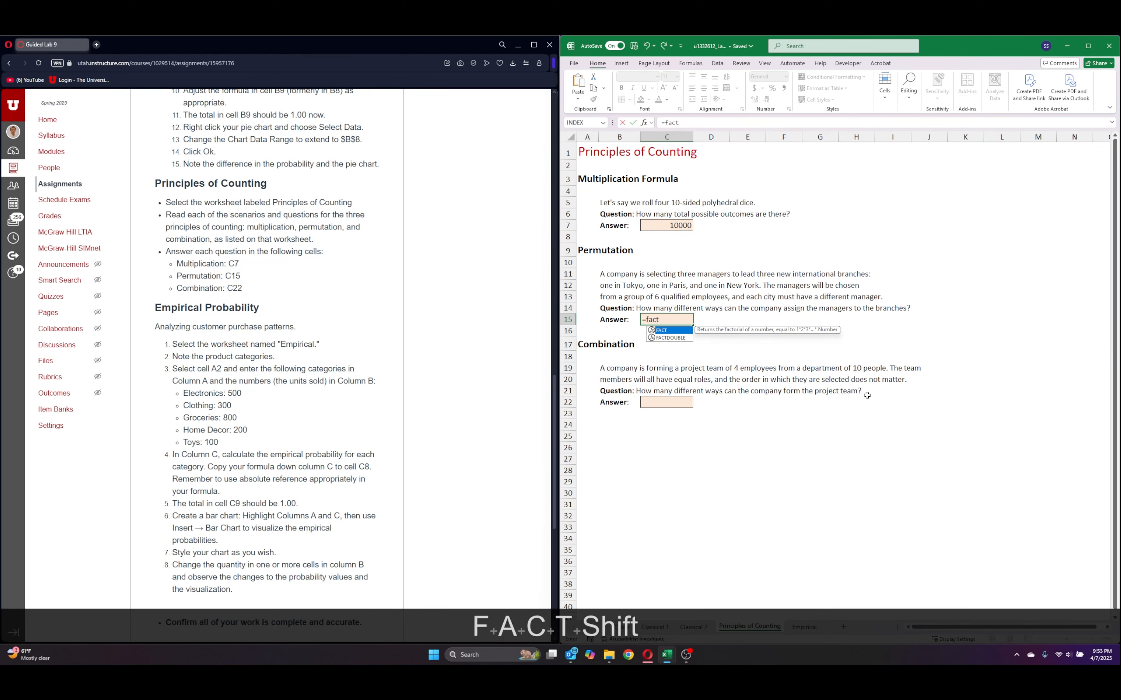
pyautogui.write('(')
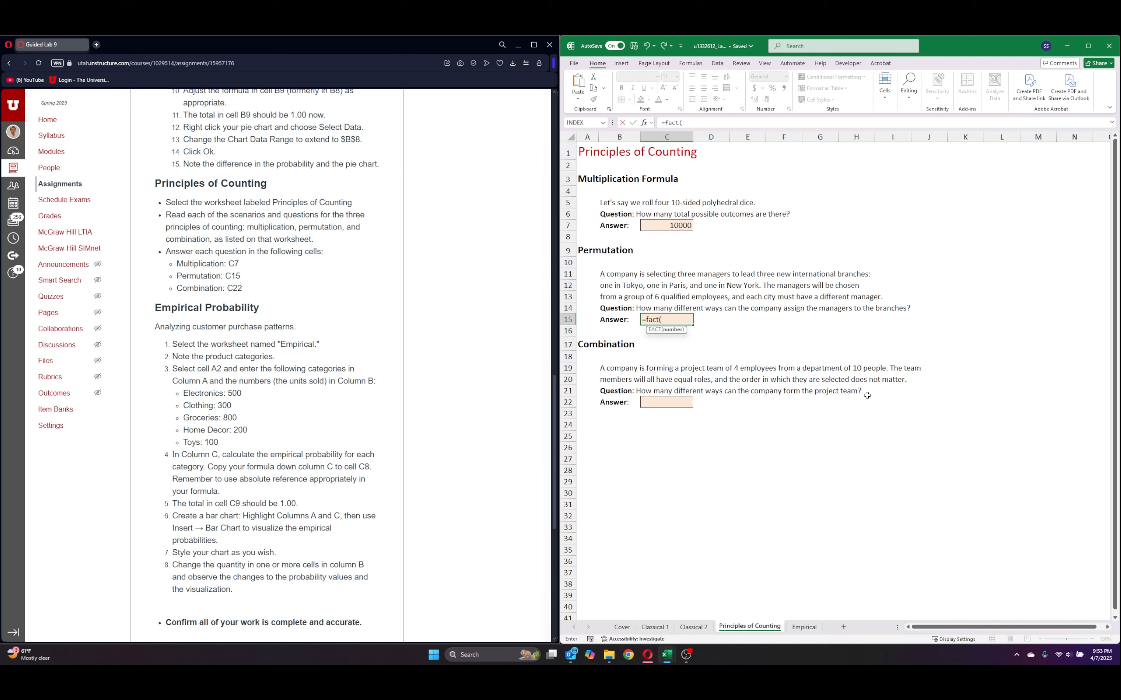
pyautogui.write('6)')
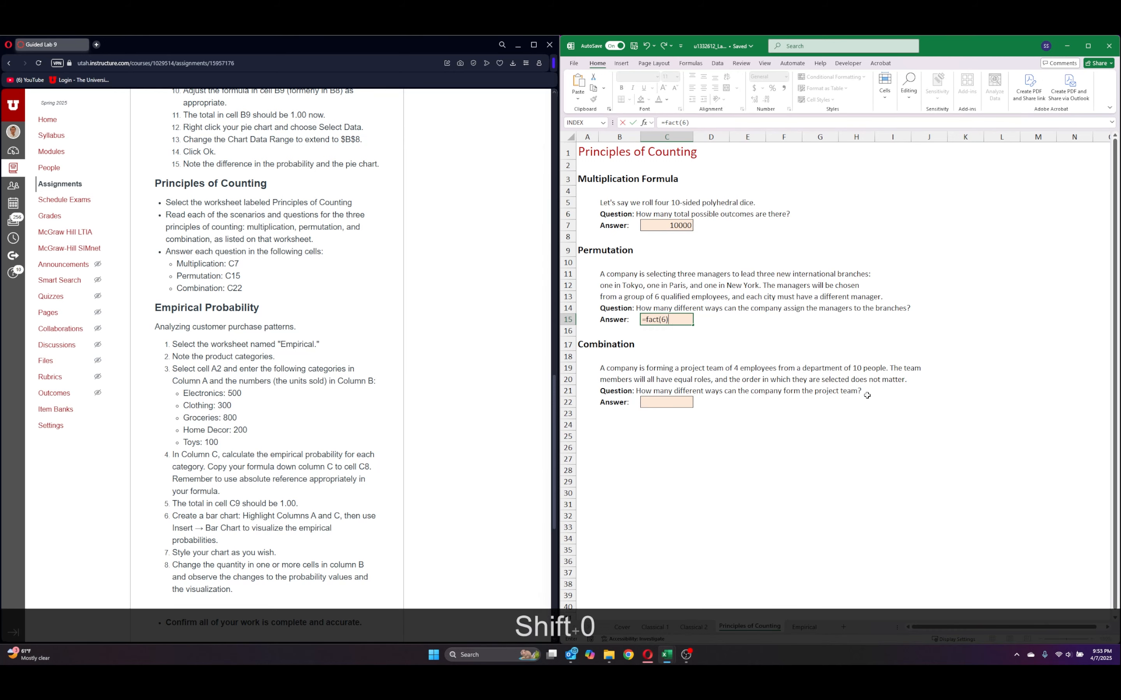
pyautogui.write('/')
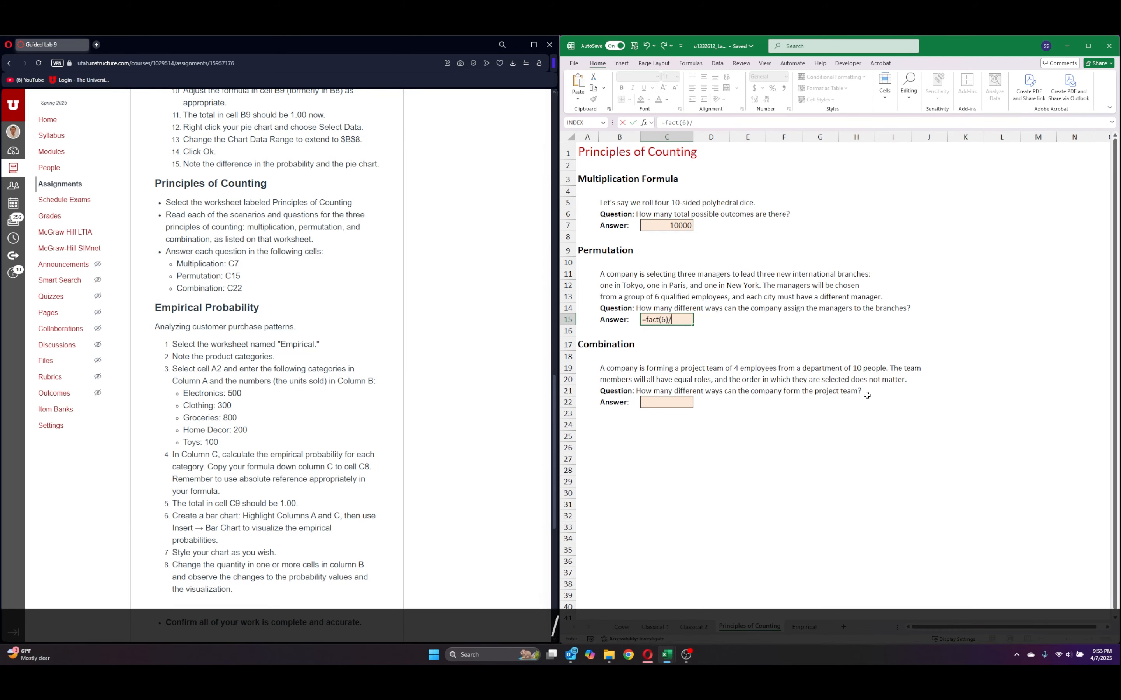
pyautogui.write('fact(')
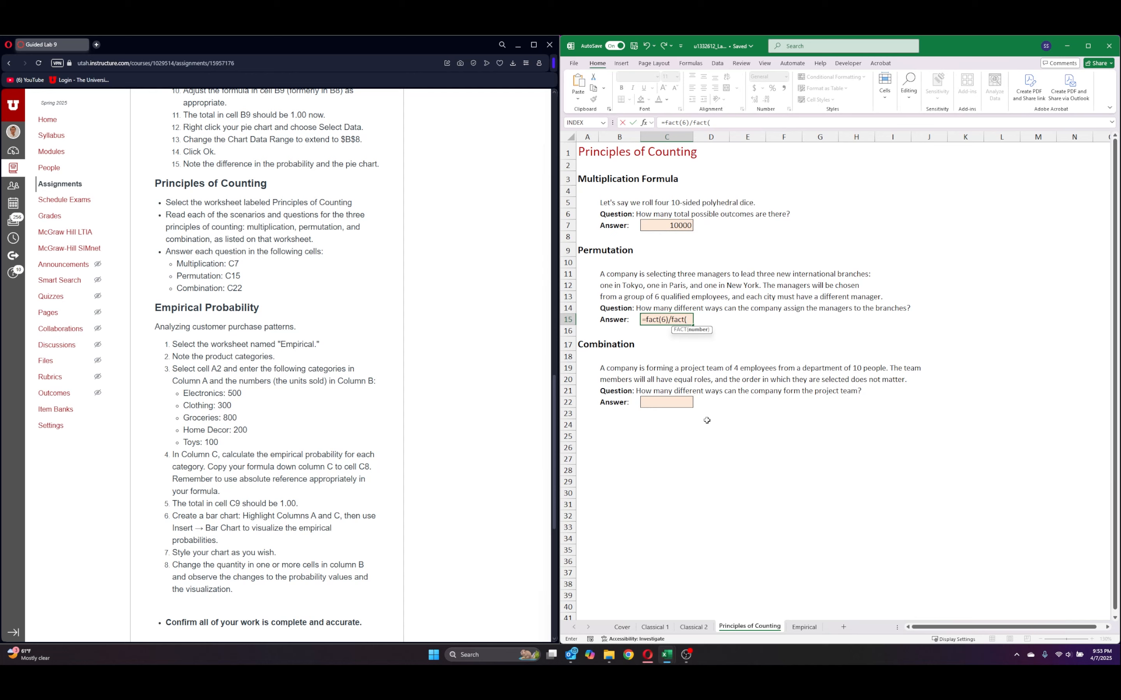
pyautogui.write('6-3')
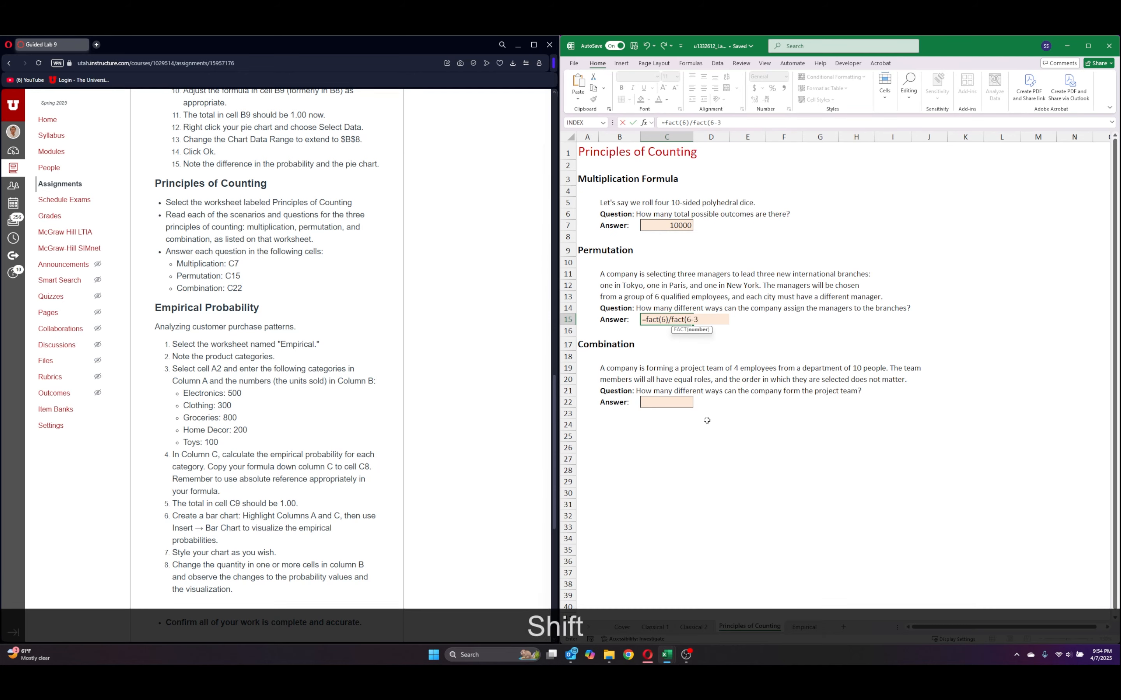
pyautogui.write(')')
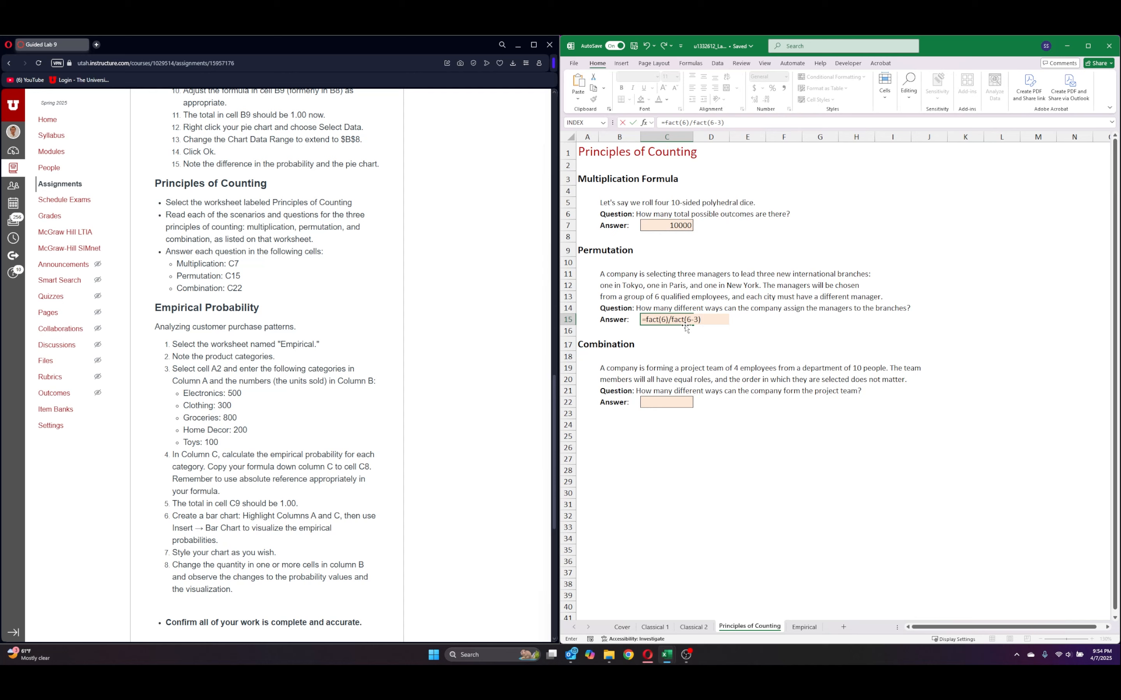
pyautogui.press('Return')
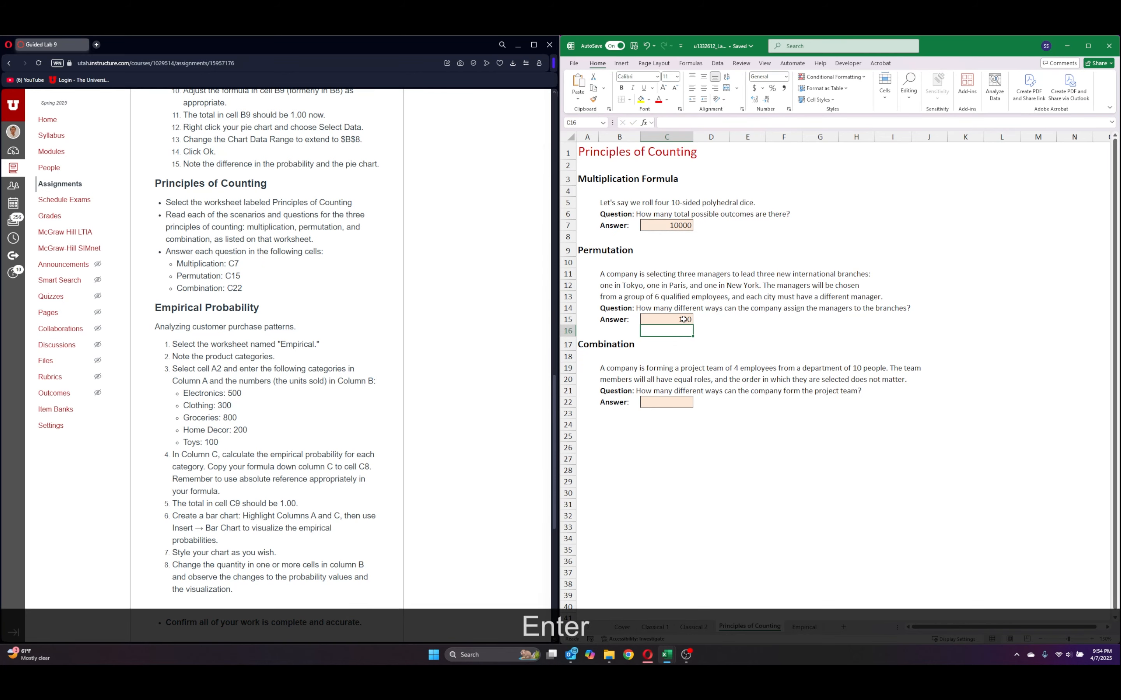
pyautogui.click(684, 322)
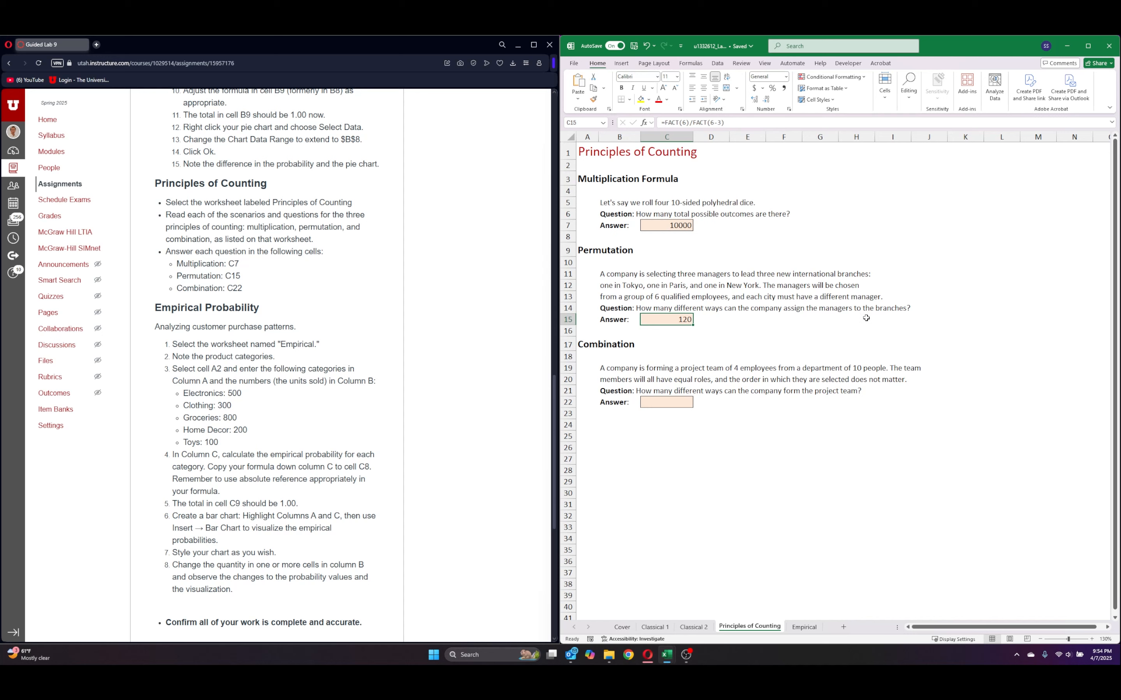
# Enter the combination formula =FACT(10)/(FACT(4)*(FACT(10-6))) in answer cell C22.
pyautogui.click(687, 400)
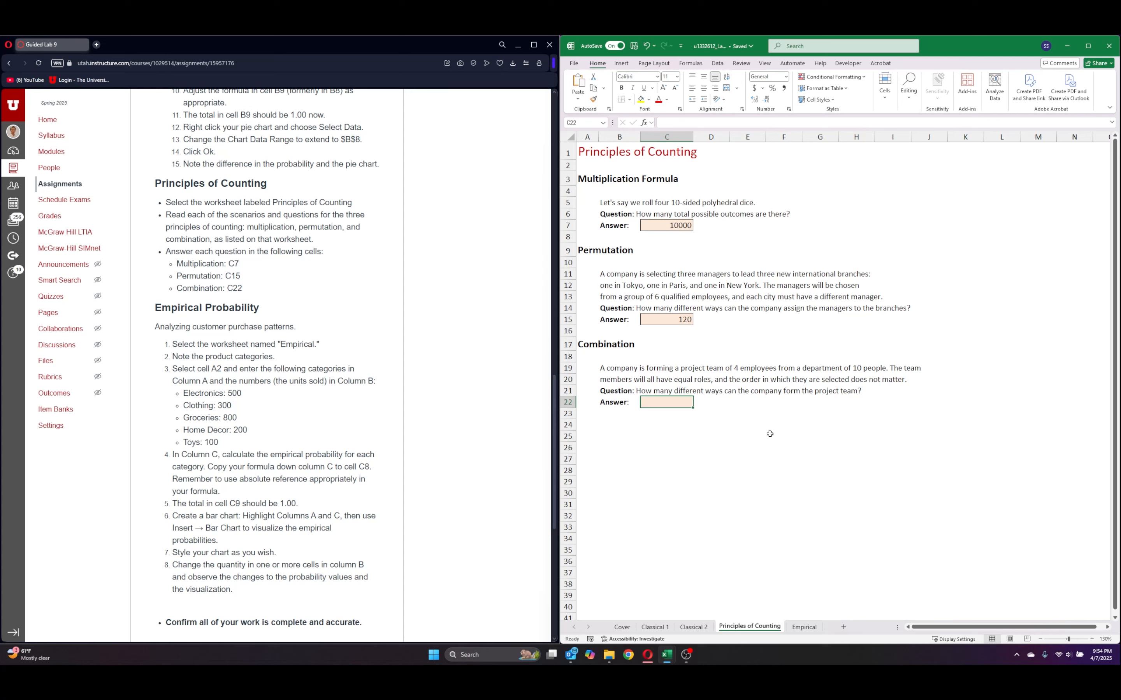
pyautogui.write('=')
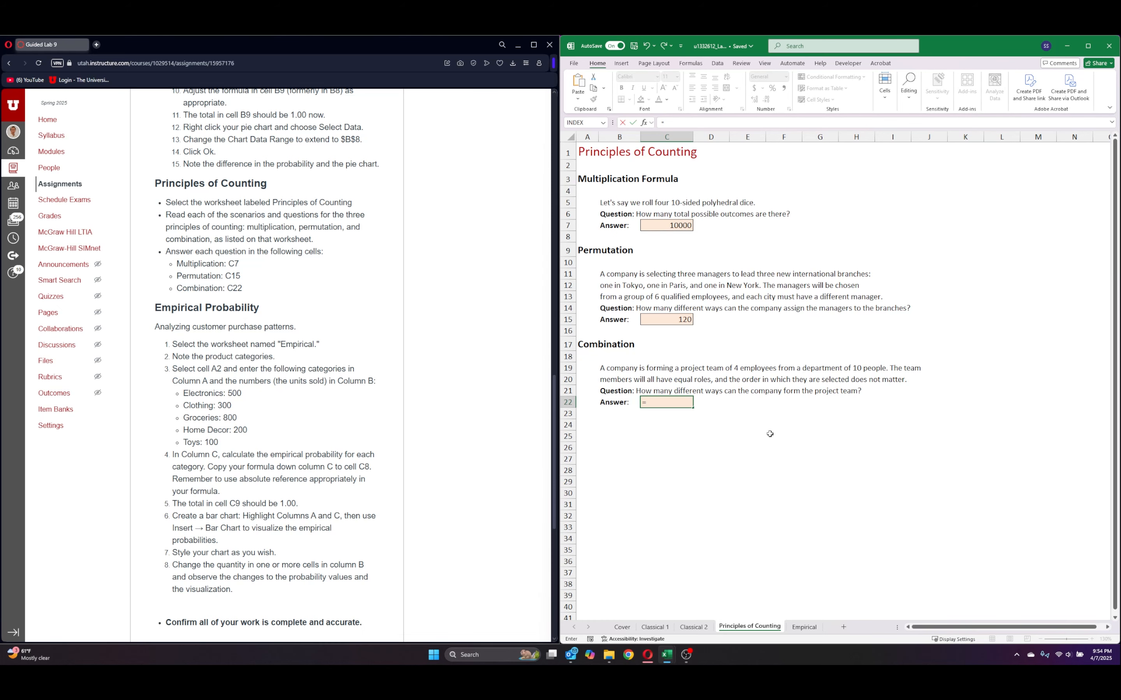
pyautogui.write('facto')
pyautogui.press('BackSpace')
pyautogui.press('BackSpace')
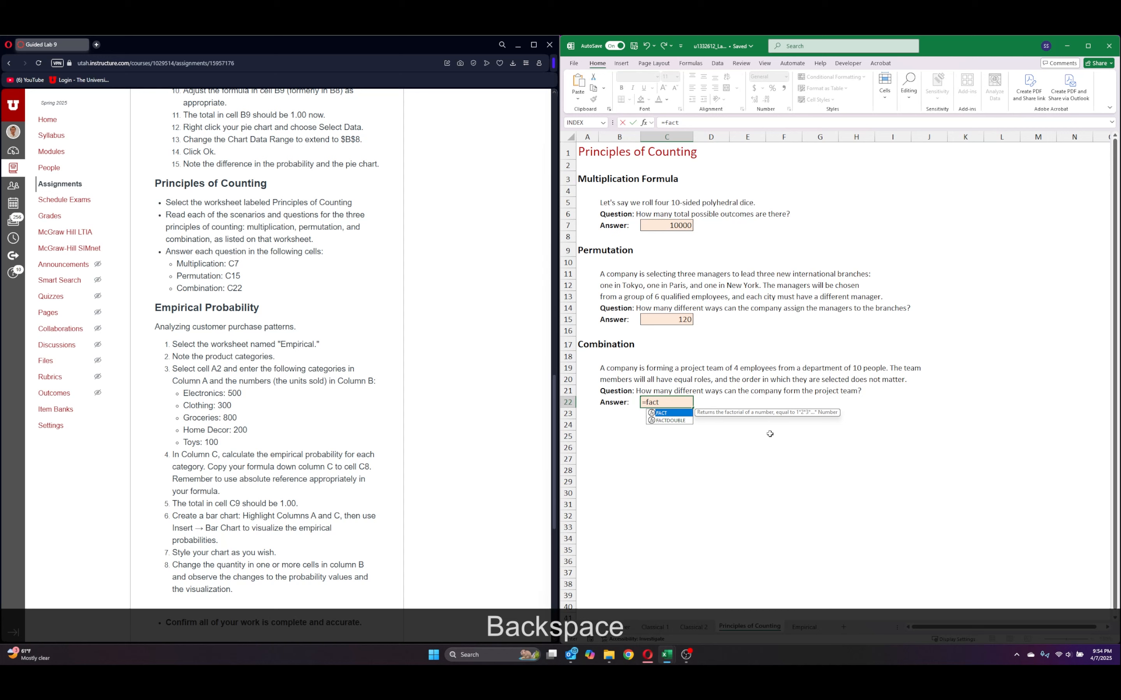
pyautogui.write('t(1')
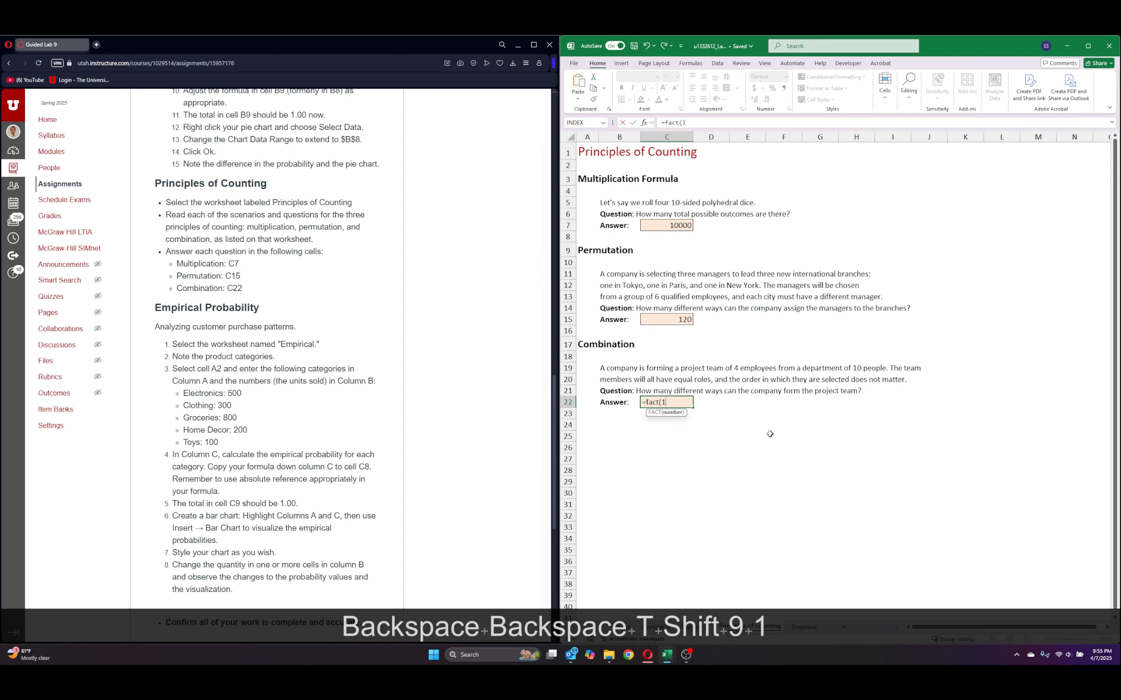
pyautogui.write('0)/')
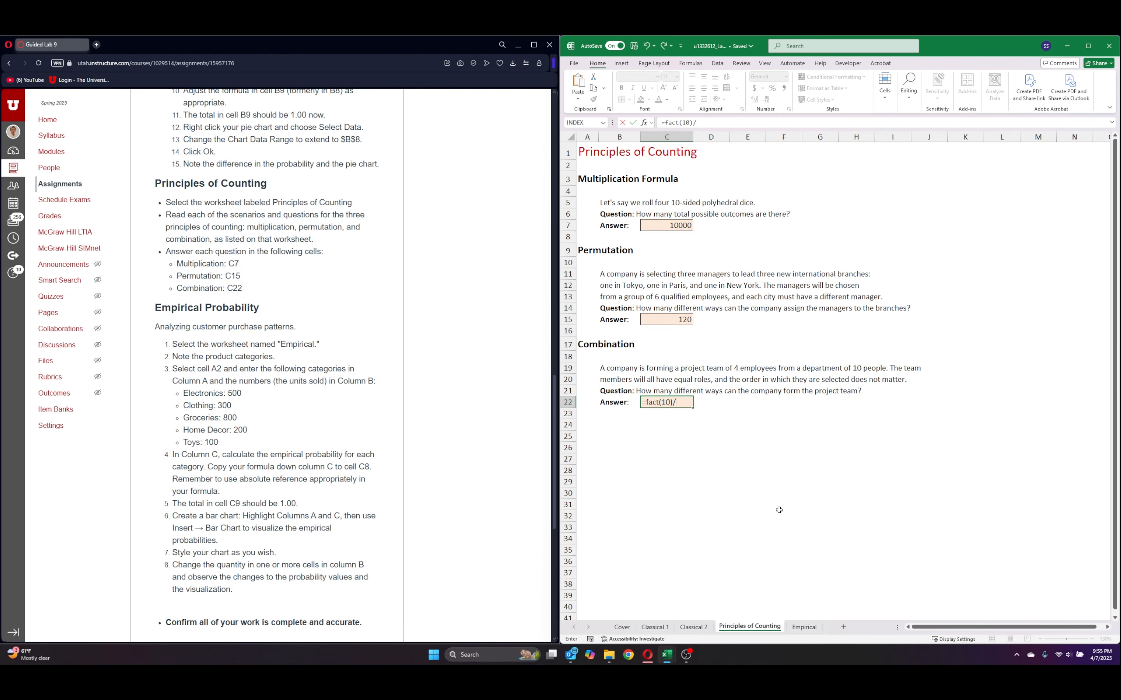
pyautogui.write('(fact')
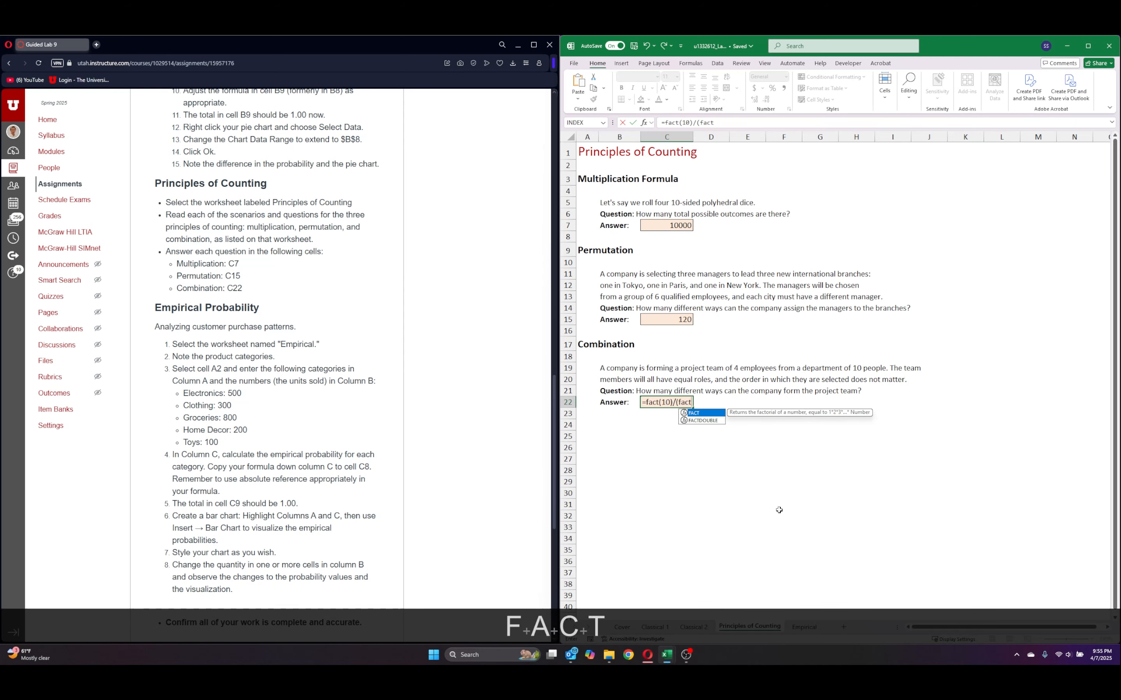
pyautogui.write('(4')
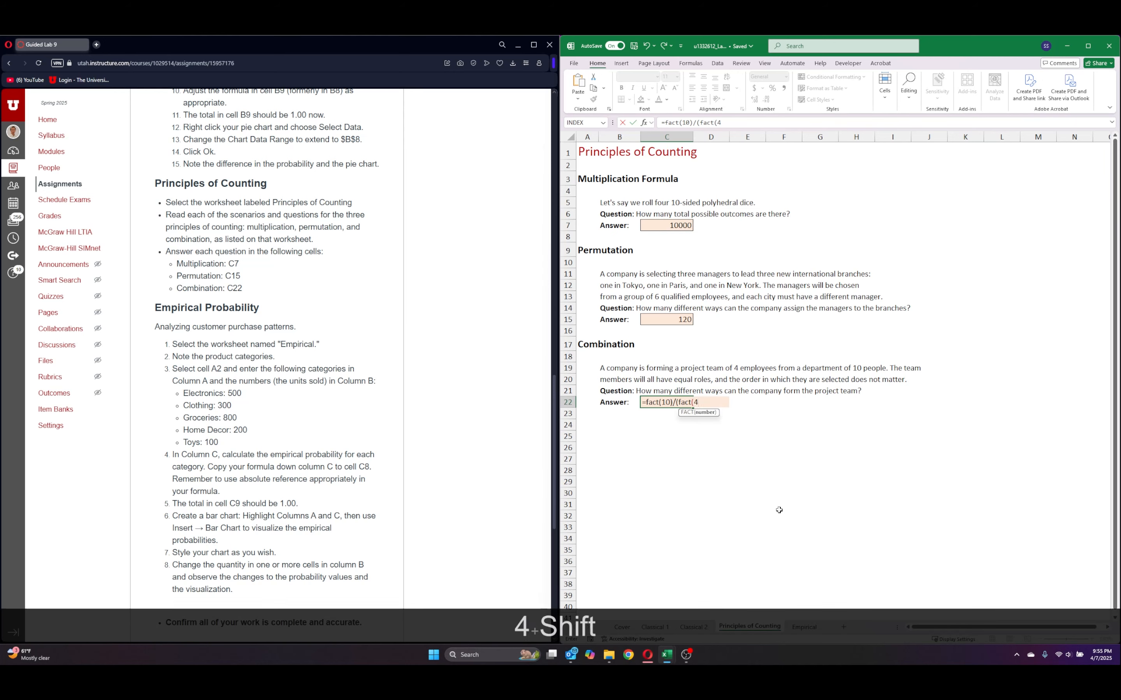
pyautogui.write(')')
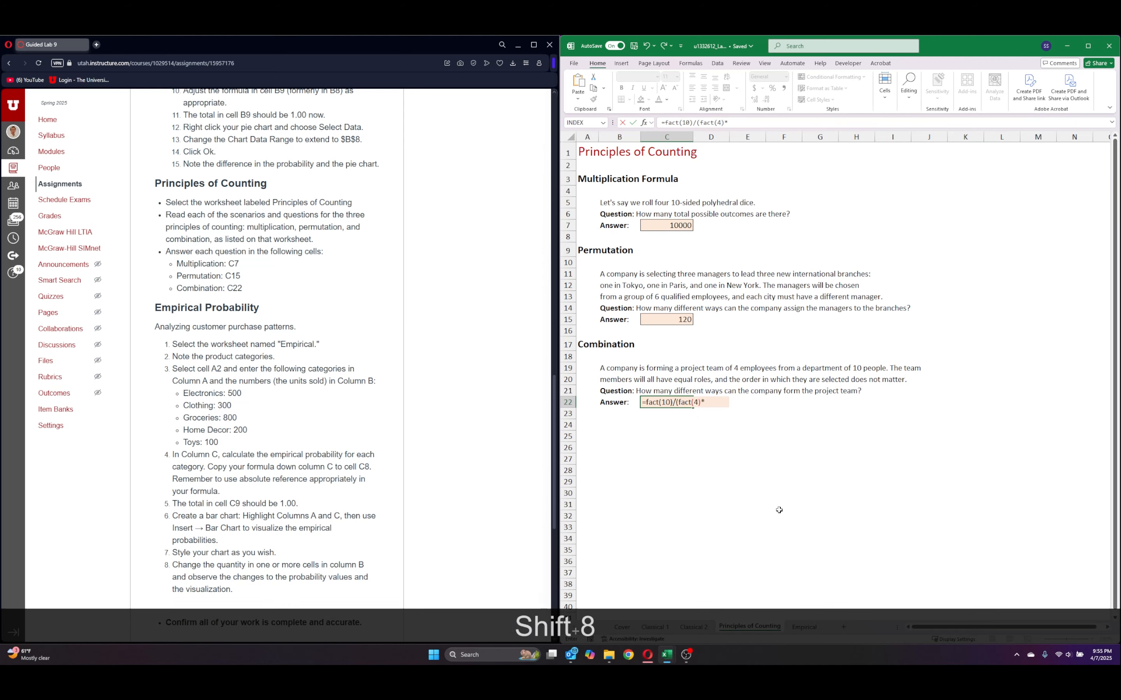
pyautogui.write('*(fa')
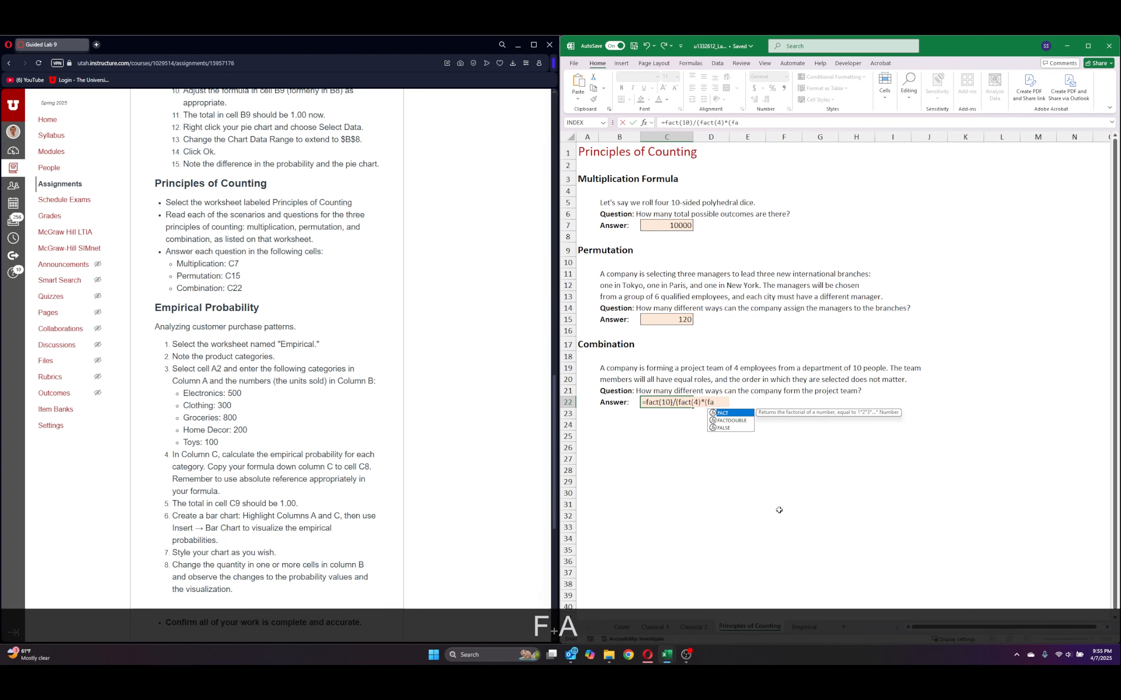
pyautogui.write('ct(')
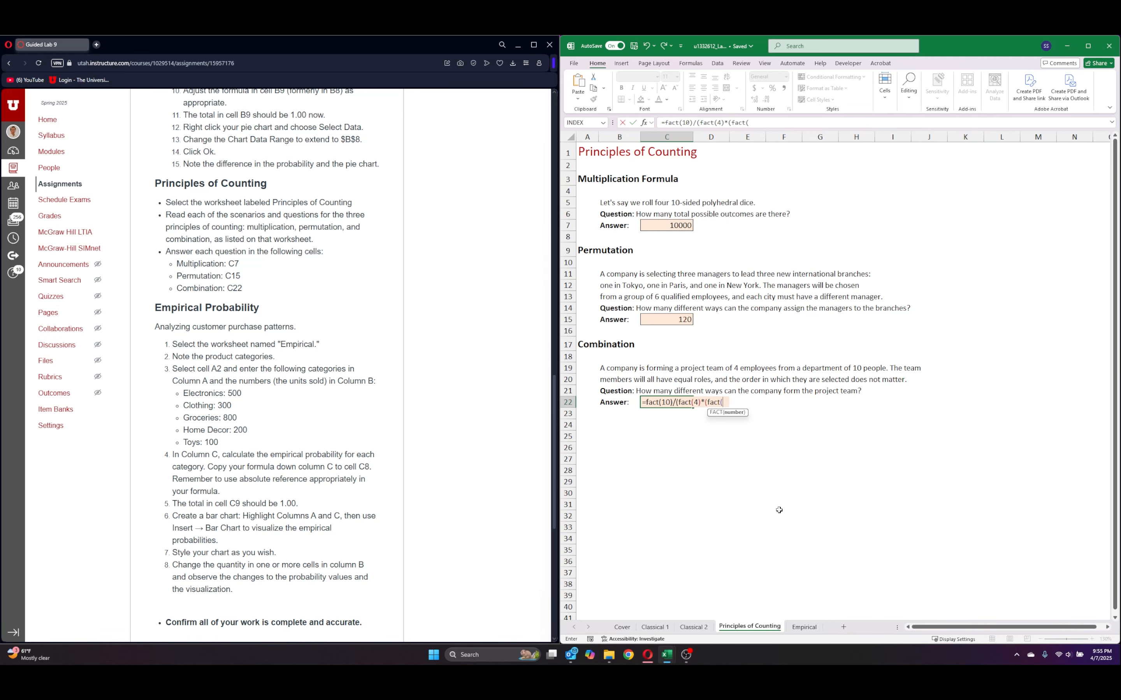
pyautogui.write('10-6')
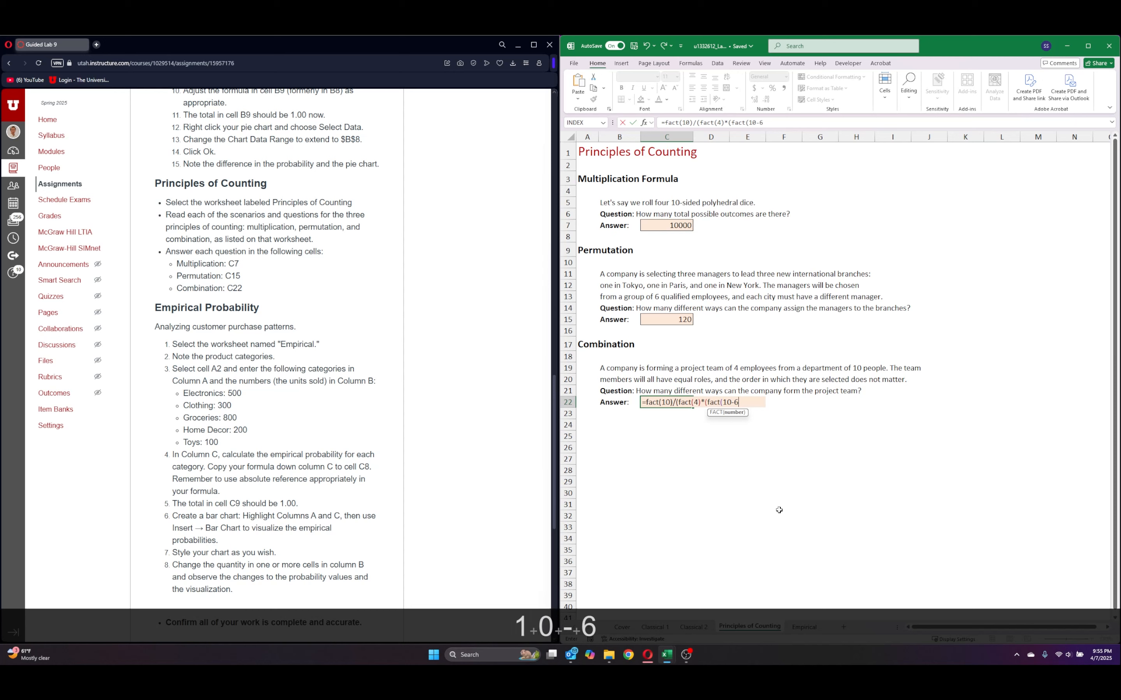
pyautogui.write('))')
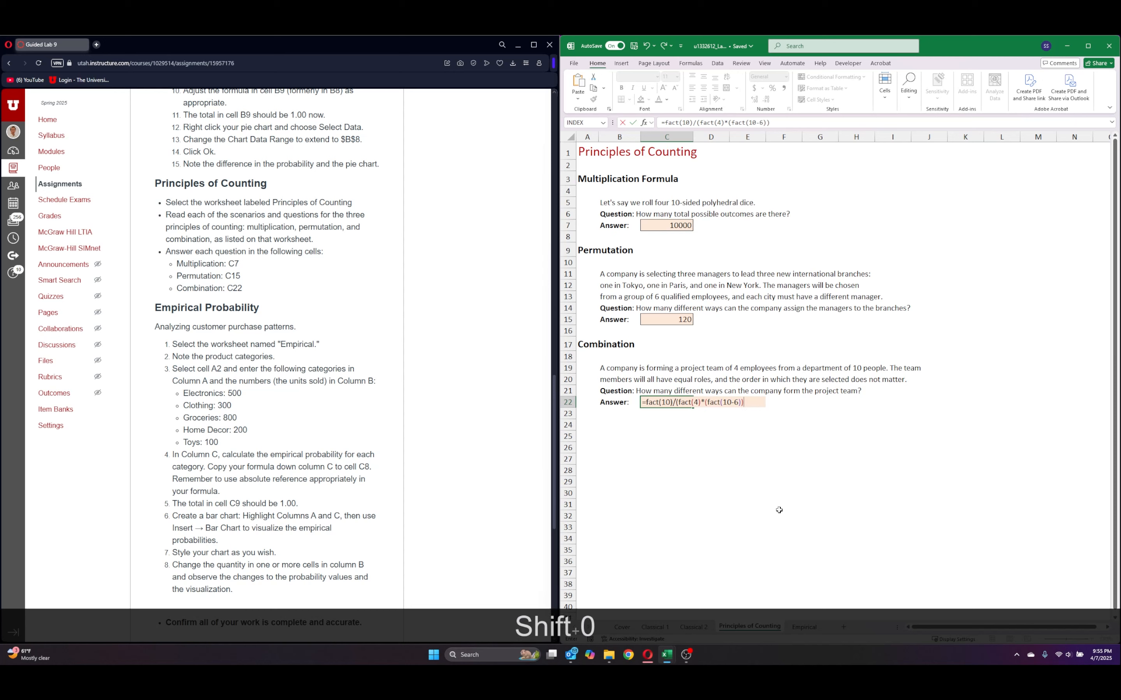
pyautogui.write(')')
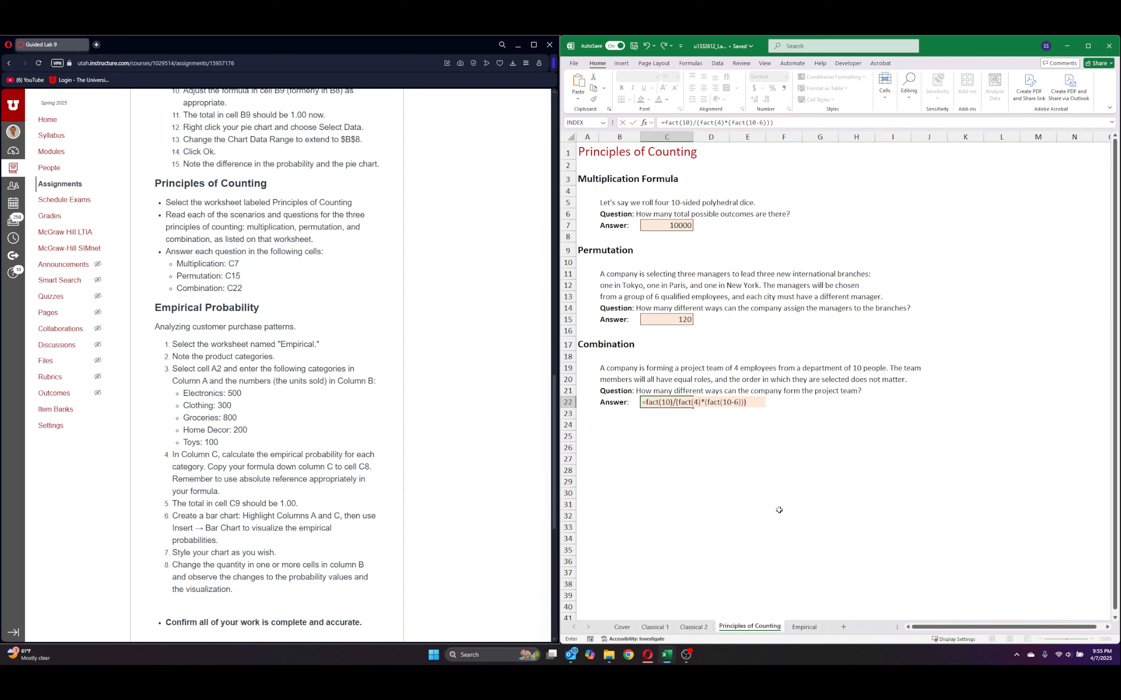
pyautogui.press('Return')
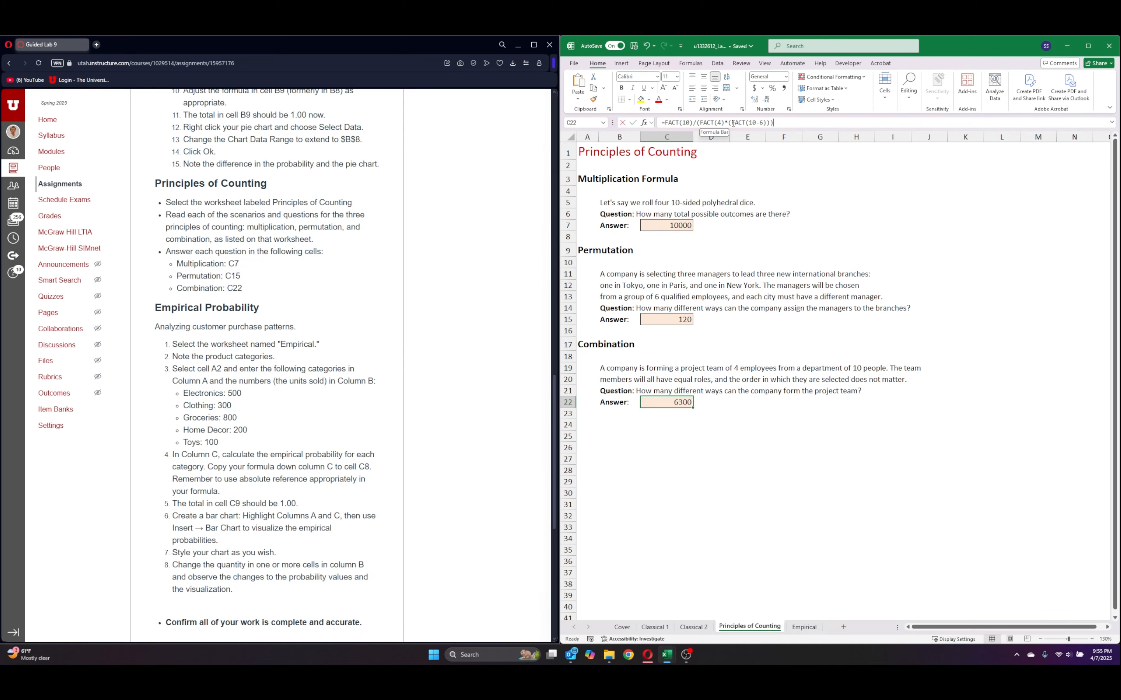
# Correct the last factorial term of the combination formula in C22 to FACT(10-4).
pyautogui.click(752, 122)
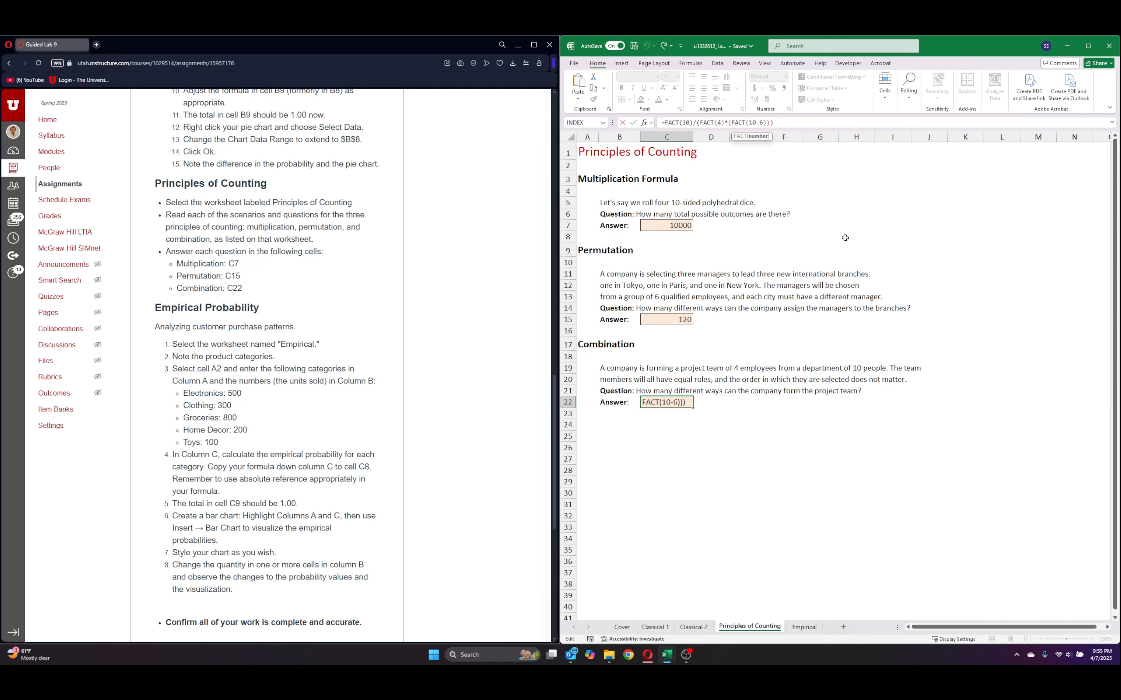
pyautogui.press('BackSpace')
pyautogui.write('4')
pyautogui.press('Return')
pyautogui.click(748, 494)
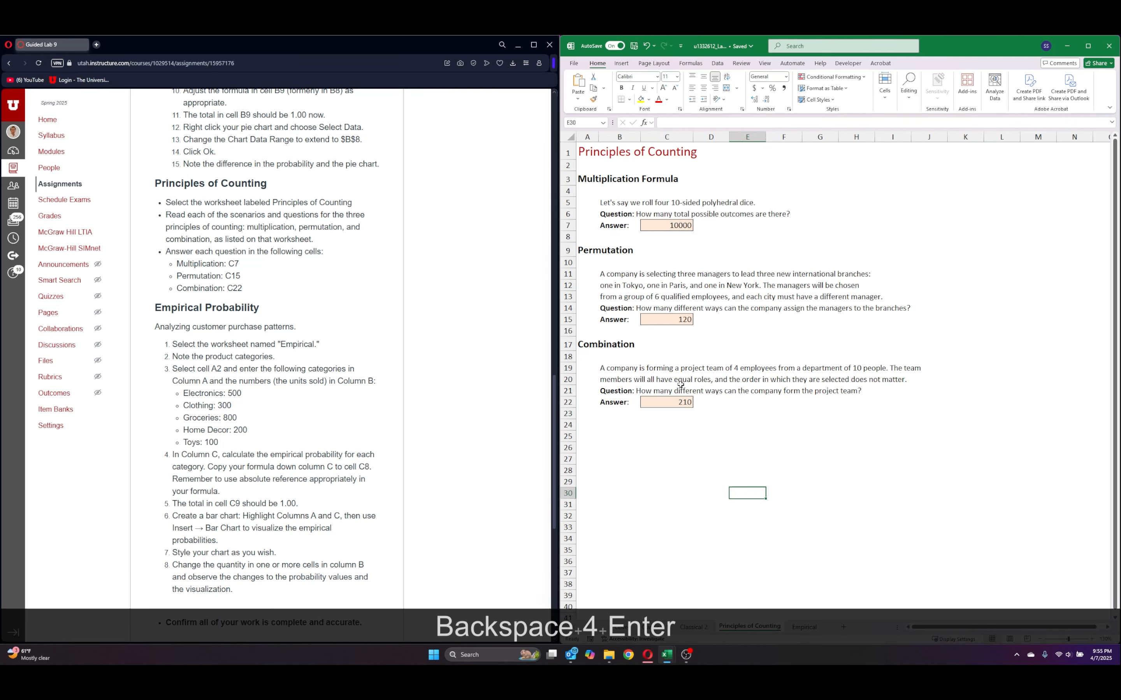
# Enter the scratch factorial formula =FACT(6) in cell C24 below the combination answer.
pyautogui.click(703, 423)
pyautogui.click(660, 433)
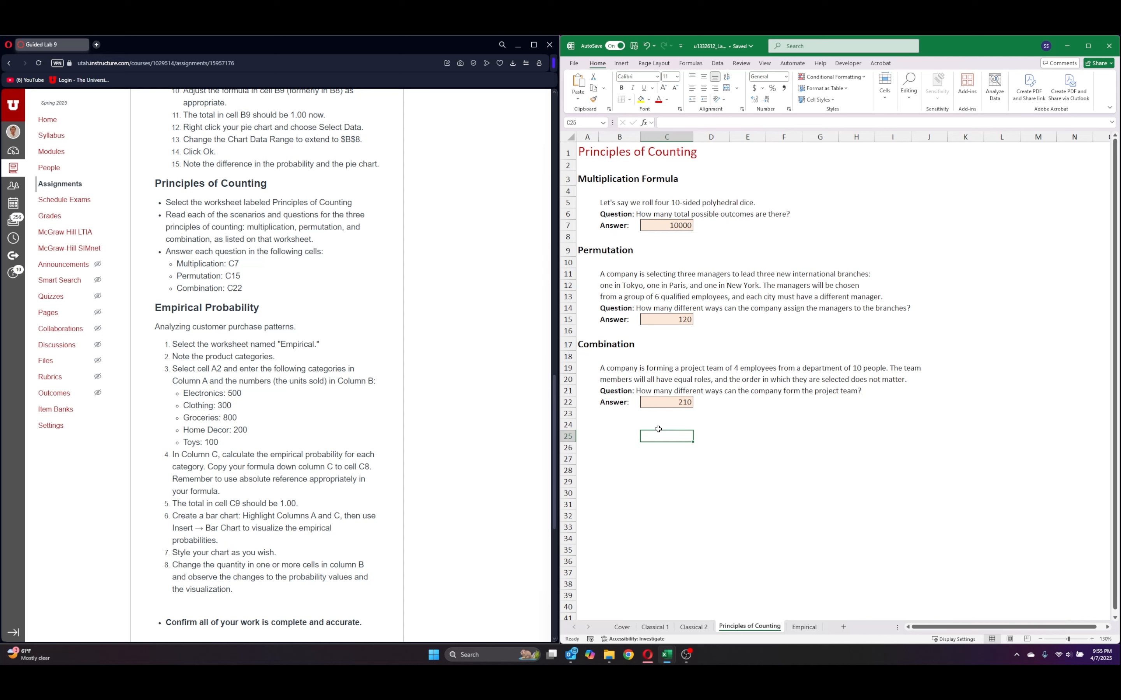
pyautogui.click(658, 428)
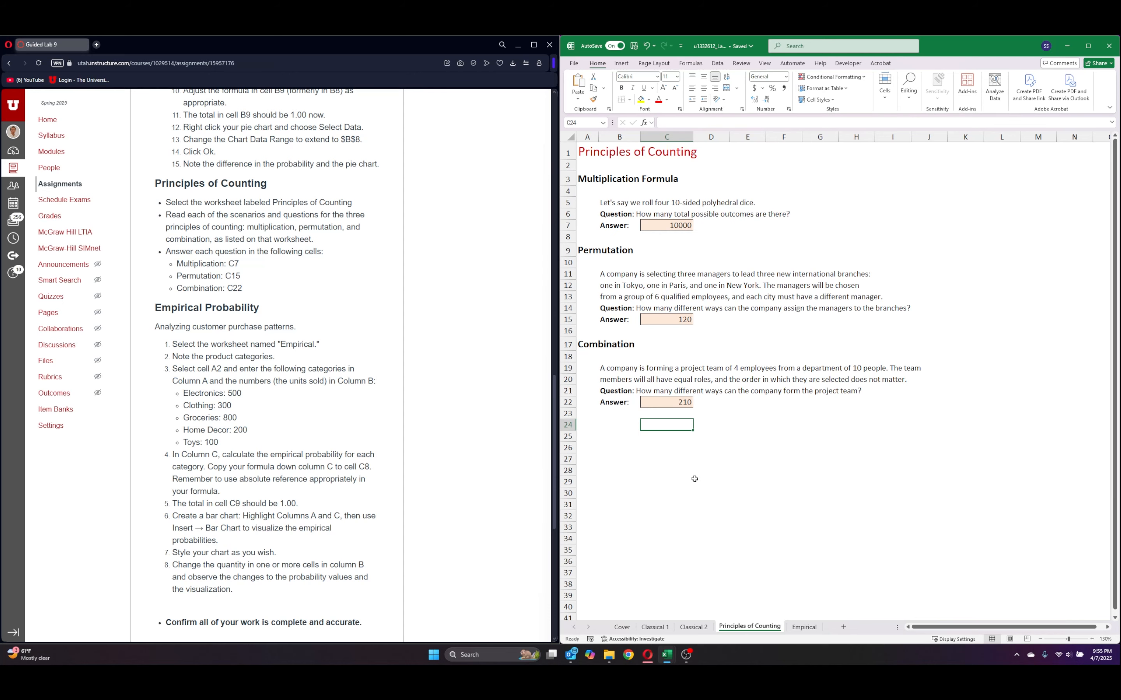
pyautogui.write('=fact(6')
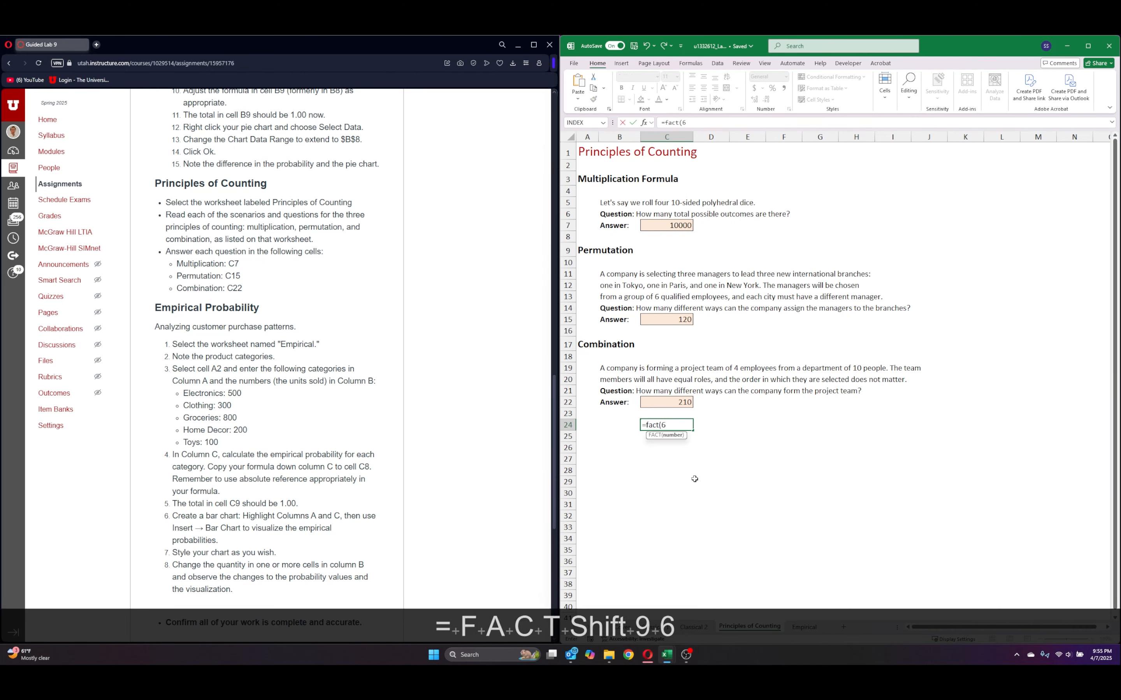
pyautogui.write(')')
pyautogui.press('Return')
# Enter the written-out factorial product =6*5*4*3*2*1 in scratch cell C25 for comparison.
pyautogui.write('=')
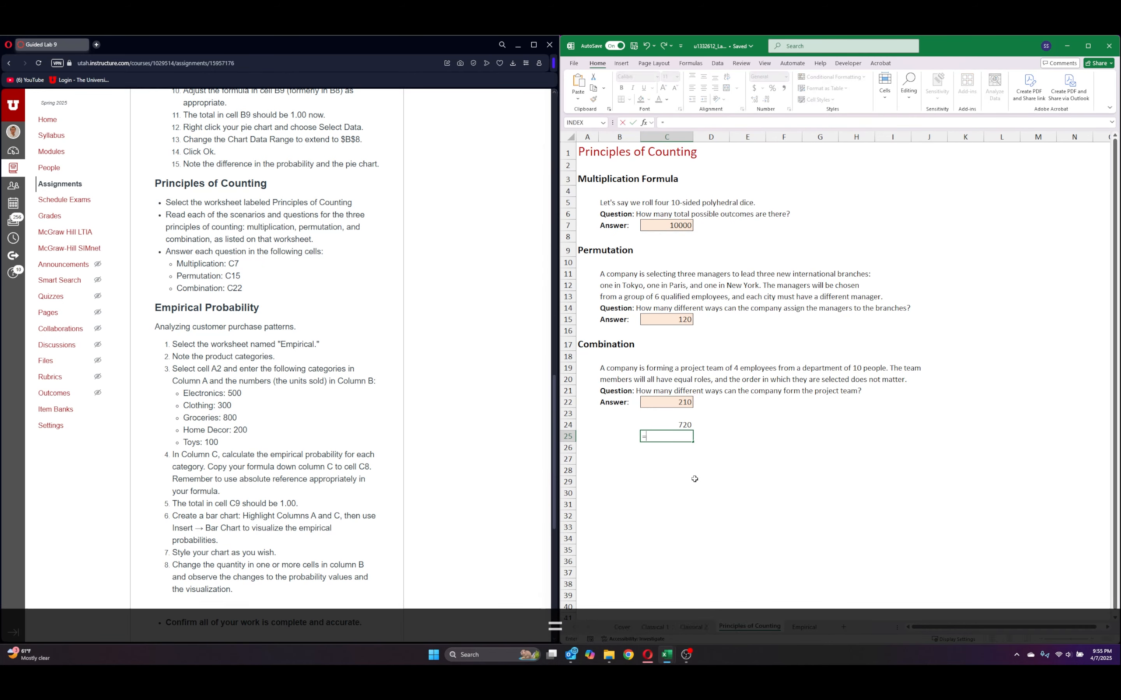
pyautogui.write('6')
pyautogui.press('shift')
pyautogui.write('*')
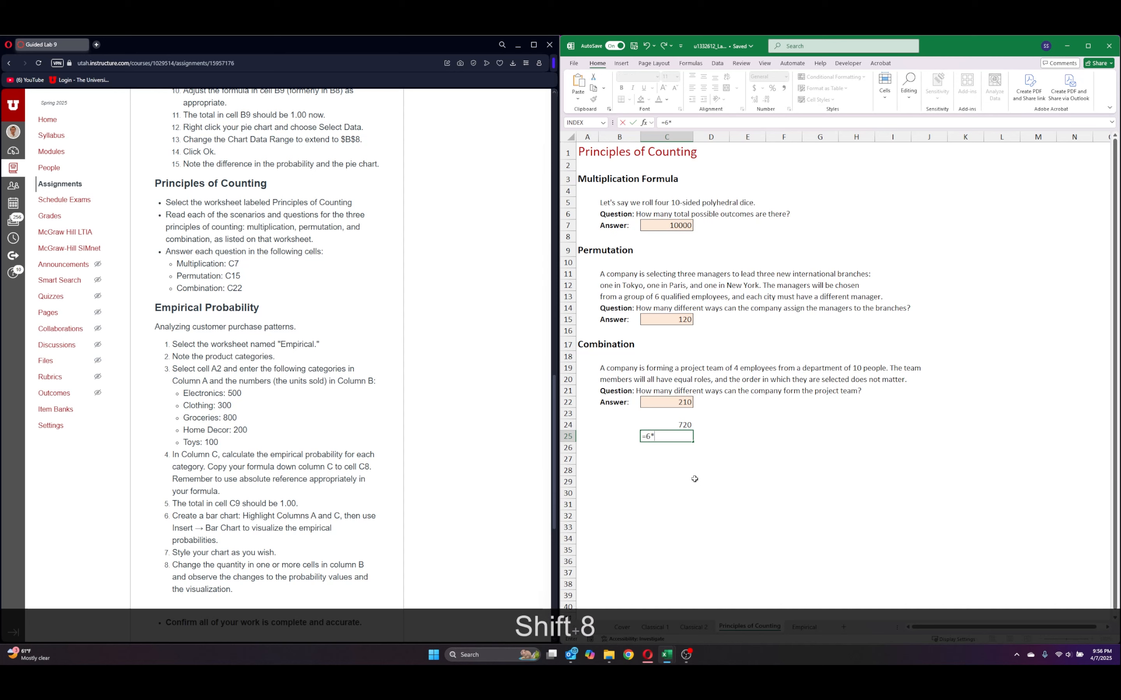
pyautogui.write('5*')
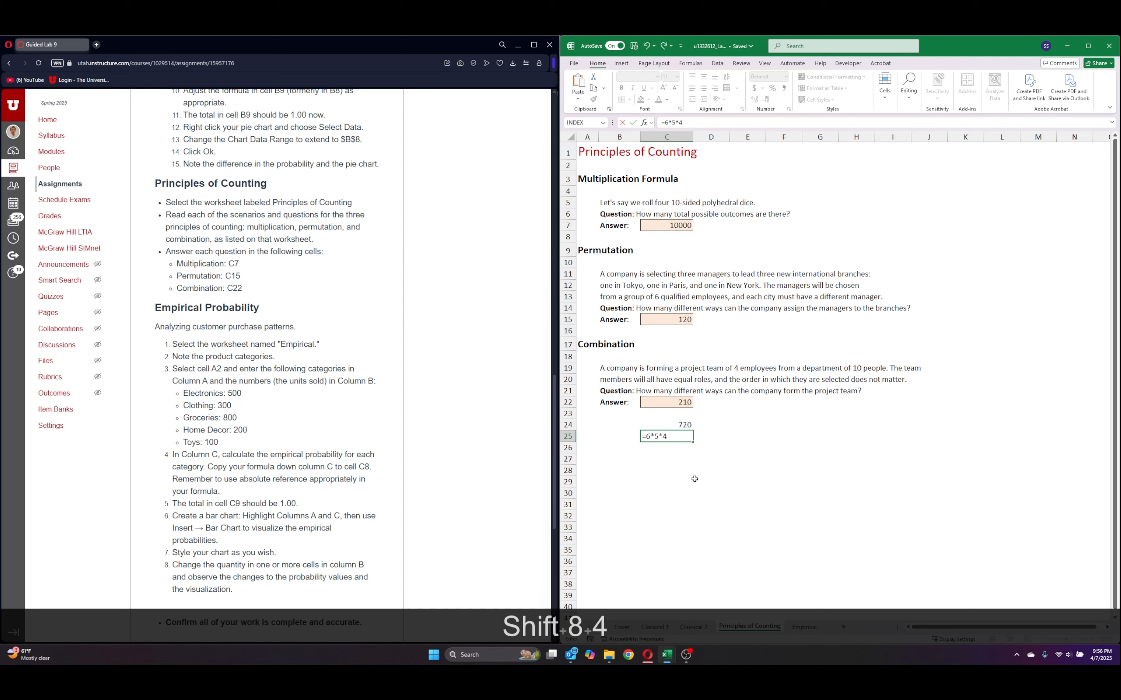
pyautogui.write('4*3*2*')
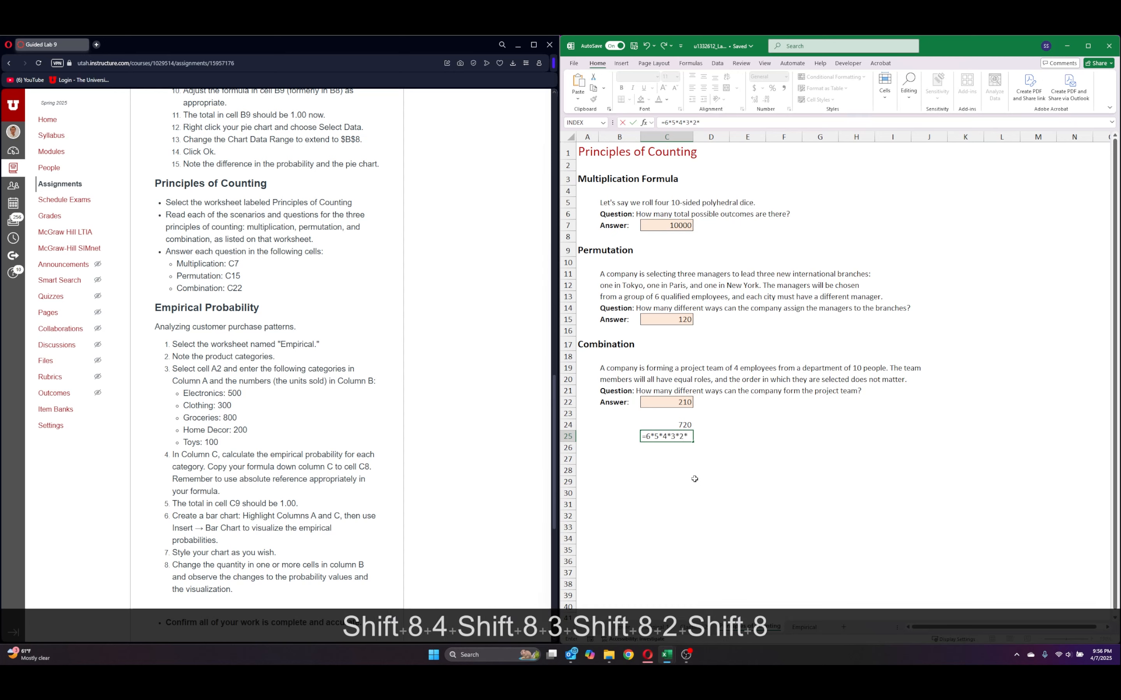
pyautogui.write('1')
pyautogui.press('Return')
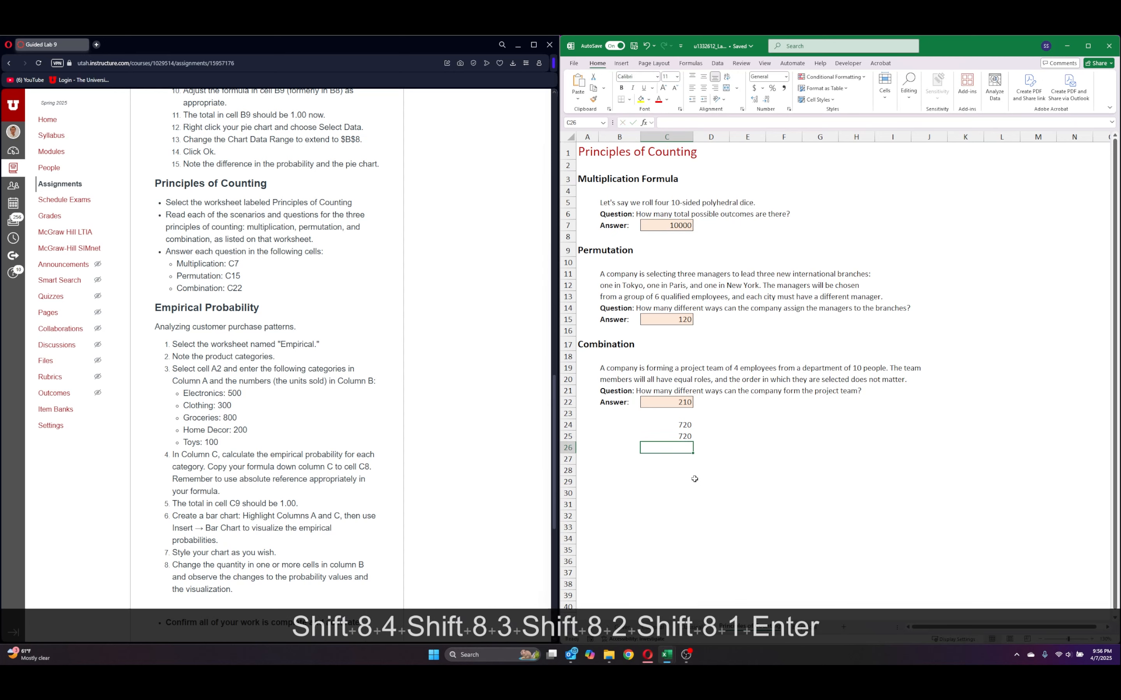
# Examine and compare the formulas in scratch cells C24 and C25 without changing them.
pyautogui.click(676, 427)
pyautogui.click(674, 438)
pyautogui.click(712, 122)
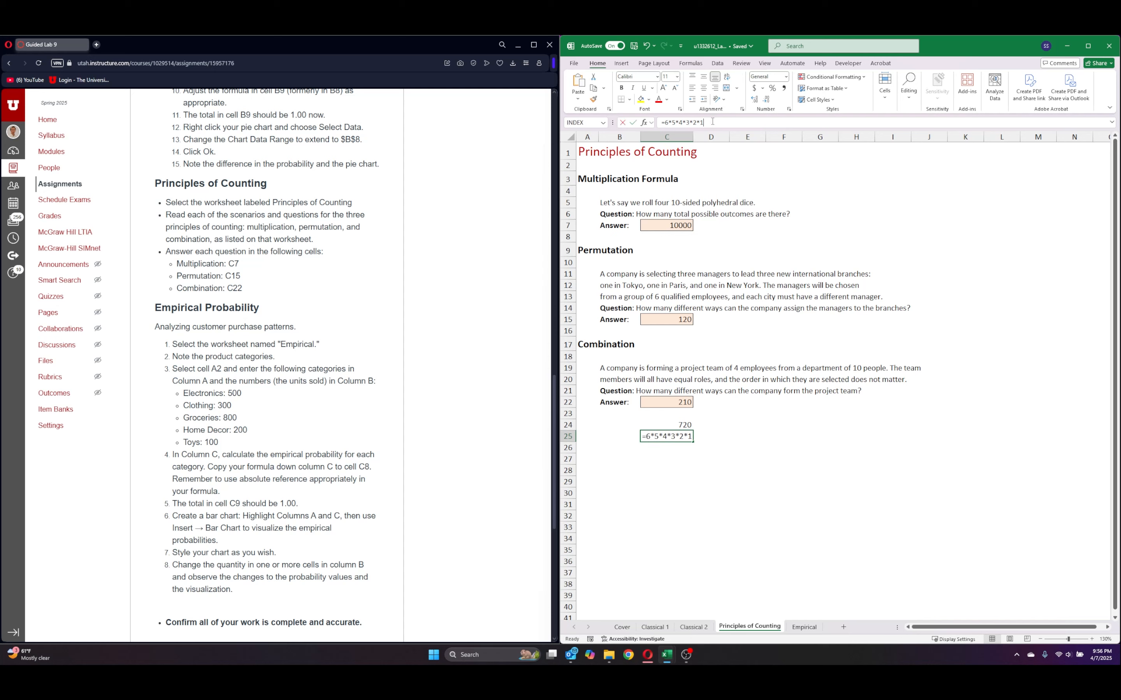
pyautogui.press('Escape')
pyautogui.click(667, 425)
pyautogui.click(694, 121)
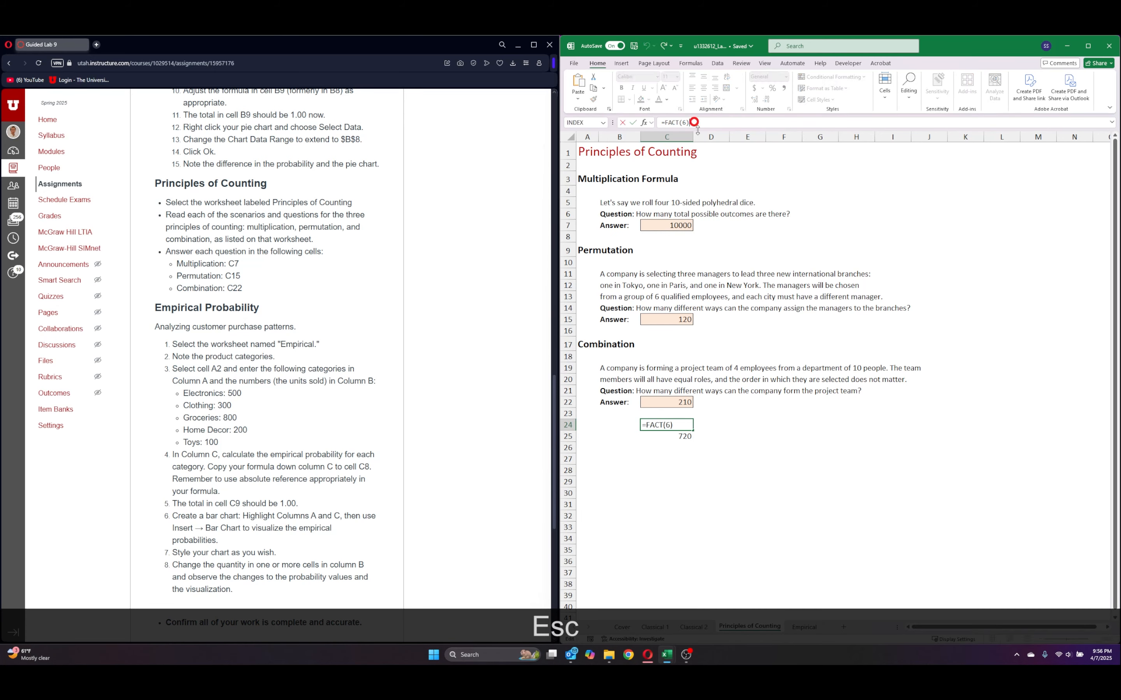
pyautogui.click(649, 449)
pyautogui.click(655, 436)
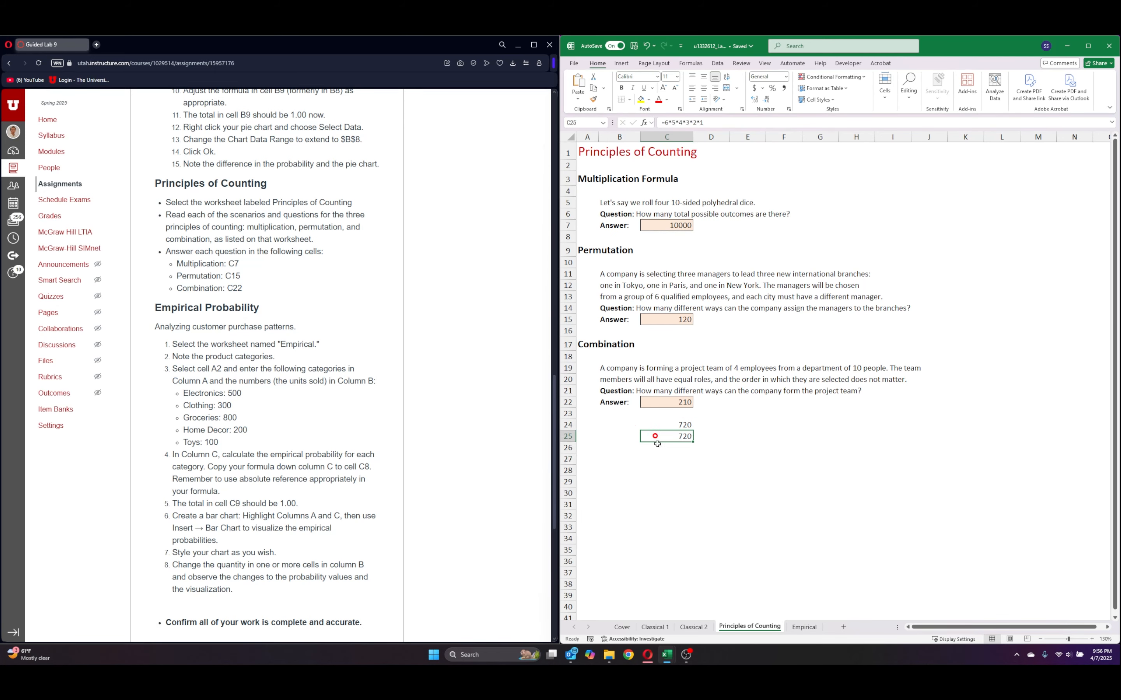
# Clear the two scratch factorial formulas from cells C25 and C24.
pyautogui.press('Delete')
pyautogui.click(667, 425)
pyautogui.press('Delete')
pyautogui.click(816, 527)
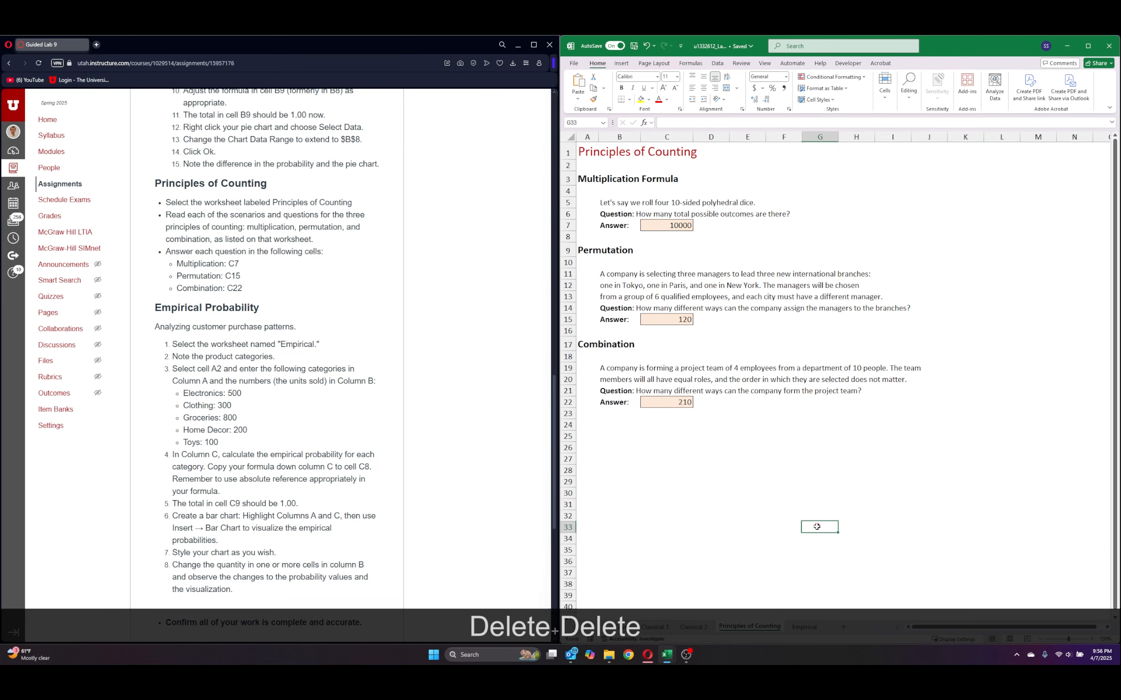
# Enter 500 as the Electronics units sold in cell B4 of the Empirical worksheet.
pyautogui.click(804, 627)
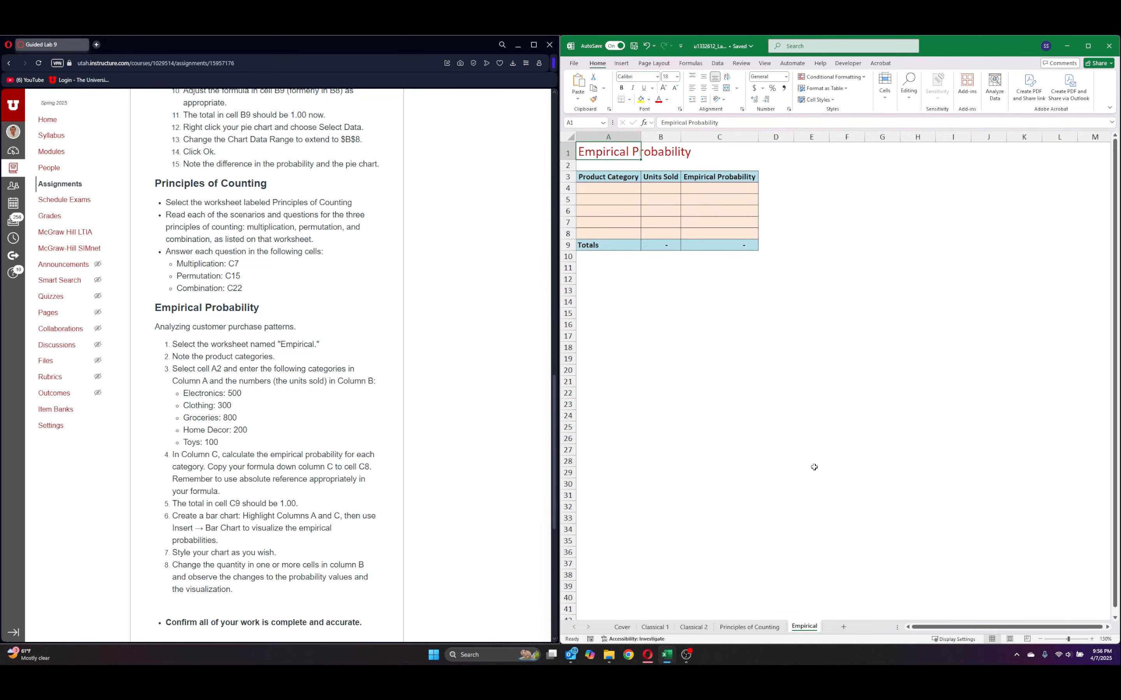
pyautogui.scroll(-3, 273, 156)
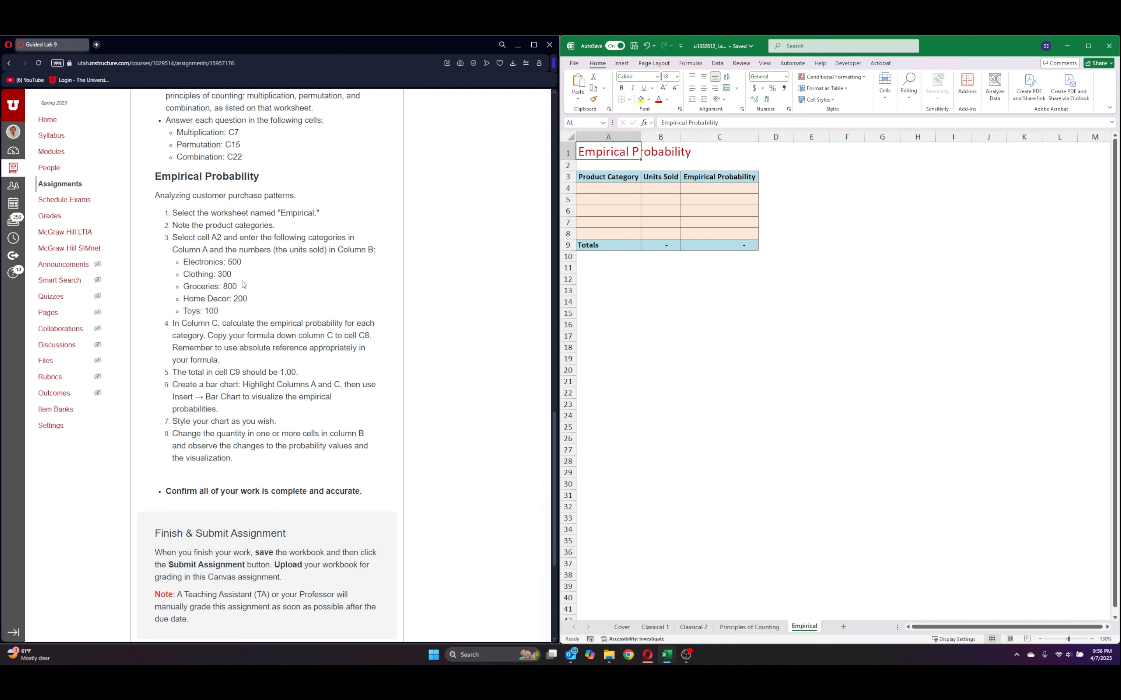
pyautogui.click(606, 188)
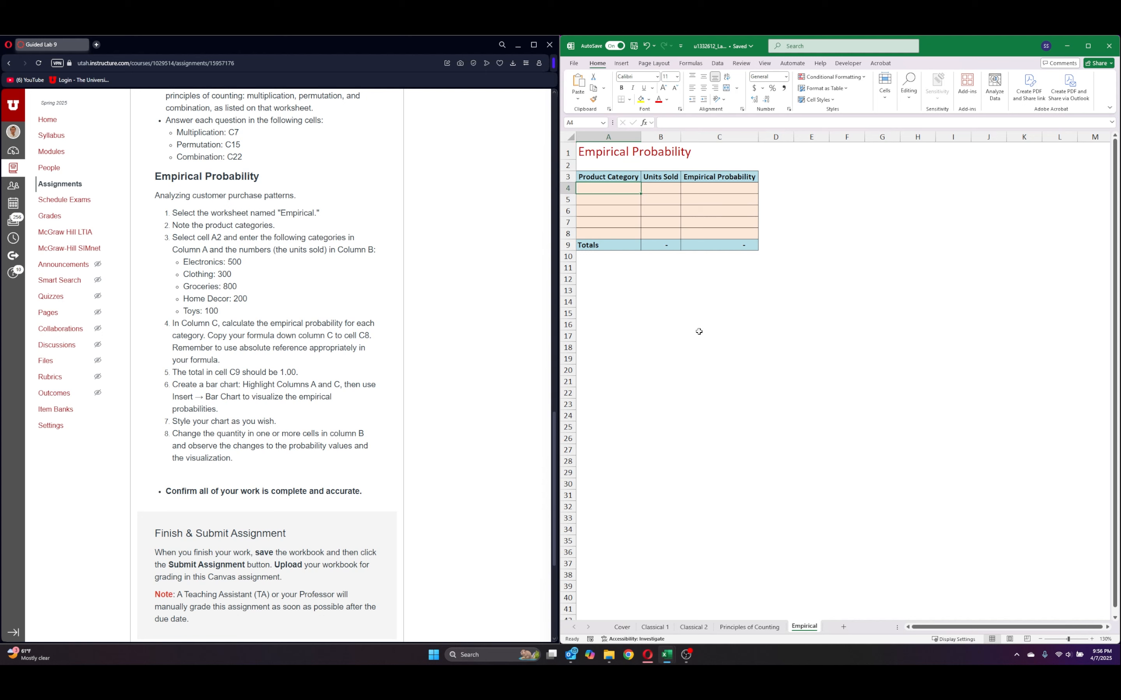
pyautogui.press('Right')
pyautogui.write('500')
pyautogui.press('Down')
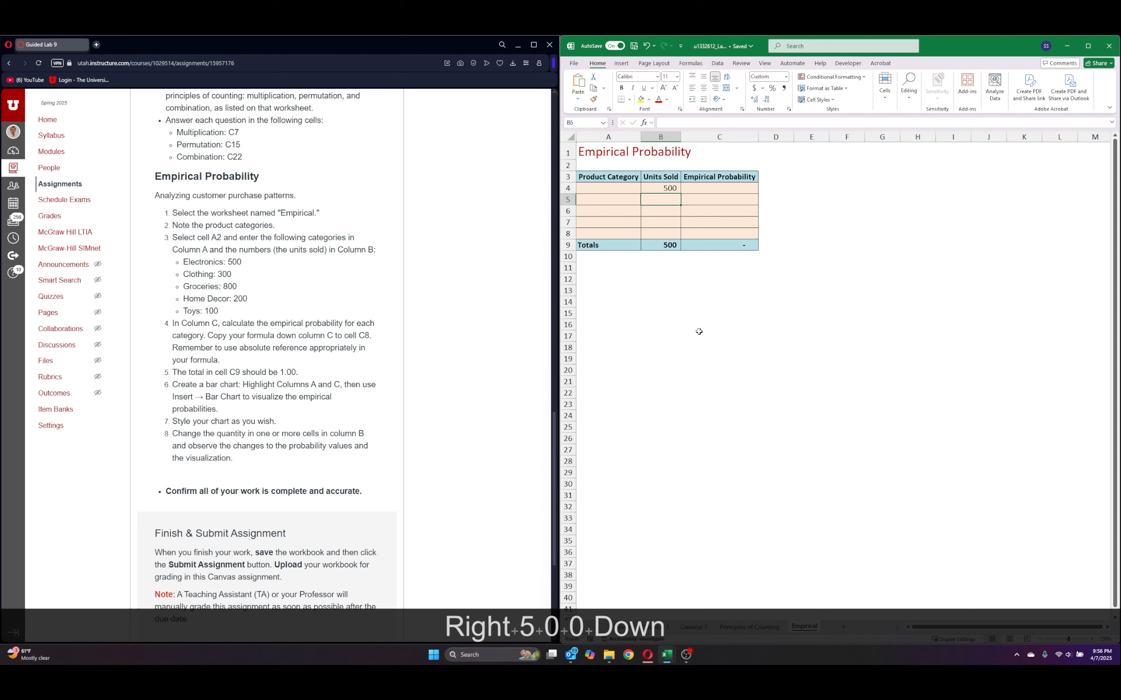